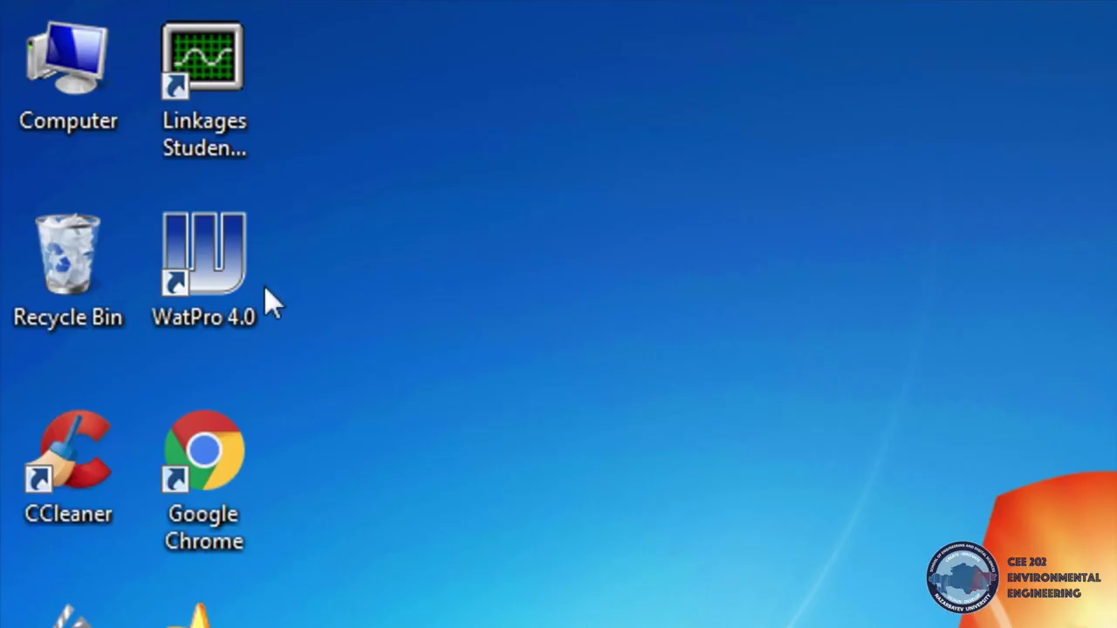
Launch WatPro 4.0 and toggle the Influent category in the component palette
double_click(223, 264)
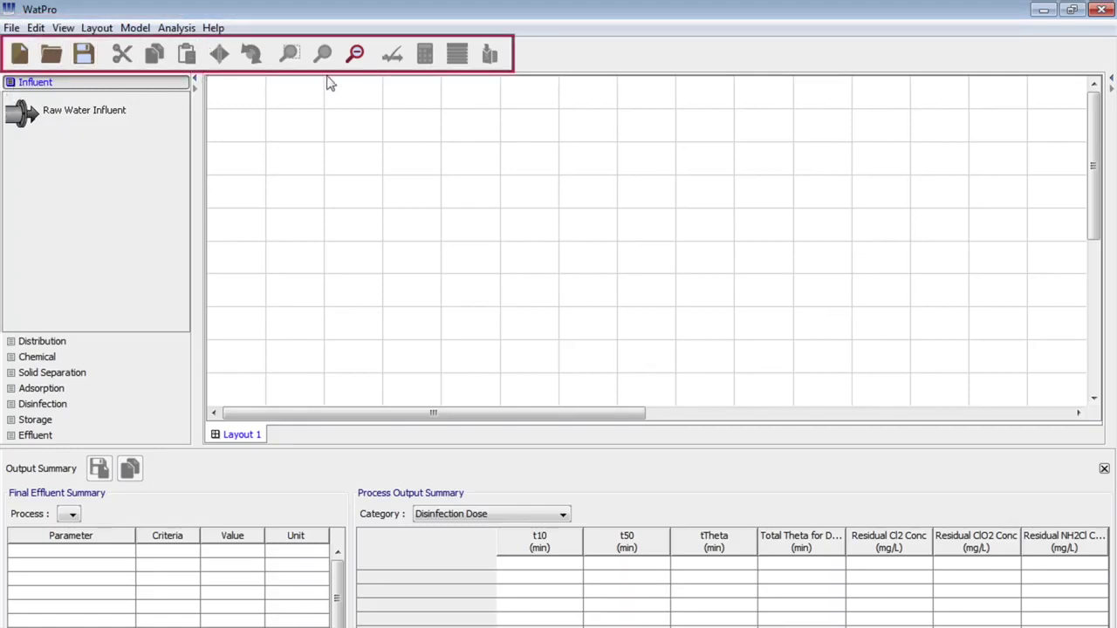
left_click(118, 83)
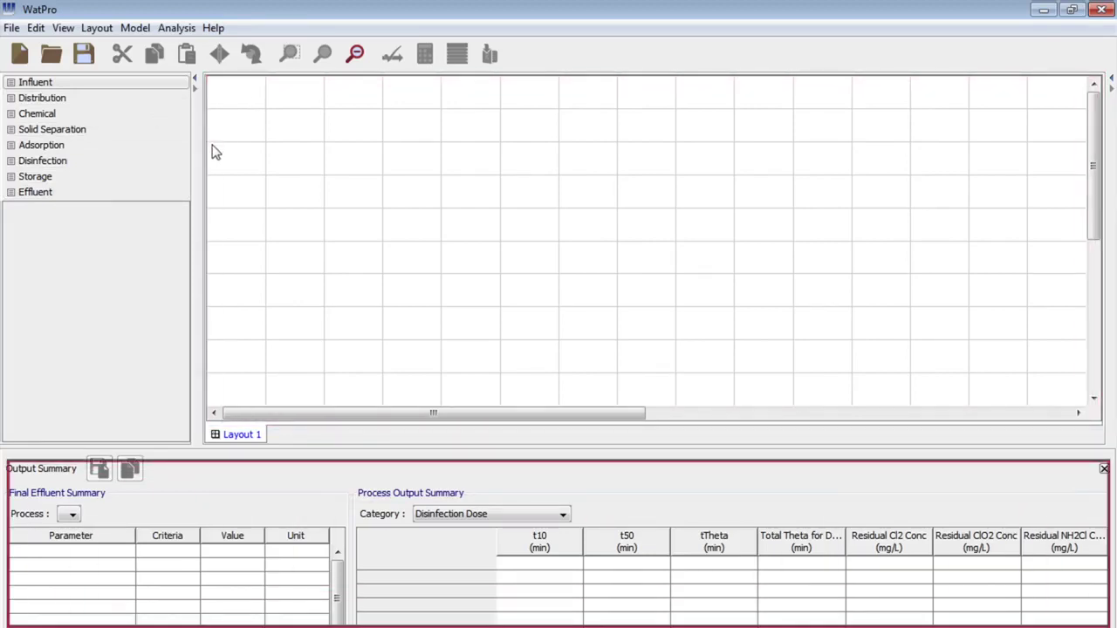
left_click(168, 84)
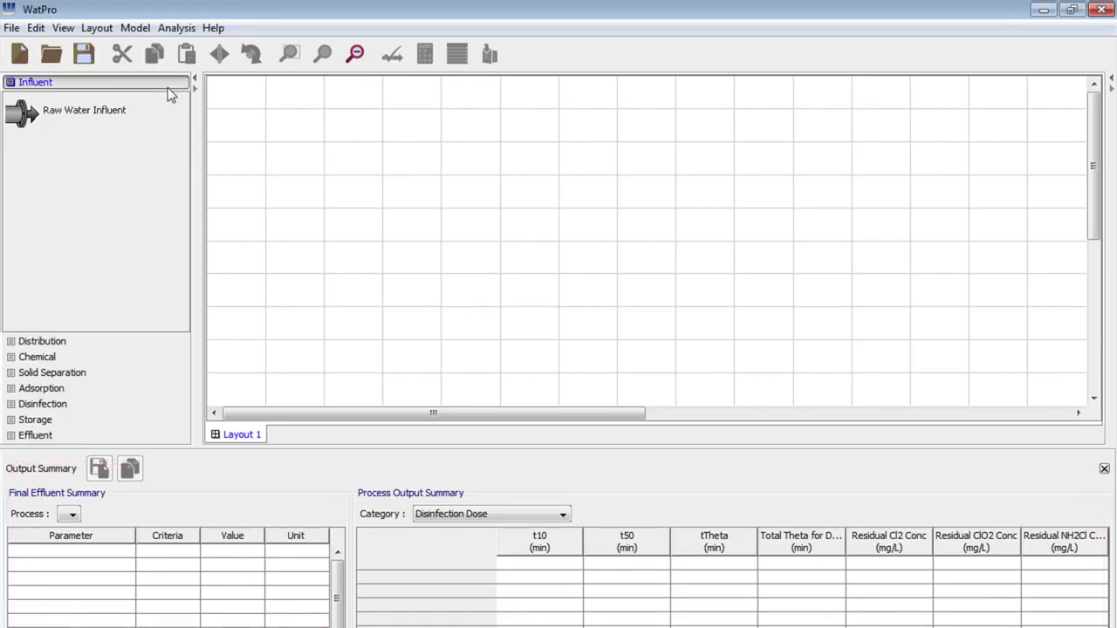
left_click(168, 87)
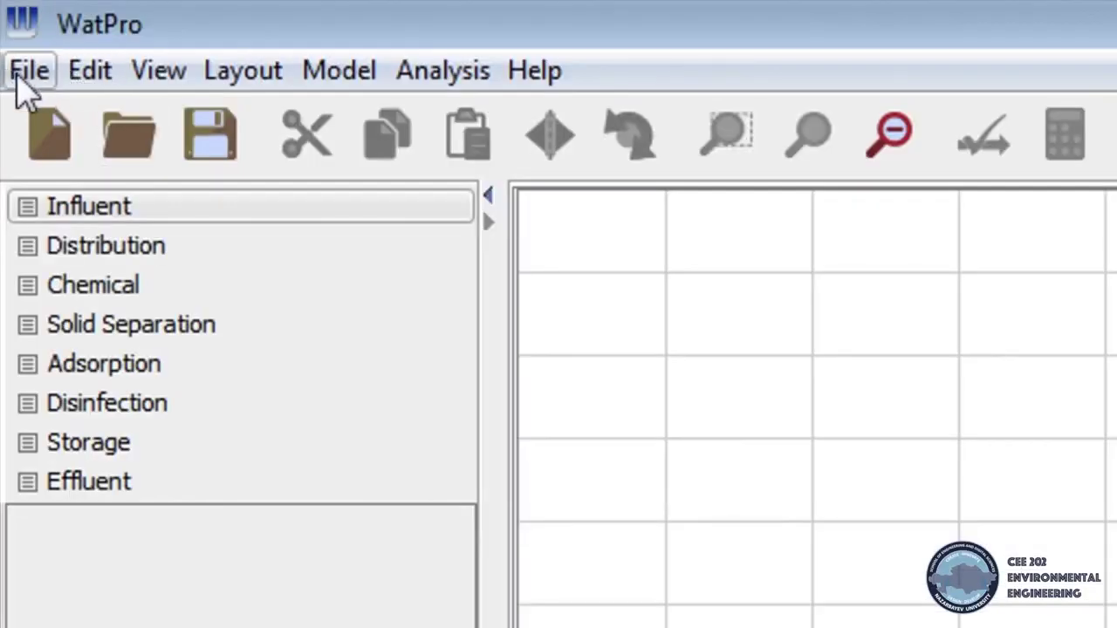
Start a new layout and accept preferences of English, 6 significant digits and metric units
left_click(25, 71)
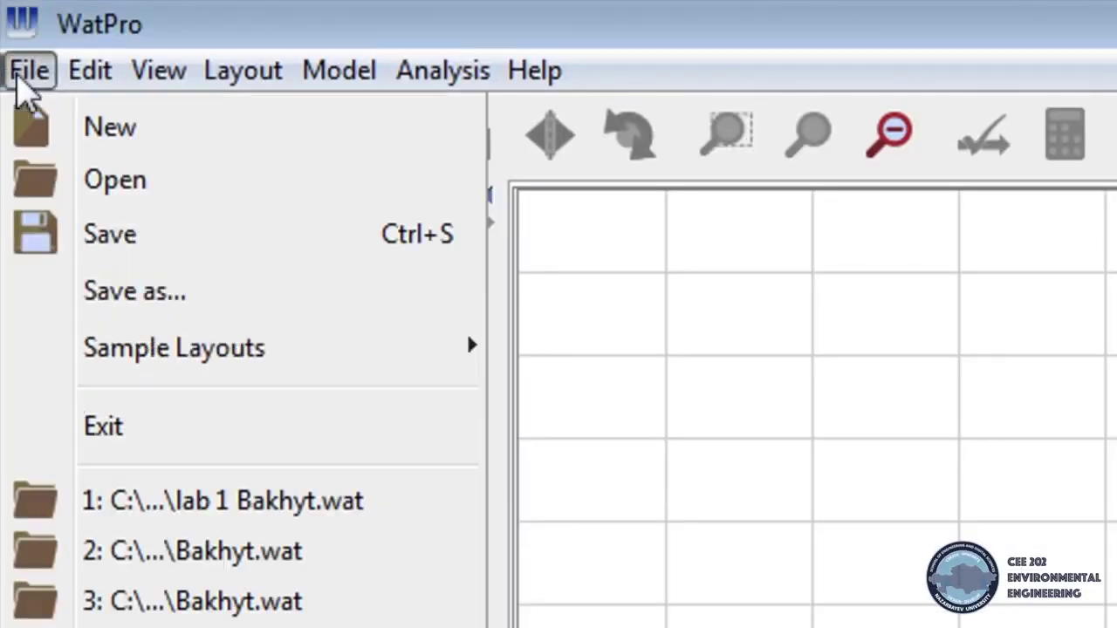
left_click(112, 153)
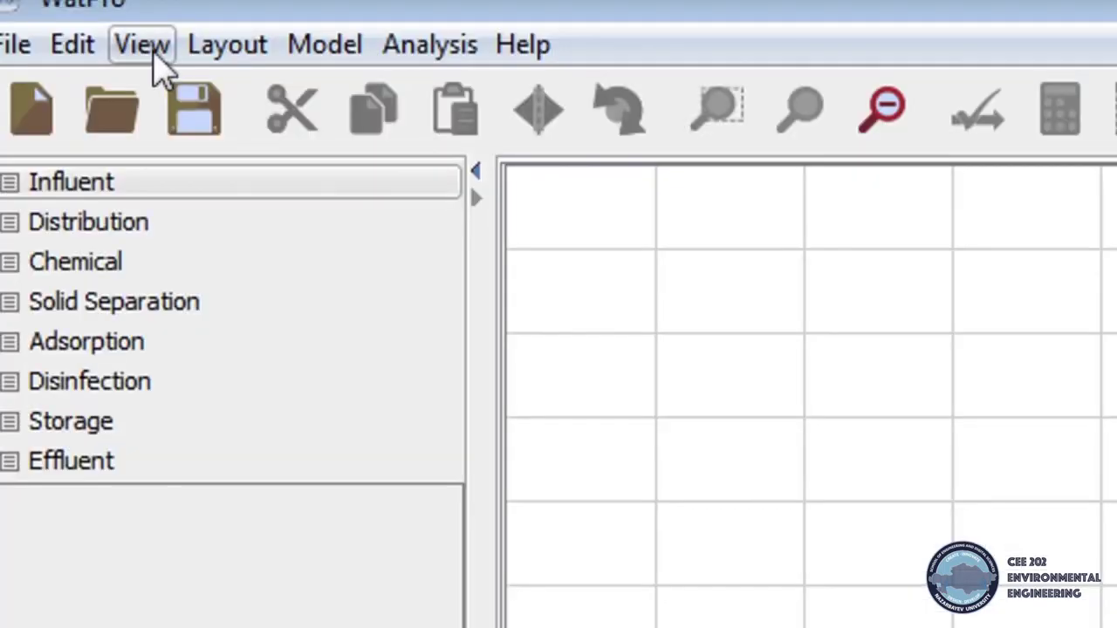
left_click(67, 33)
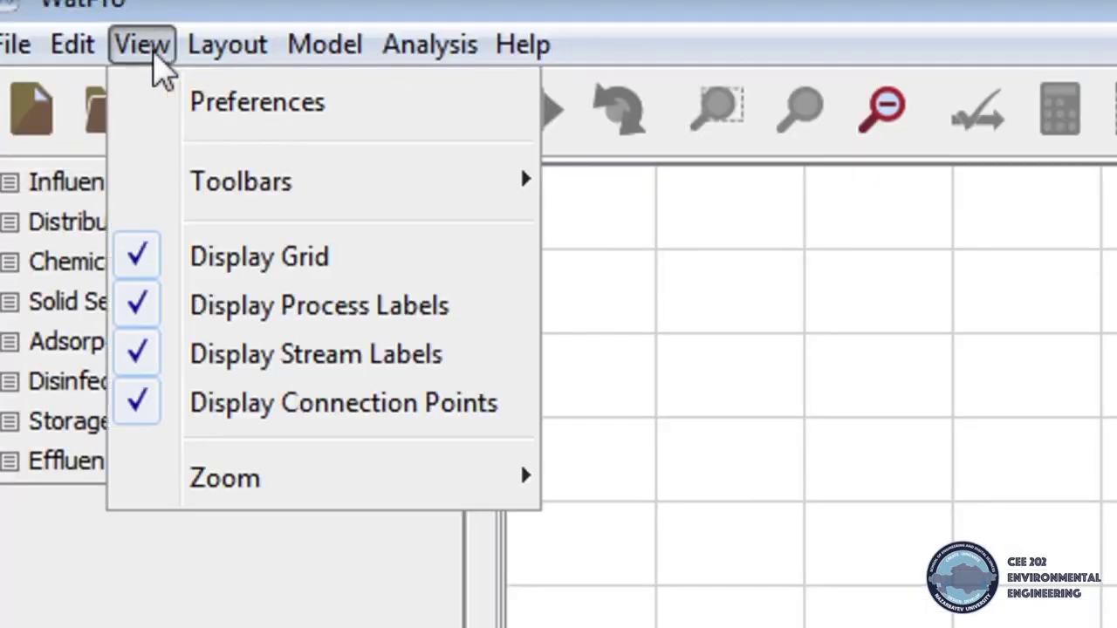
left_click(197, 116)
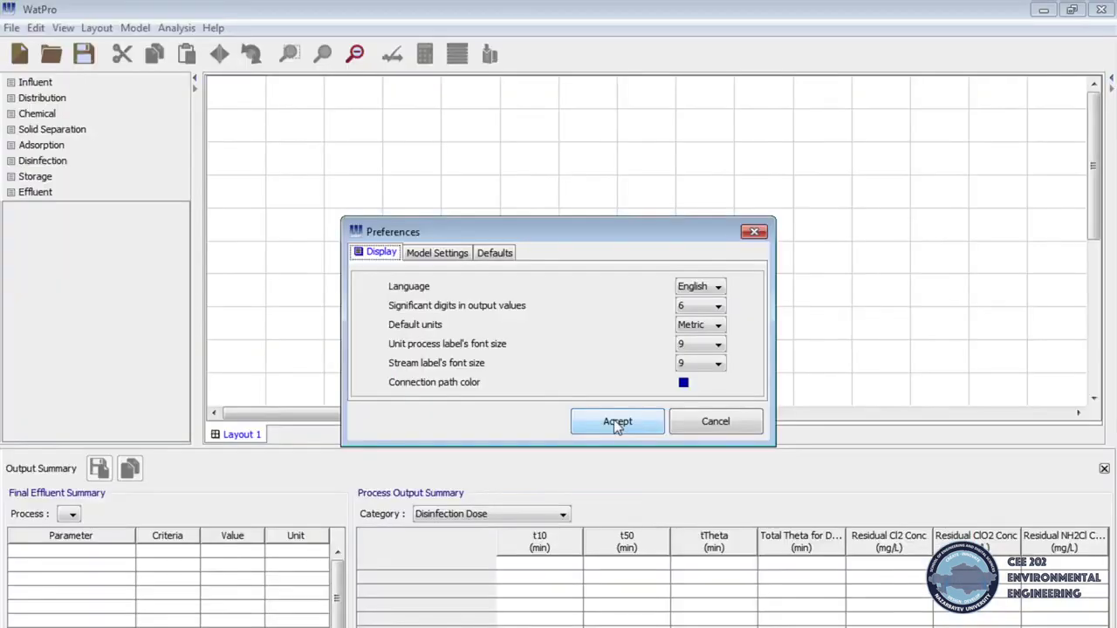
left_click(617, 423)
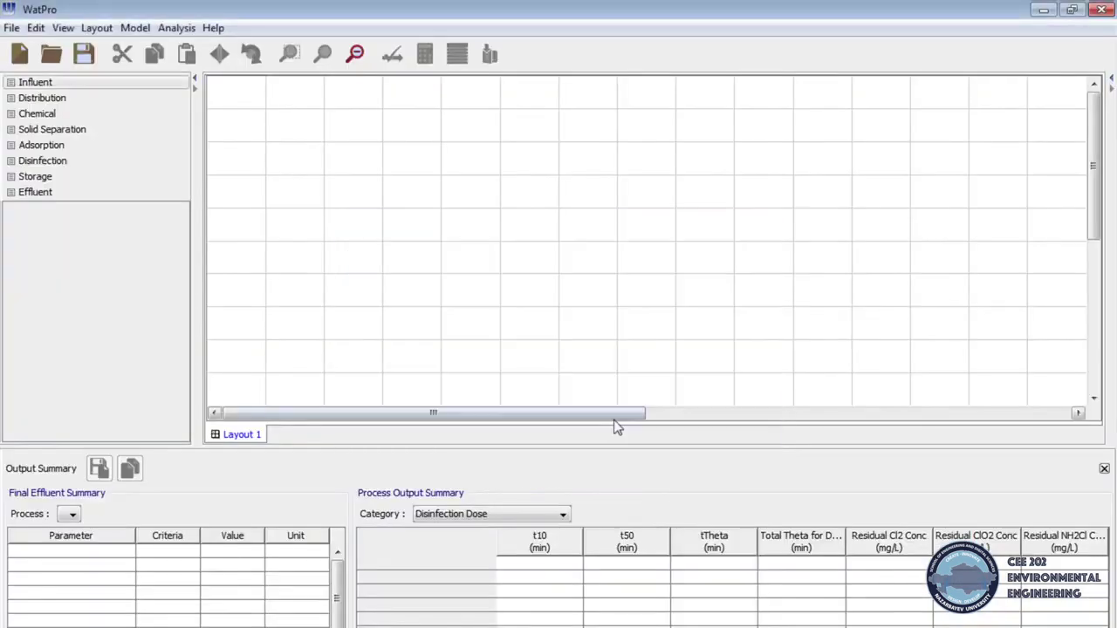
Enable the Total Giardia, Virus and Crypto reduction limits in Effluent Limits
left_click(147, 30)
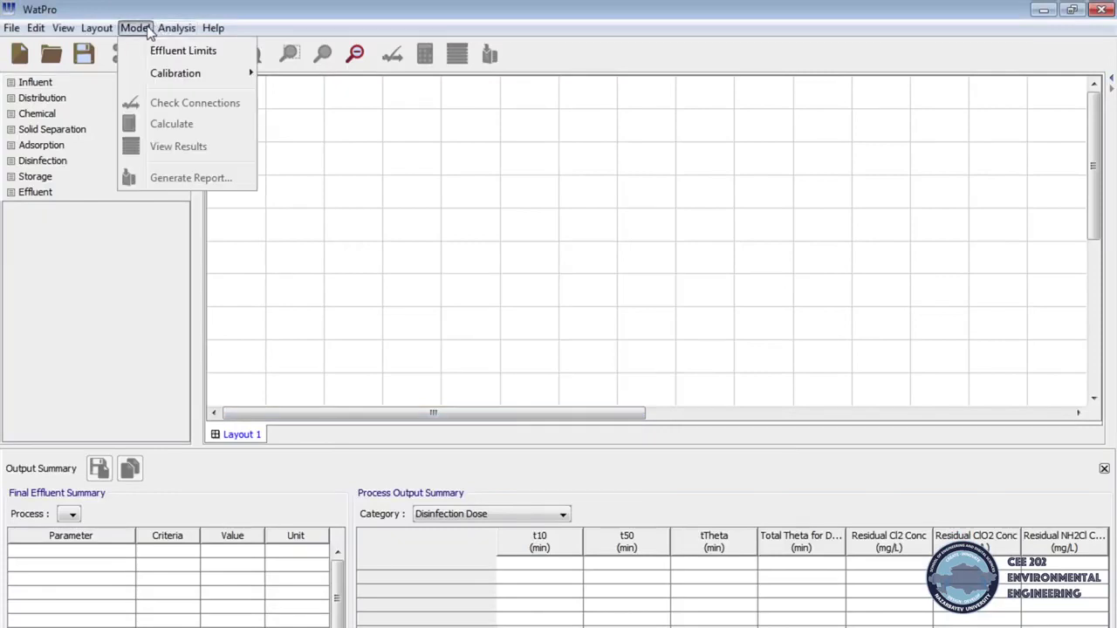
left_click(343, 122)
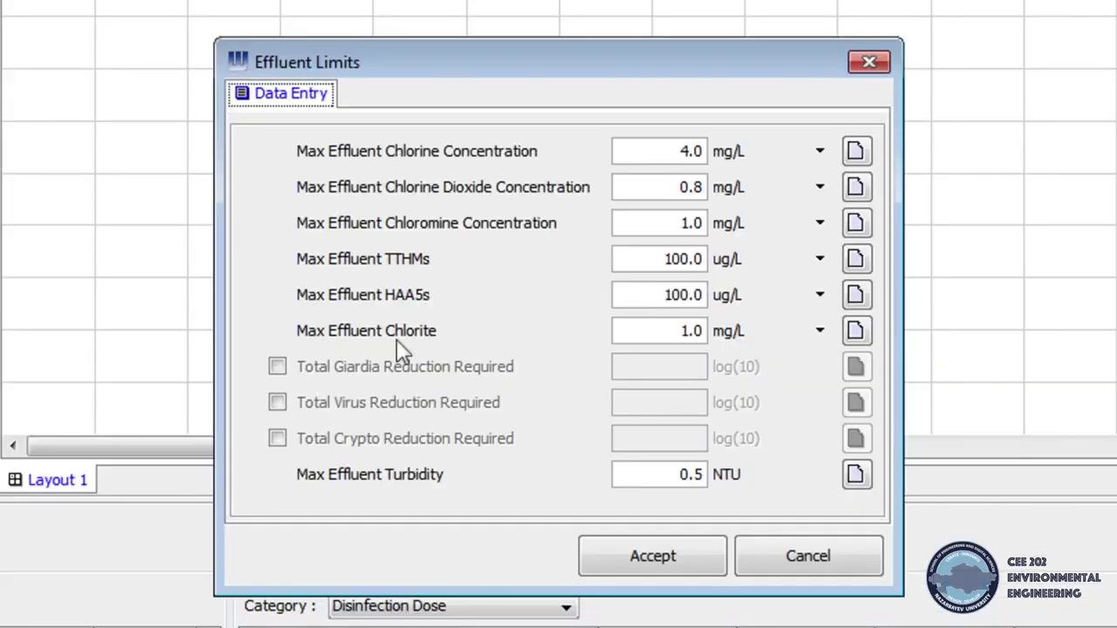
left_click(278, 367)
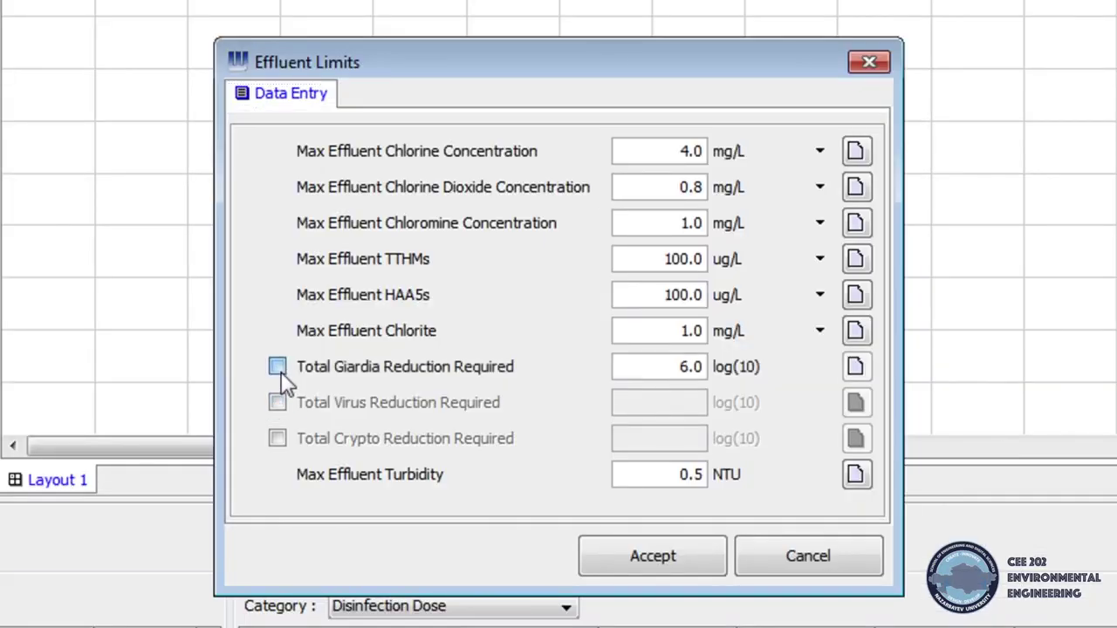
left_click(277, 403)
left_click(278, 438)
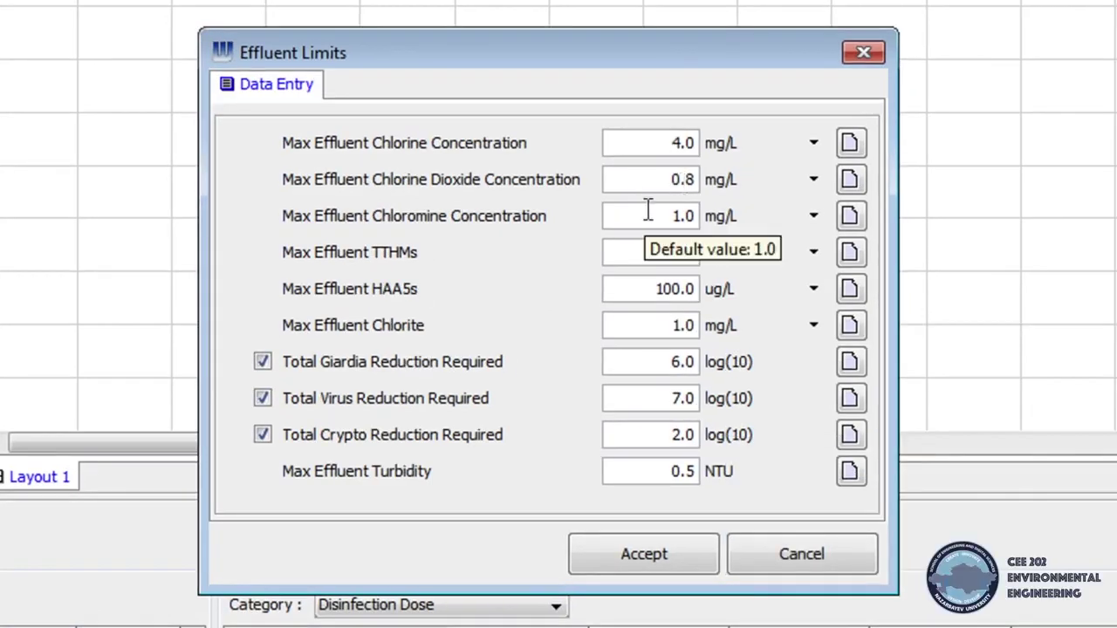
Set Chloromine 4, TTHMs 0.08 mg/L, HAA5s 0.06 mg/L and turbidity 0.3 NTU
left_click(648, 210)
type("4")
left_click(655, 252)
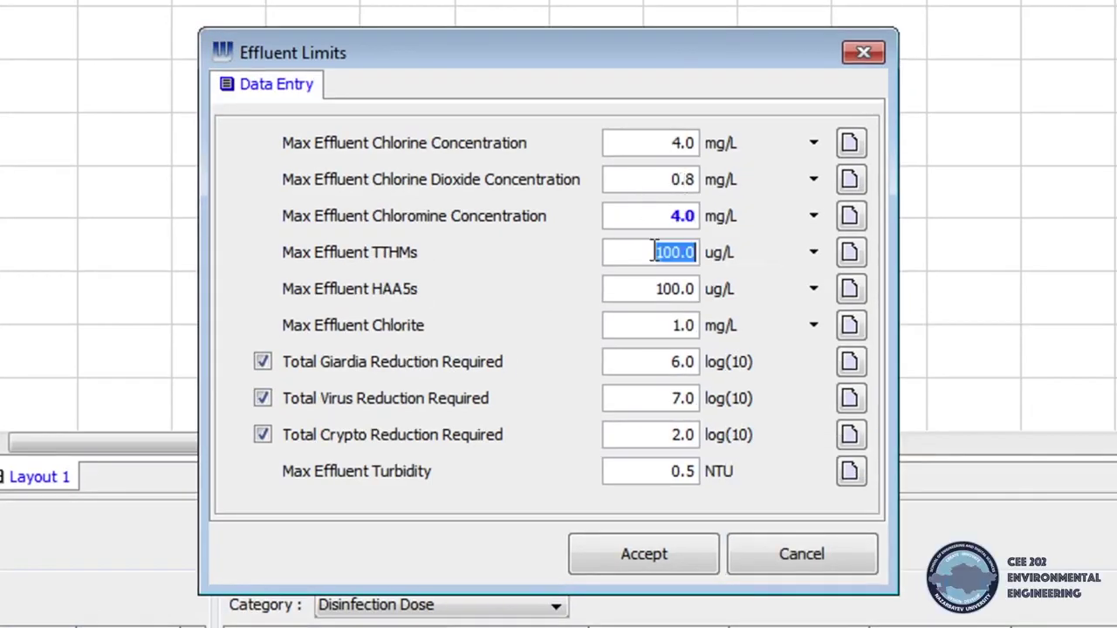
left_click(814, 253)
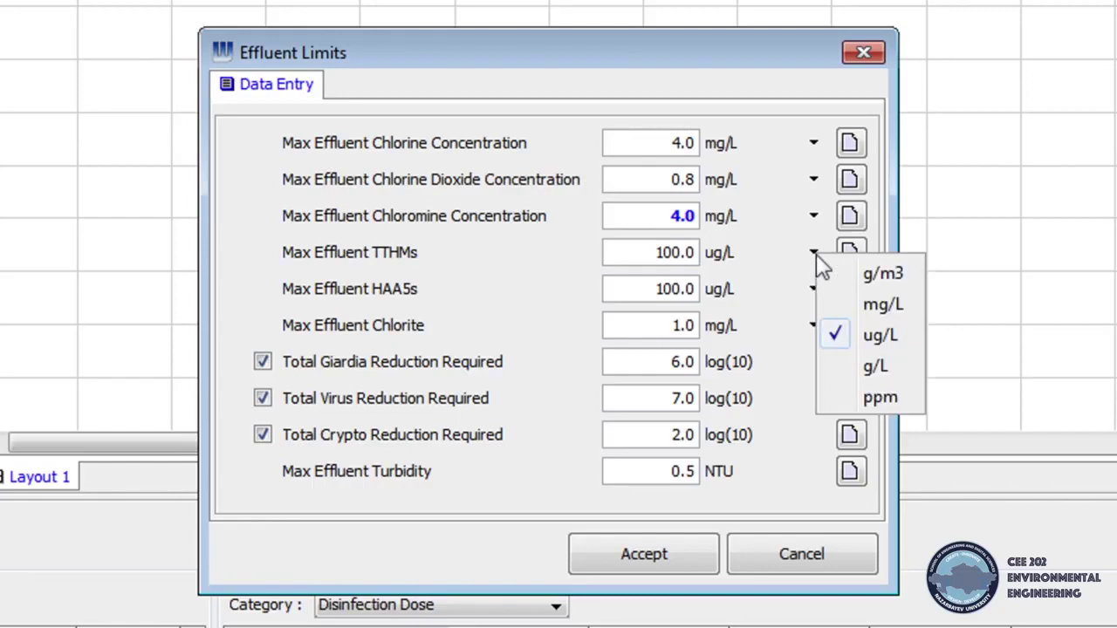
left_click(844, 303)
type("0.08")
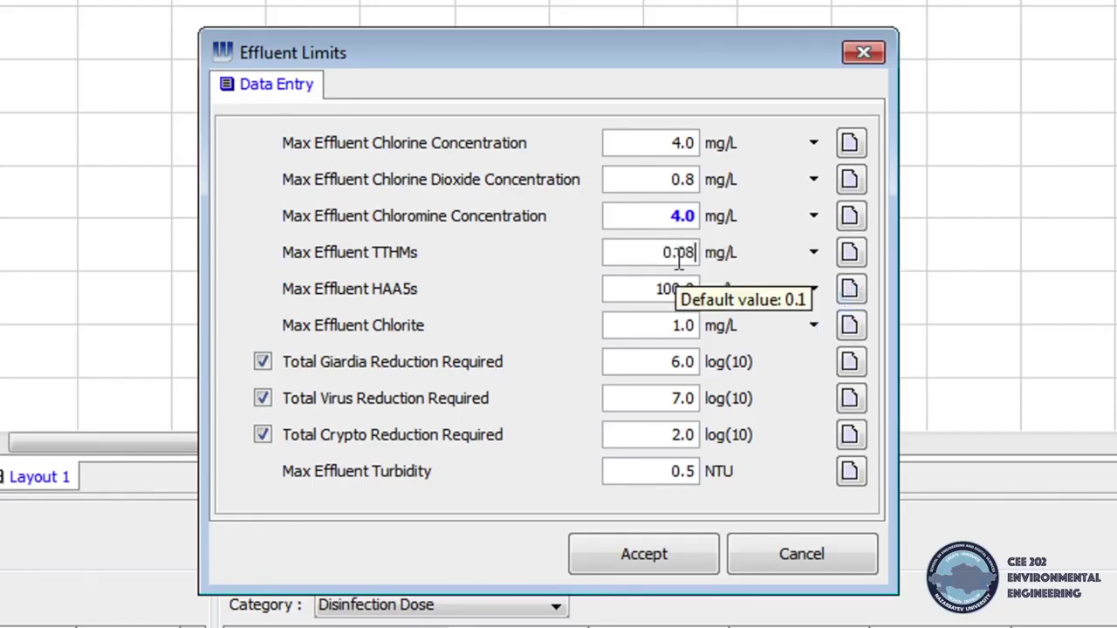
left_click(813, 288)
left_click(844, 339)
type("0.06")
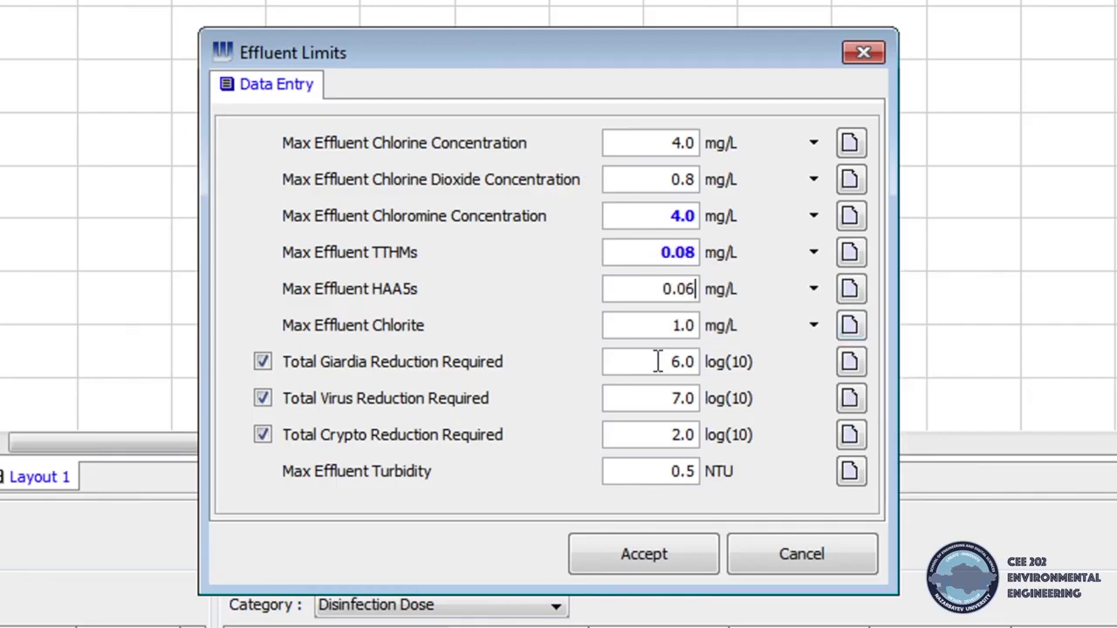
left_click(658, 361)
left_click(668, 467)
type("0.3")
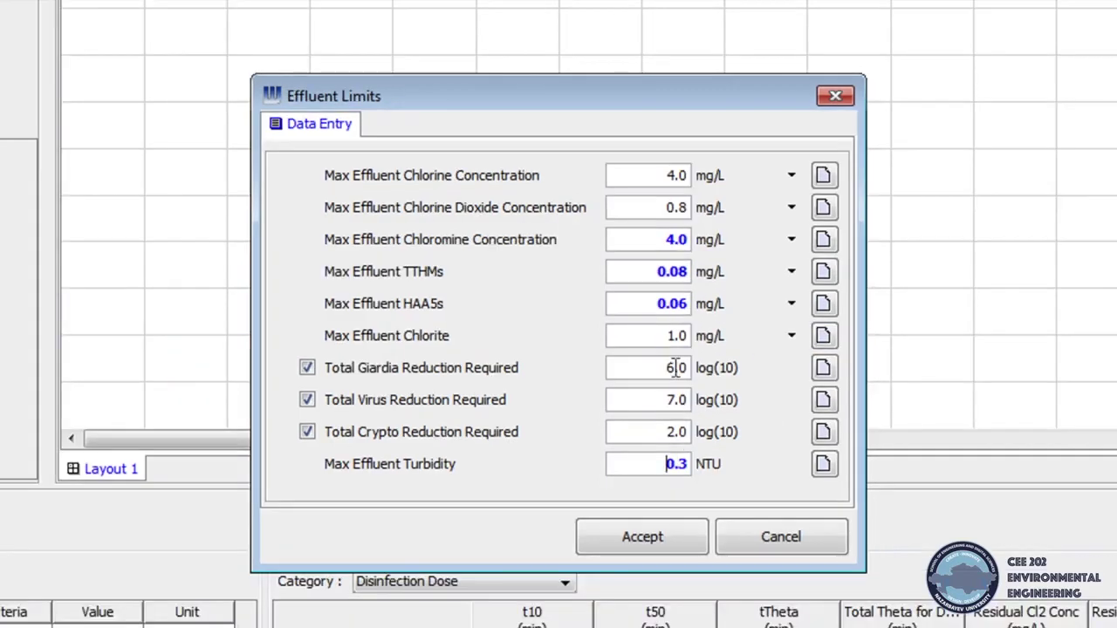
Set Giardia, Virus and Crypto reductions to 3, 4 and 1 log and accept
left_click(677, 367)
type("3")
left_click(676, 400)
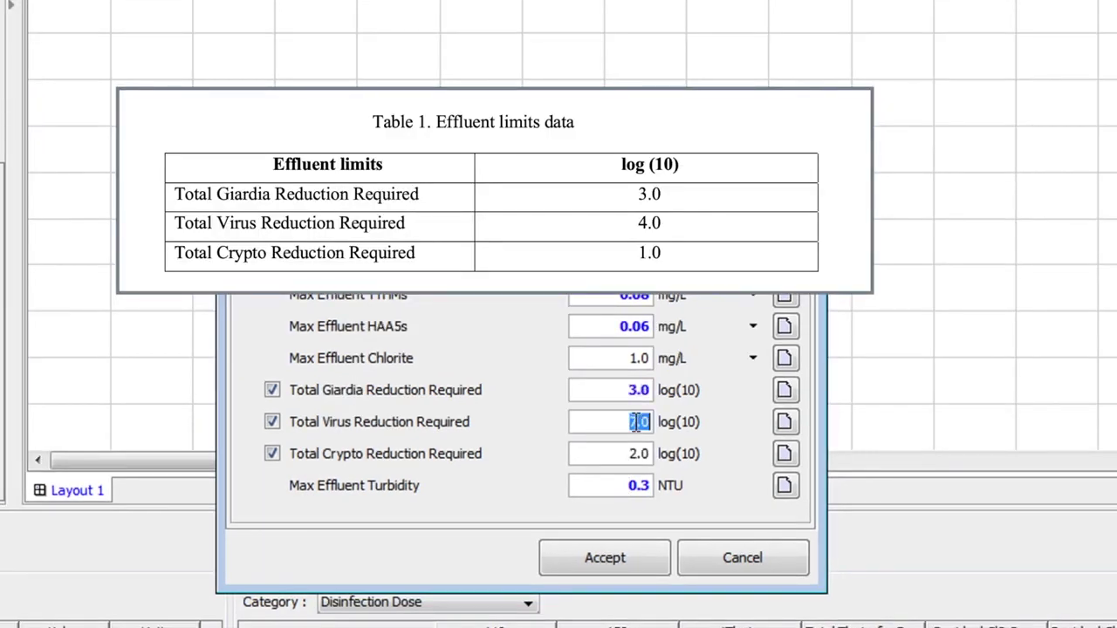
type("4")
left_click(640, 453)
type("1")
key("Return")
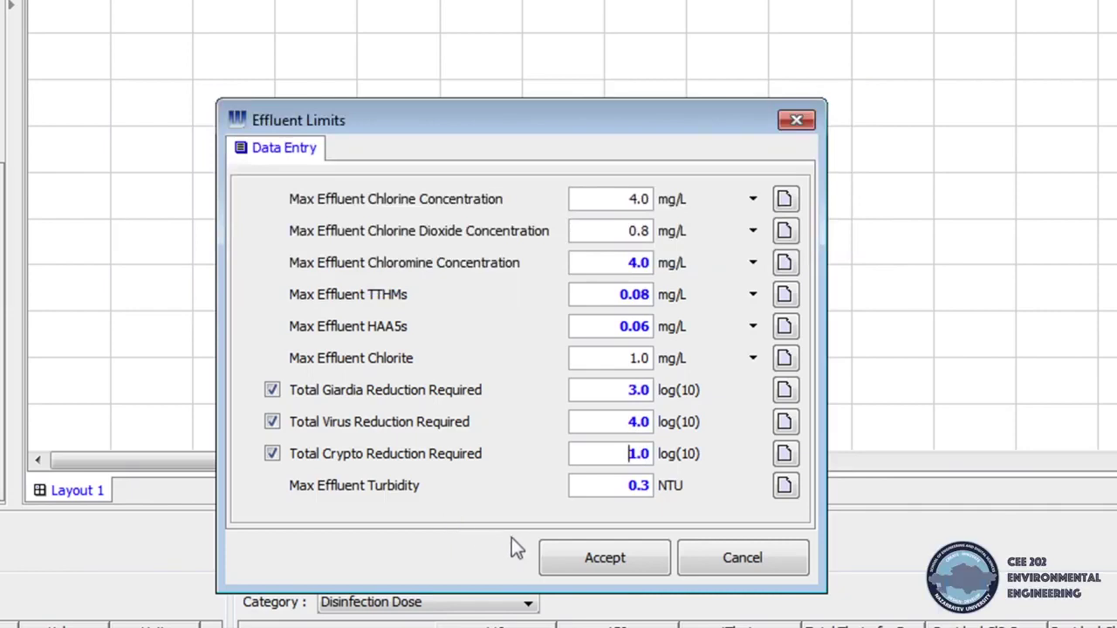
left_click(563, 568)
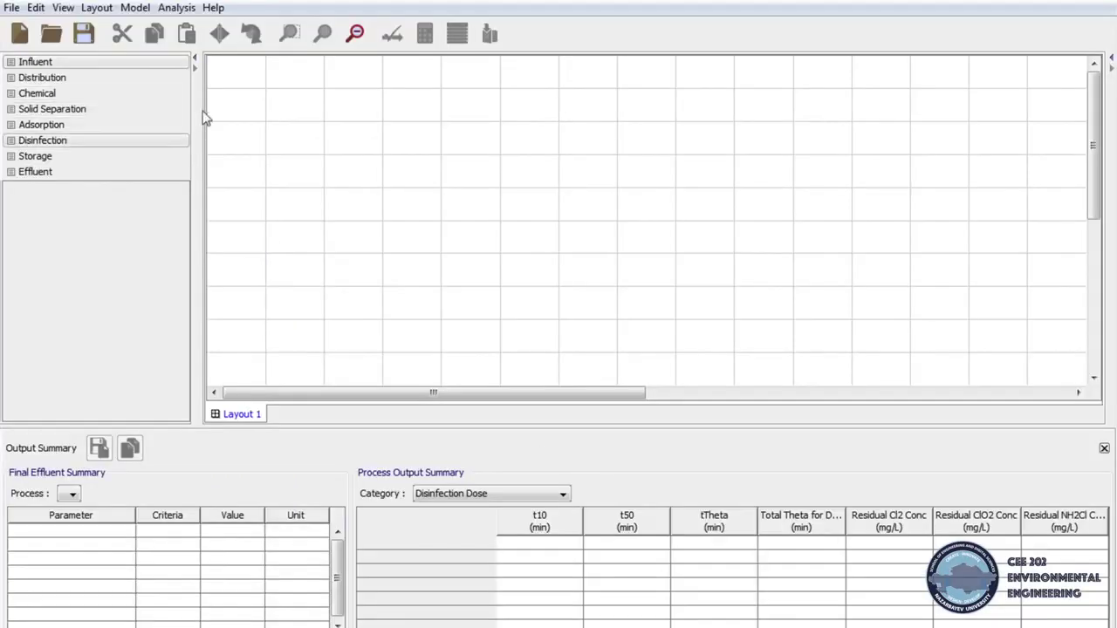
Place a Raw Water Influent on the layout and open its parameters
left_click(160, 63)
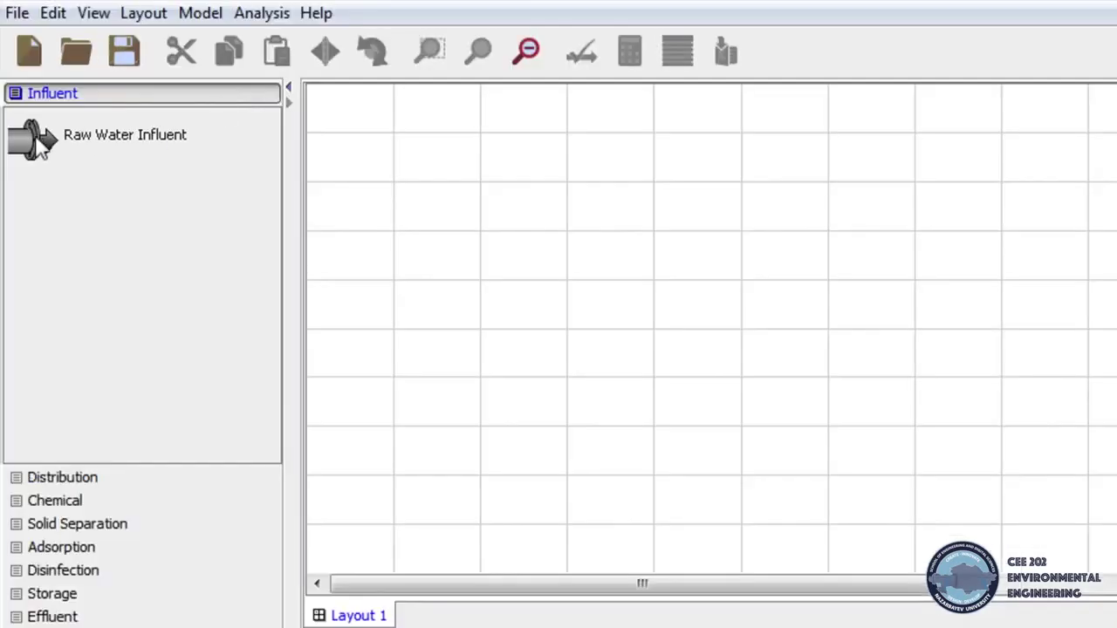
left_click_drag(44, 148, 287, 142)
left_click_drag(356, 159, 432, 201)
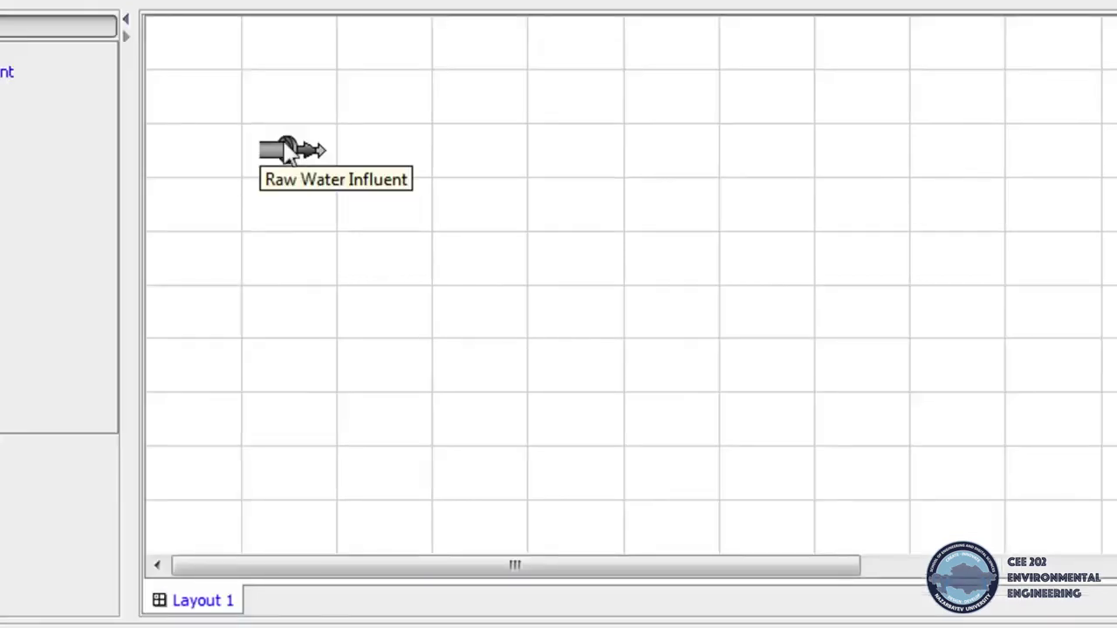
right_click(288, 151)
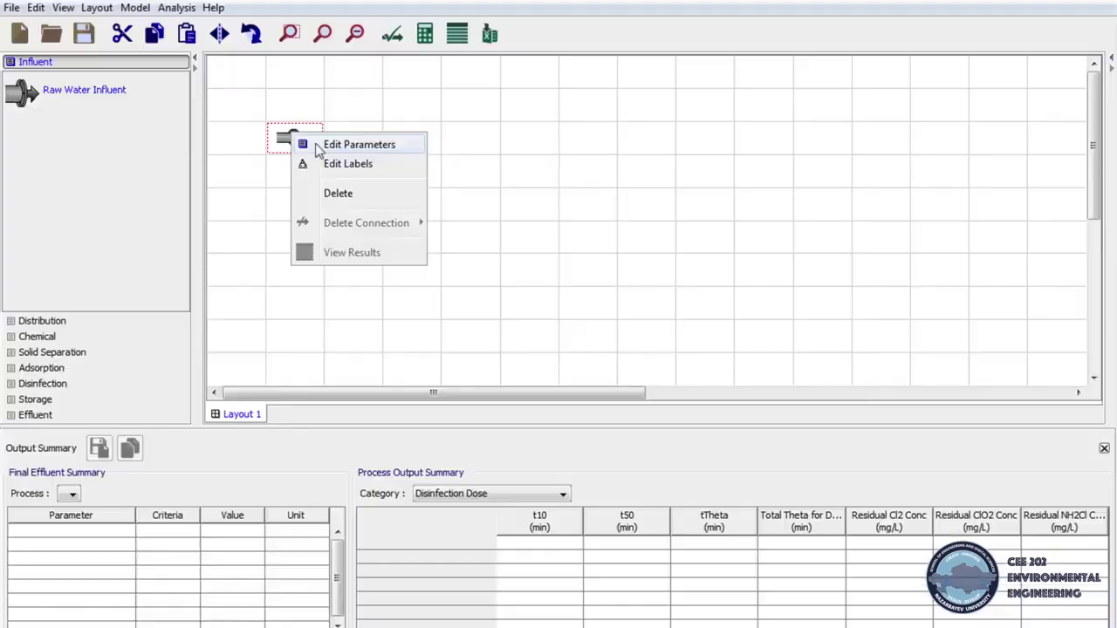
left_click(327, 166)
Enter flow 86400.6, temperature 17, pH 8.04, TOC 3.26, UV254 0.062, turbidity 0.851
double_click(505, 136)
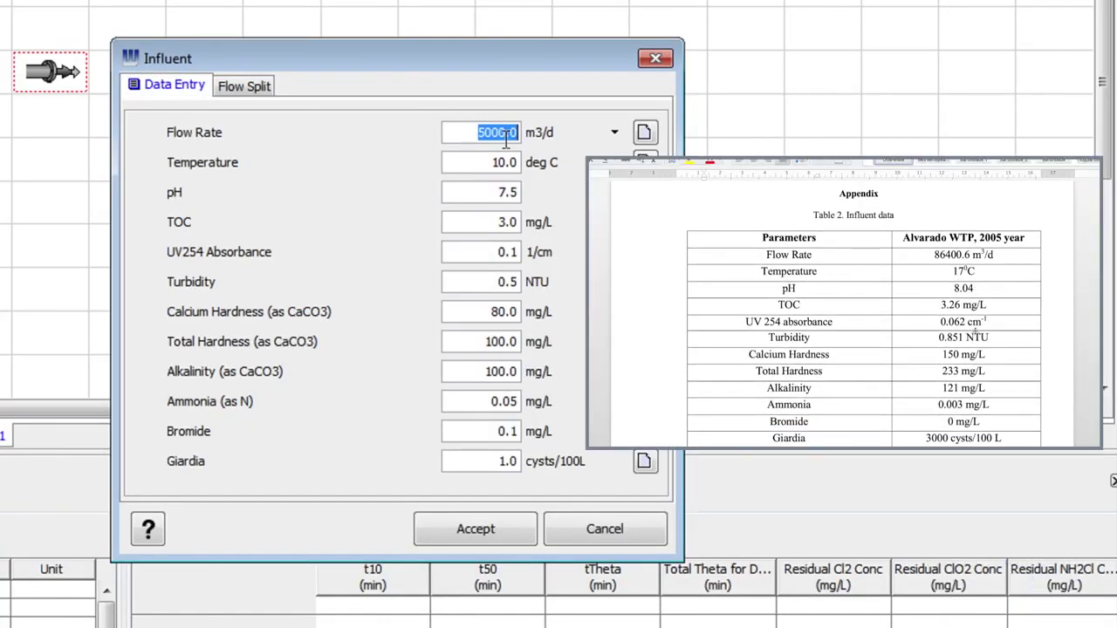
type("86400.6")
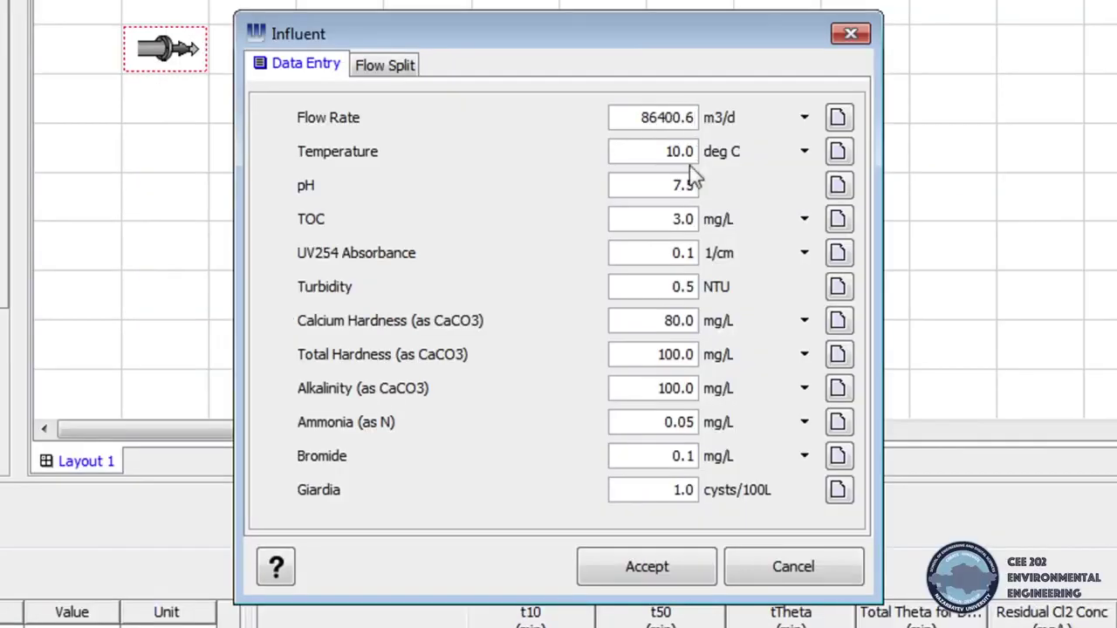
double_click(503, 161)
type("17")
double_click(680, 185)
type("8.04")
double_click(679, 219)
type("3.26")
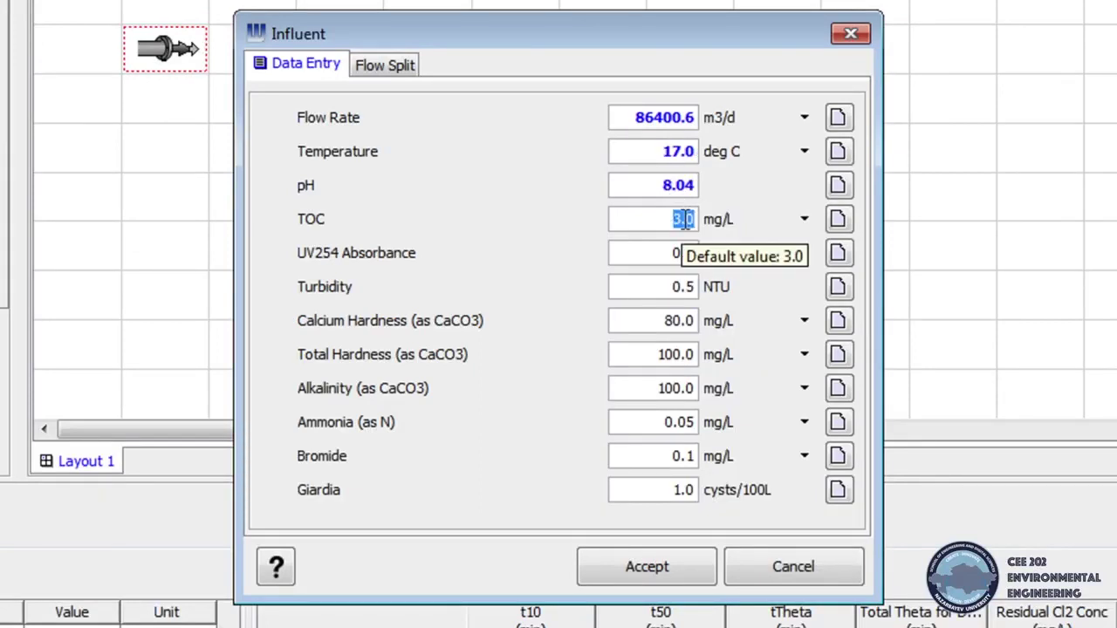
double_click(685, 252)
type("0.062")
double_click(682, 287)
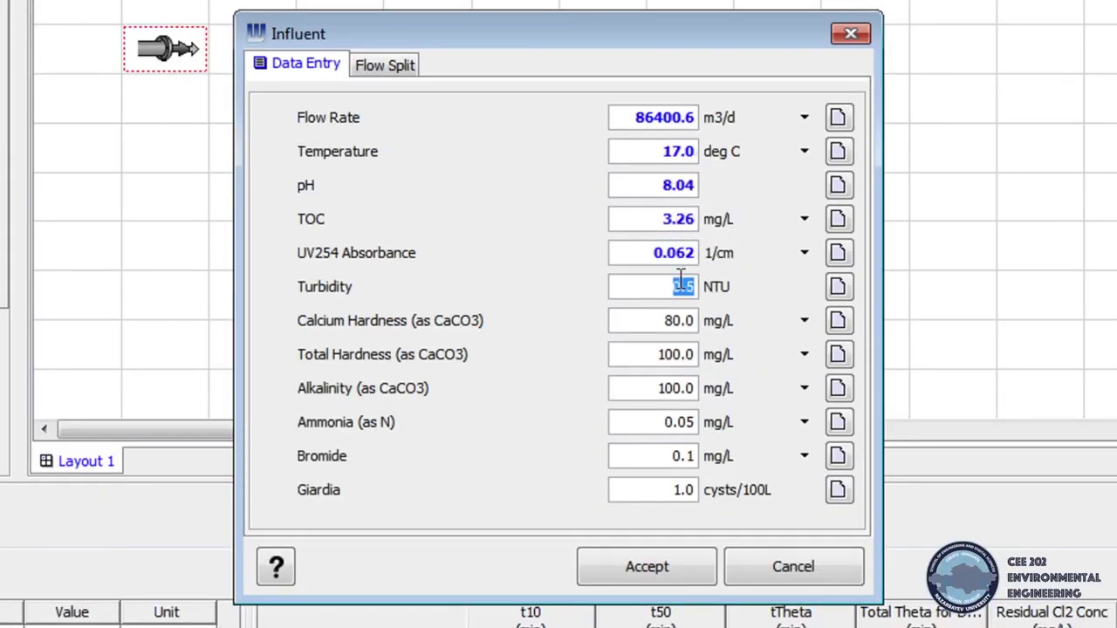
type("0.851")
Enter calcium hardness 150, total hardness 233, alkalinity 121, ammonia 0.003, bromide 0, Giardia 3000
double_click(680, 320)
type("150")
double_click(678, 354)
type("233")
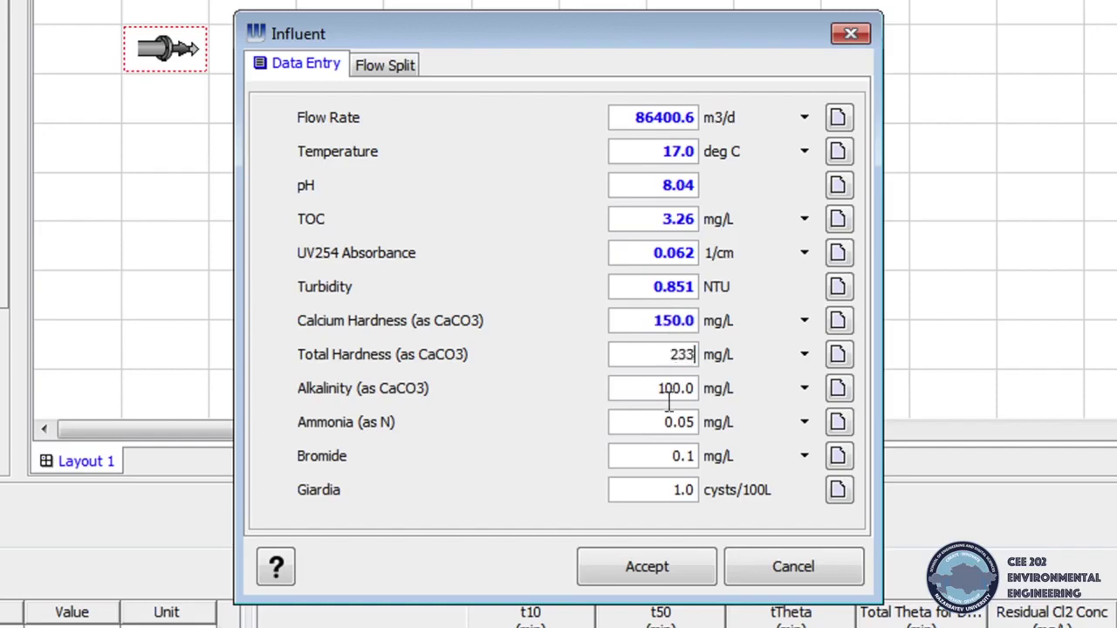
double_click(668, 388)
type("121")
double_click(679, 422)
type("0.003")
double_click(683, 456)
type("0")
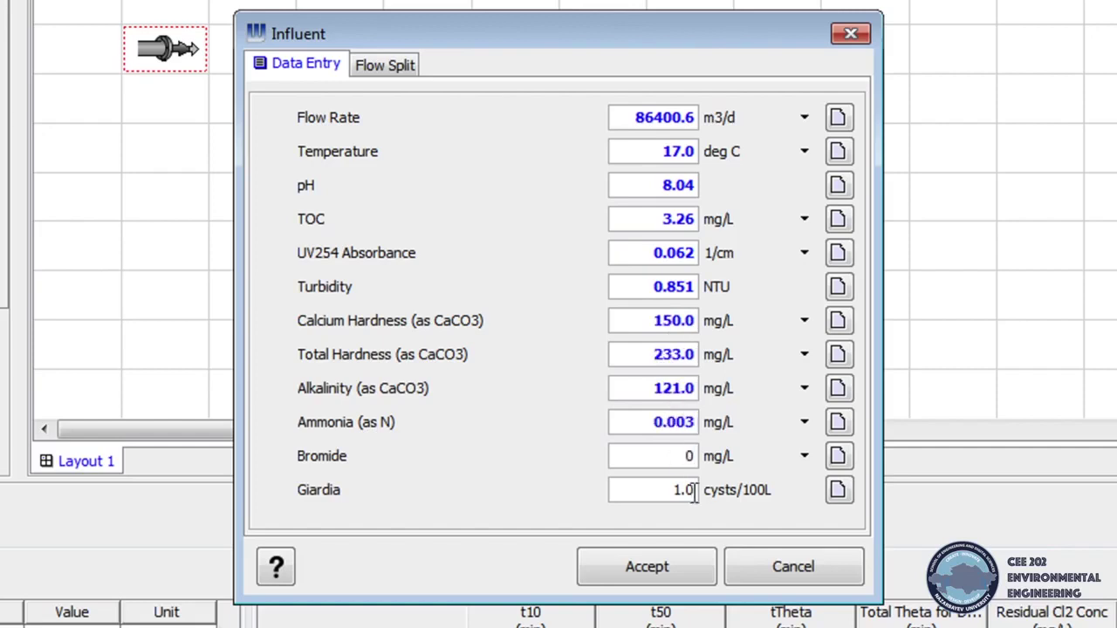
double_click(681, 490)
type("3000")
key("Return")
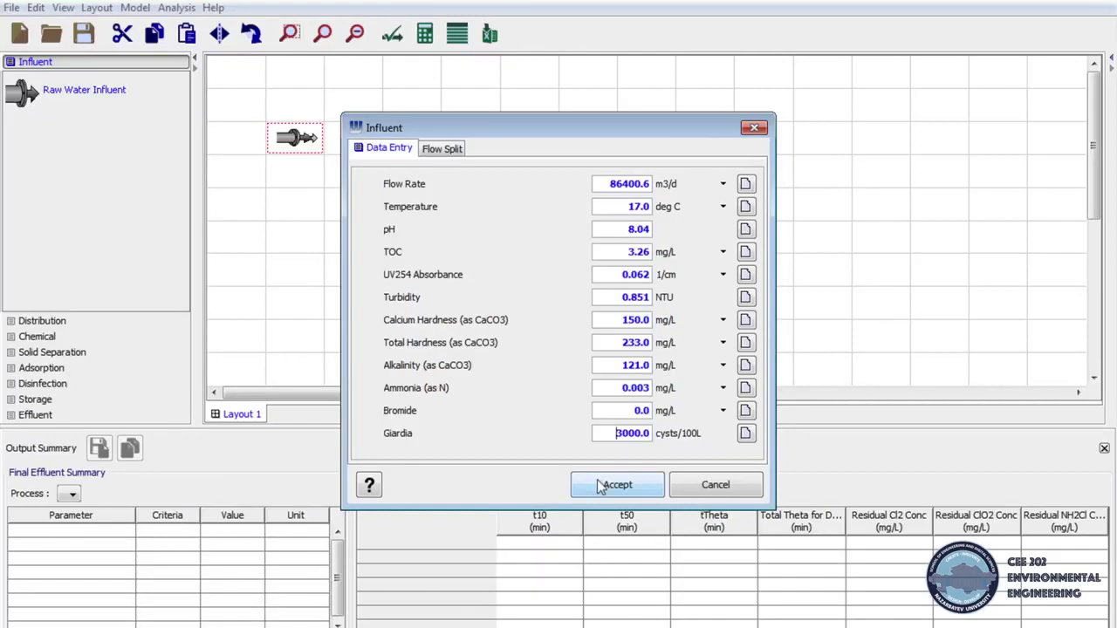
Accept the influent values and add a Chemical Addition unit to the layout
left_click(604, 486)
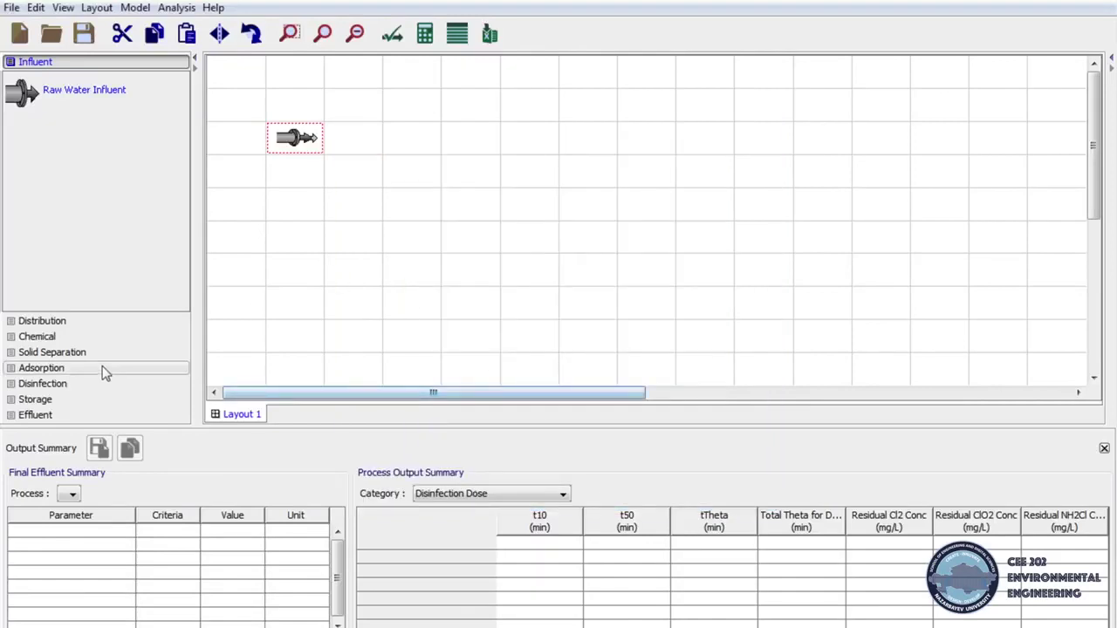
left_click(39, 338)
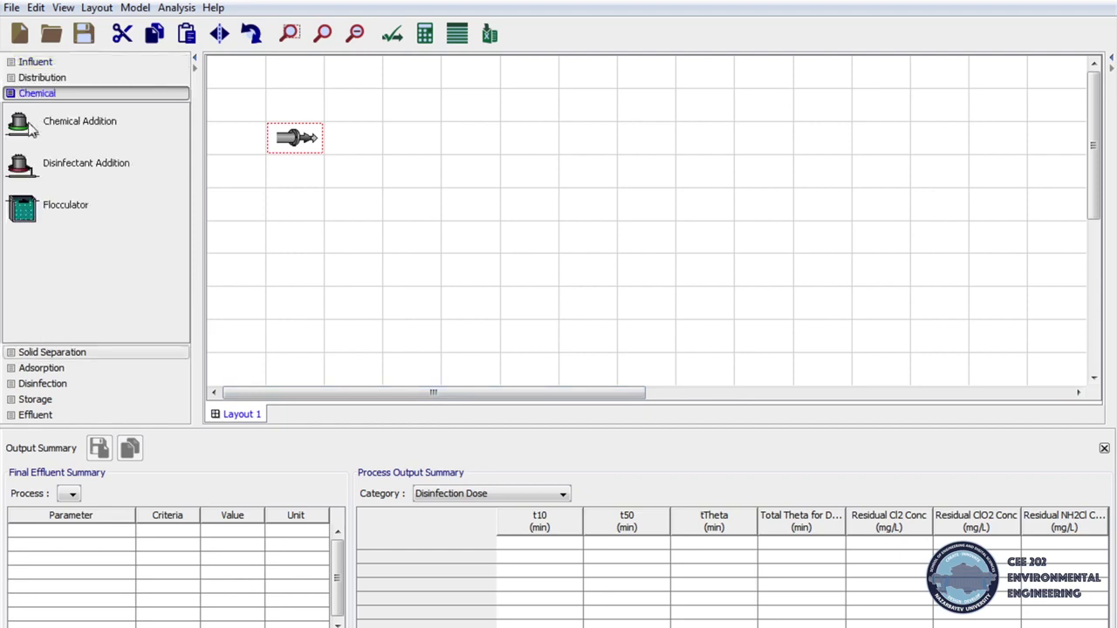
left_click_drag(31, 129, 356, 179)
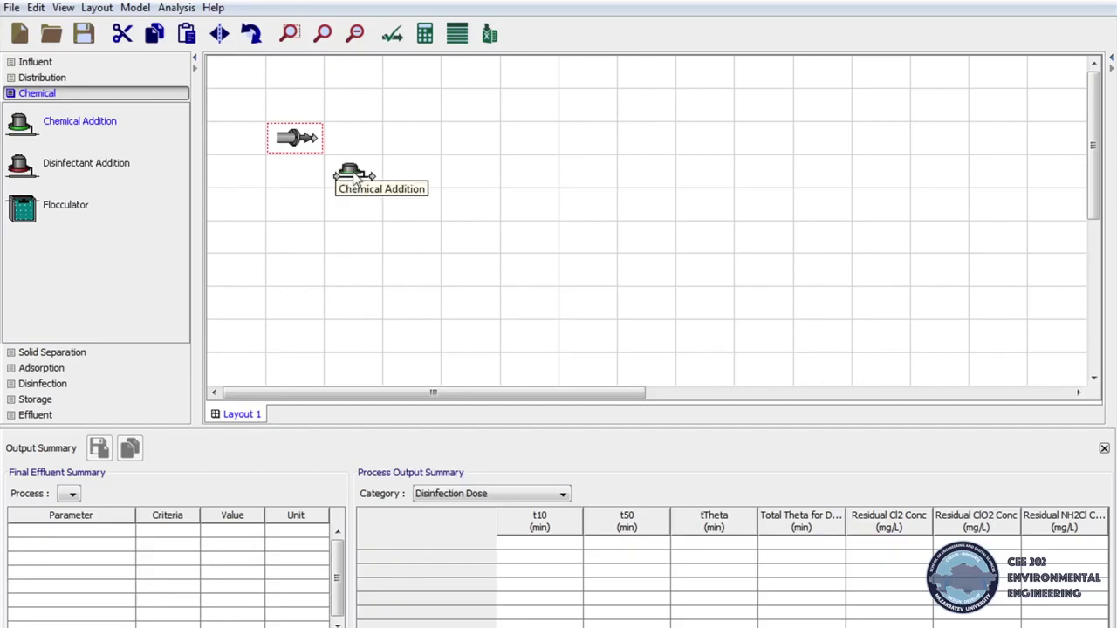
right_click(355, 179)
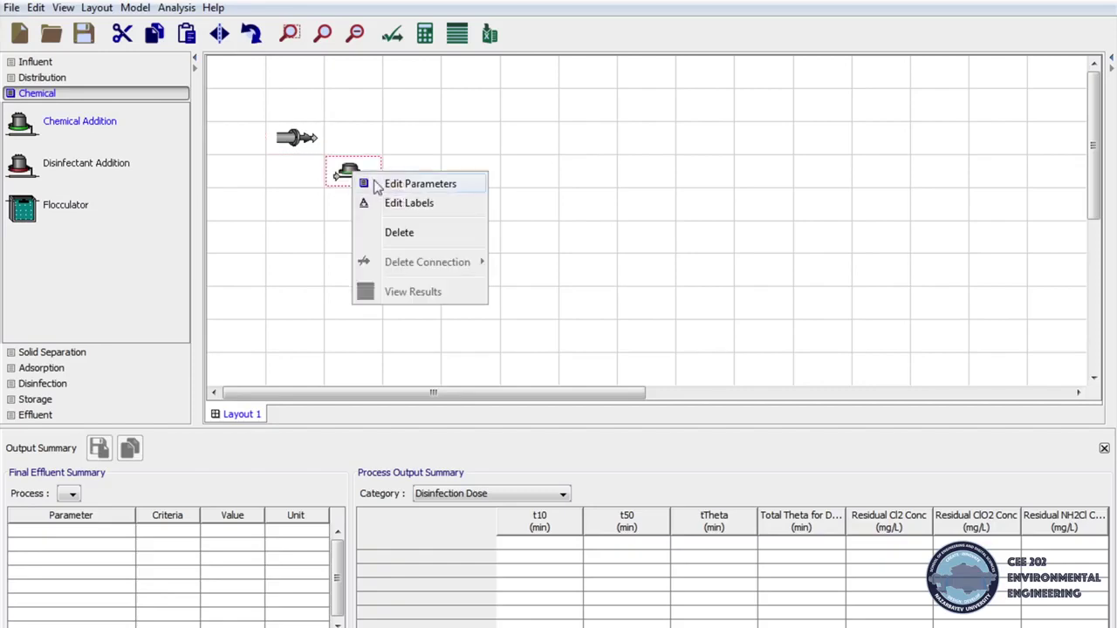
left_click(376, 185)
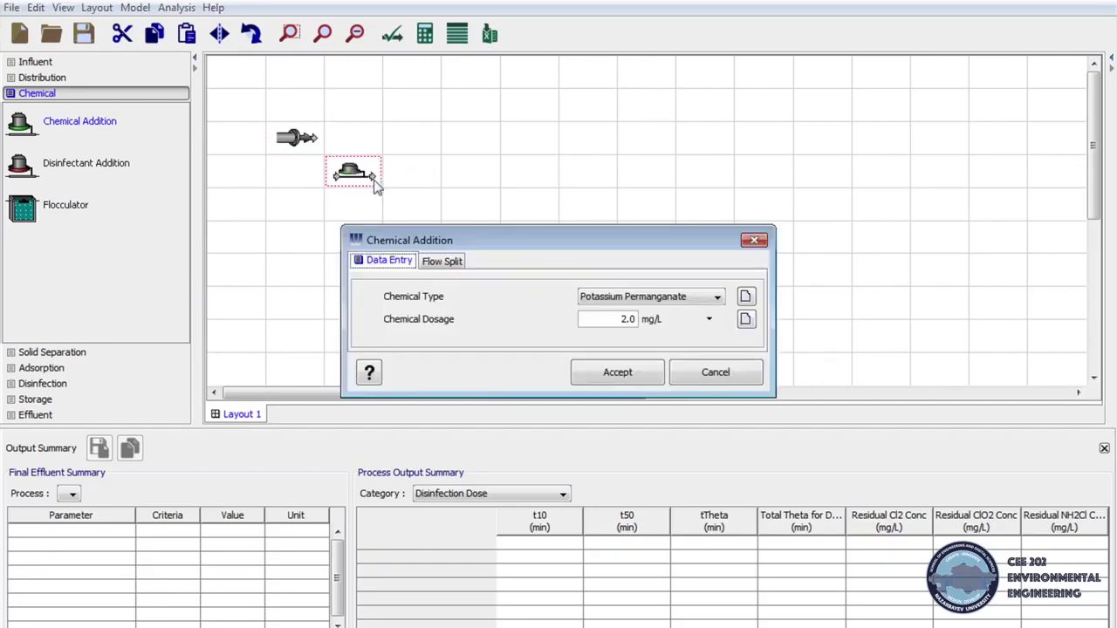
Set the chemical addition to Calcium Hydroxide (Lime) at 45 mg/L
left_click(708, 298)
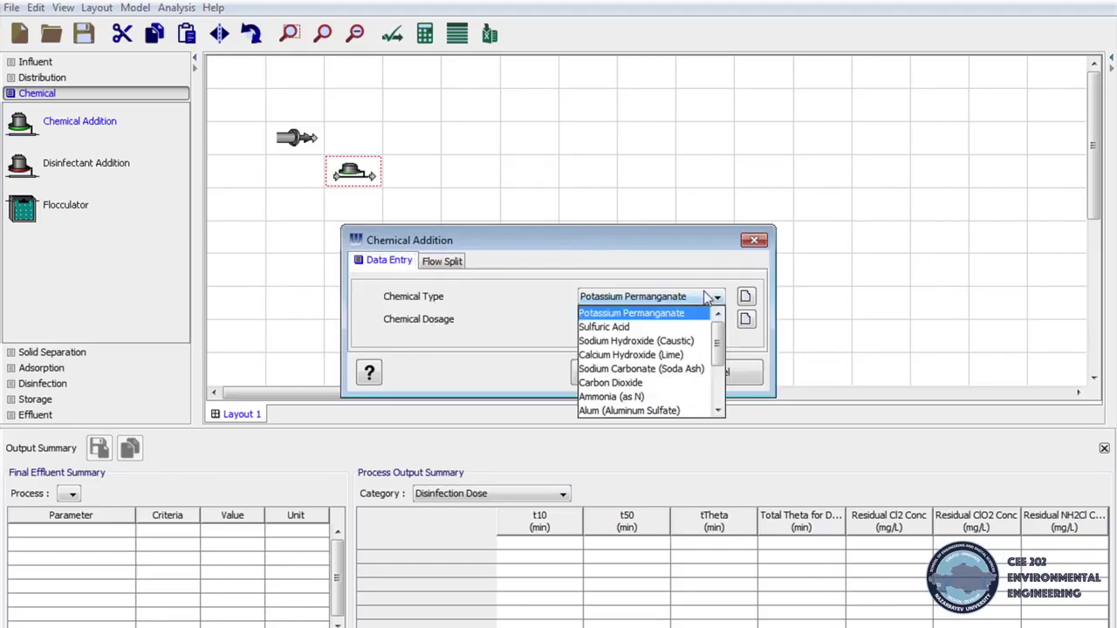
left_click(686, 358)
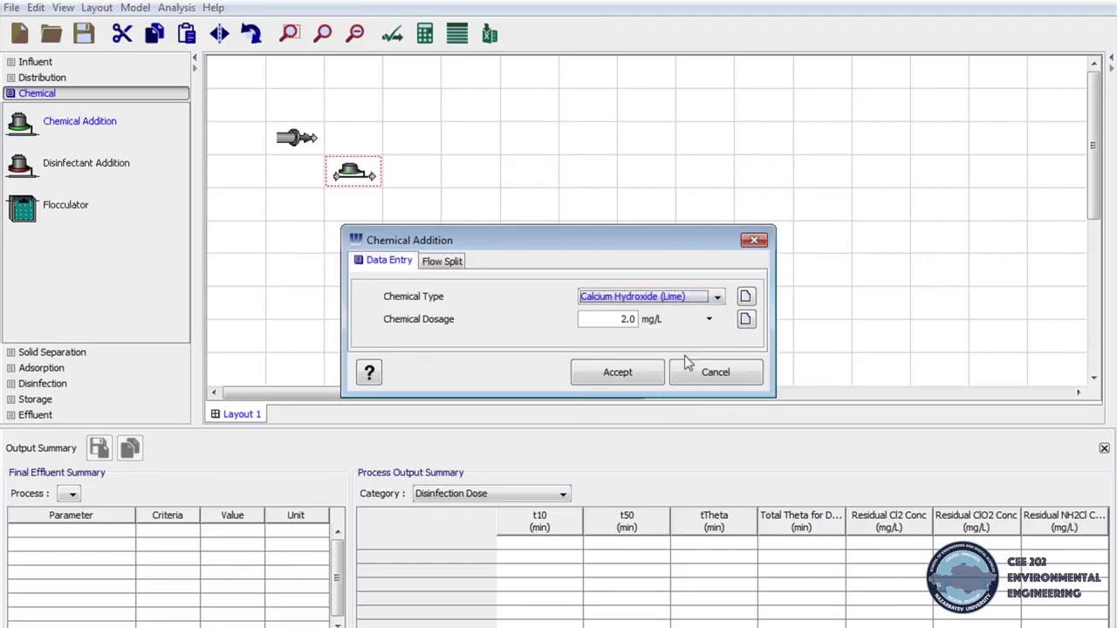
double_click(625, 322)
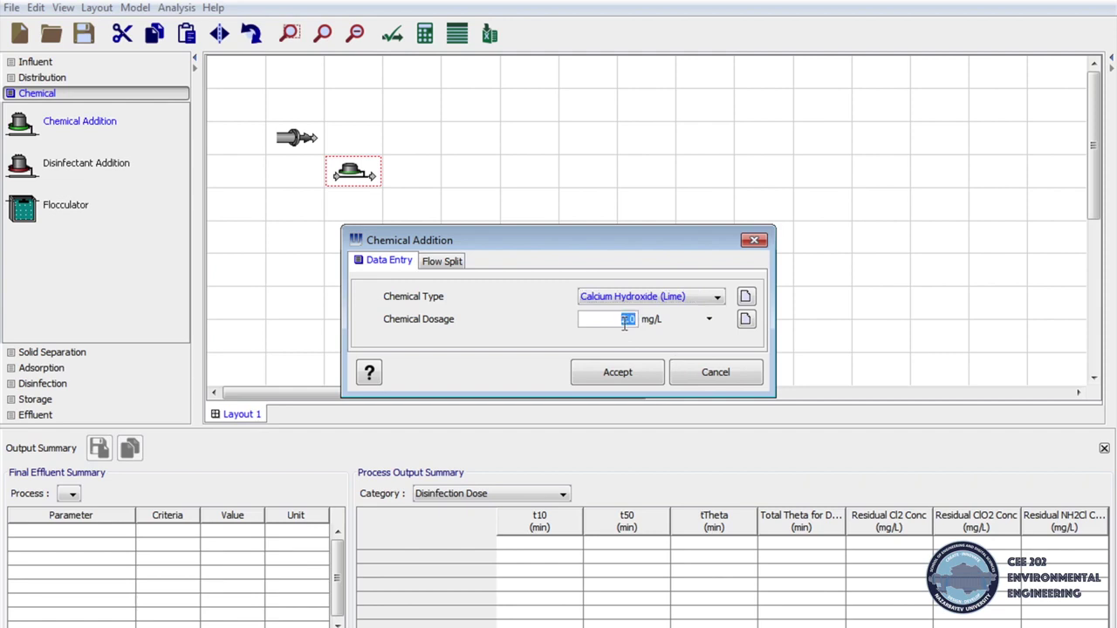
type("45")
left_click(628, 377)
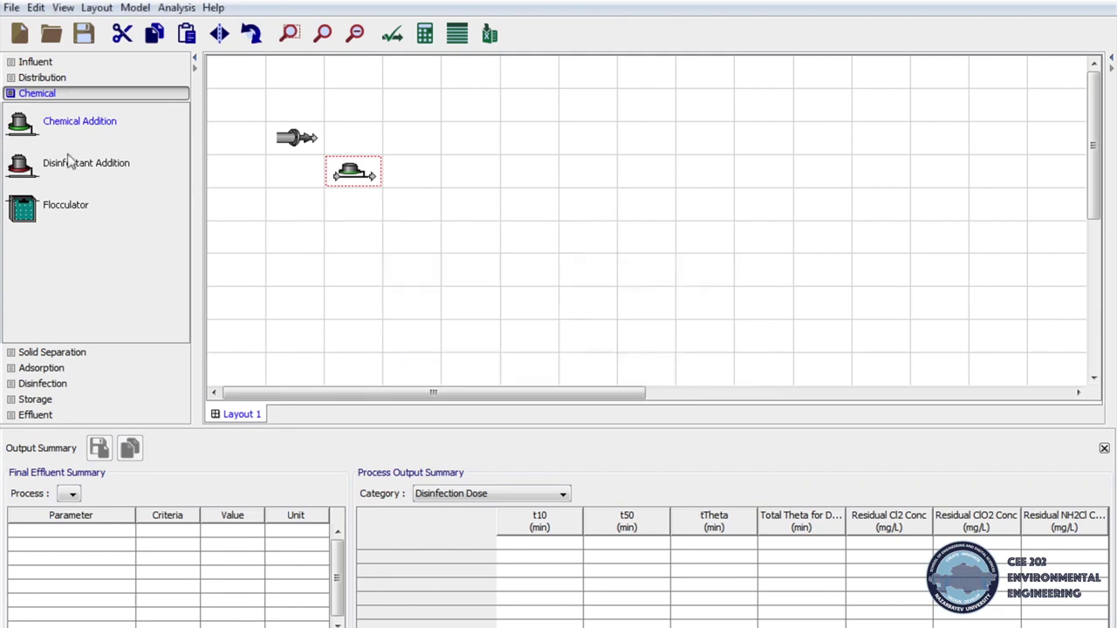
Add a second chemical addition dosing Sodium Carbonate (Soda Ash) at 40.0 mg/L
left_click_drag(38, 128, 404, 207)
right_click(405, 204)
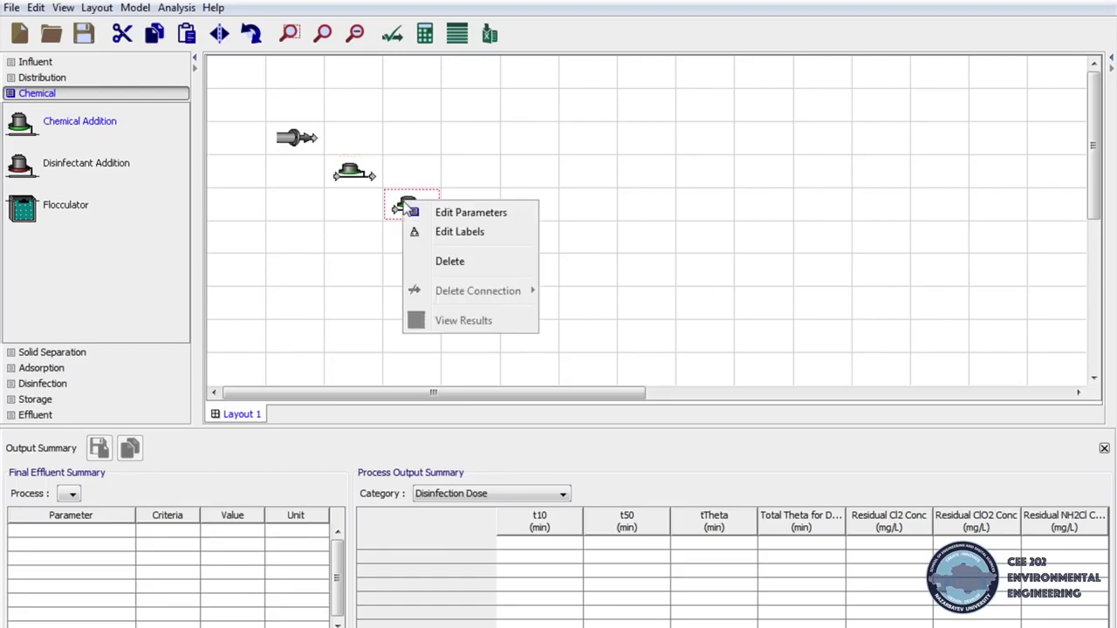
left_click(431, 216)
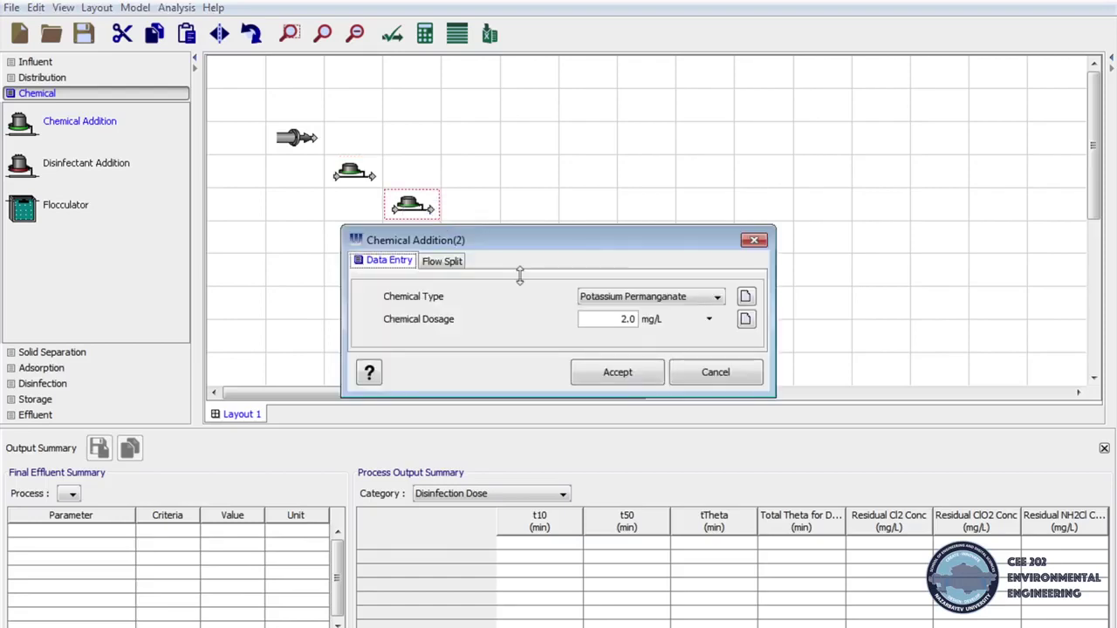
left_click(612, 301)
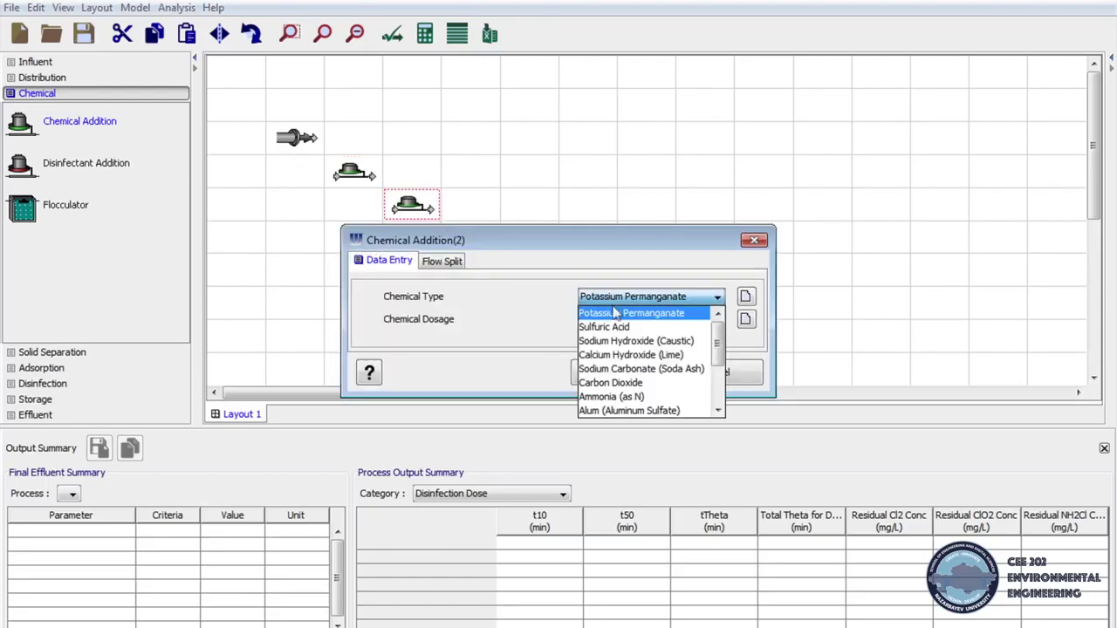
left_click(647, 370)
left_click(618, 318)
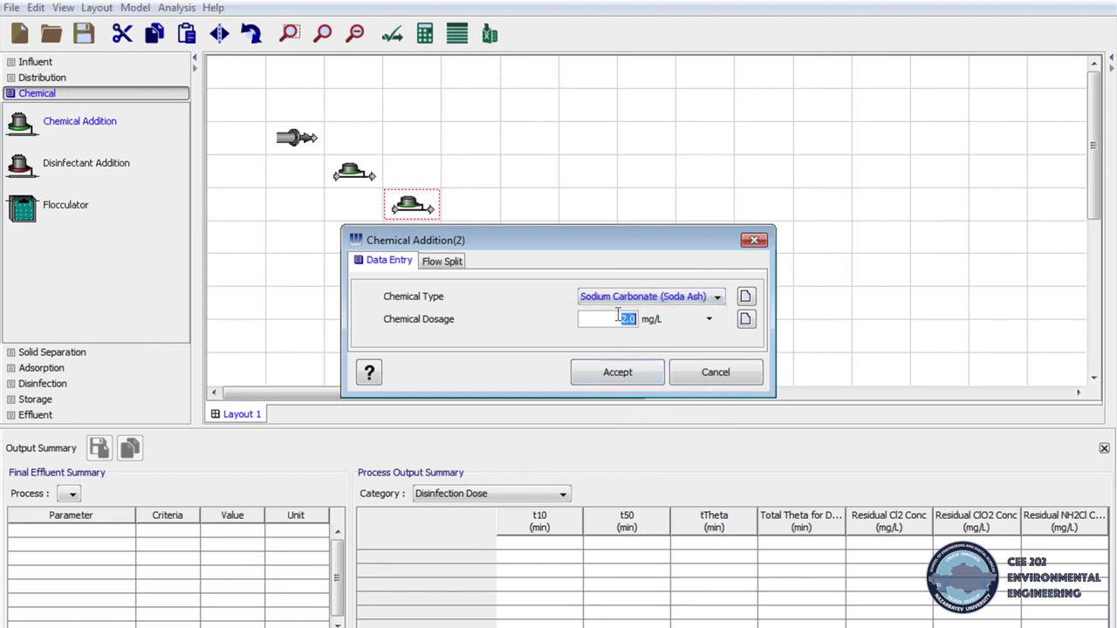
type("40.0")
left_click(632, 373)
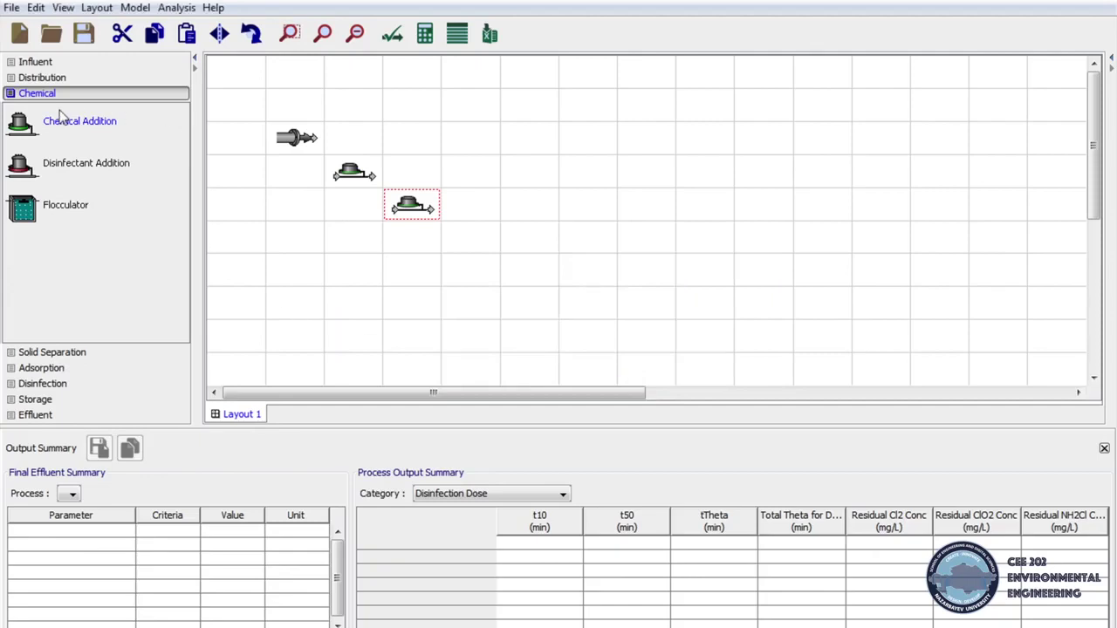
Add a third chemical addition using PACl Soln. (80%Bas. 35%Wt.), then place a Flocculator
left_click_drag(55, 130, 467, 241)
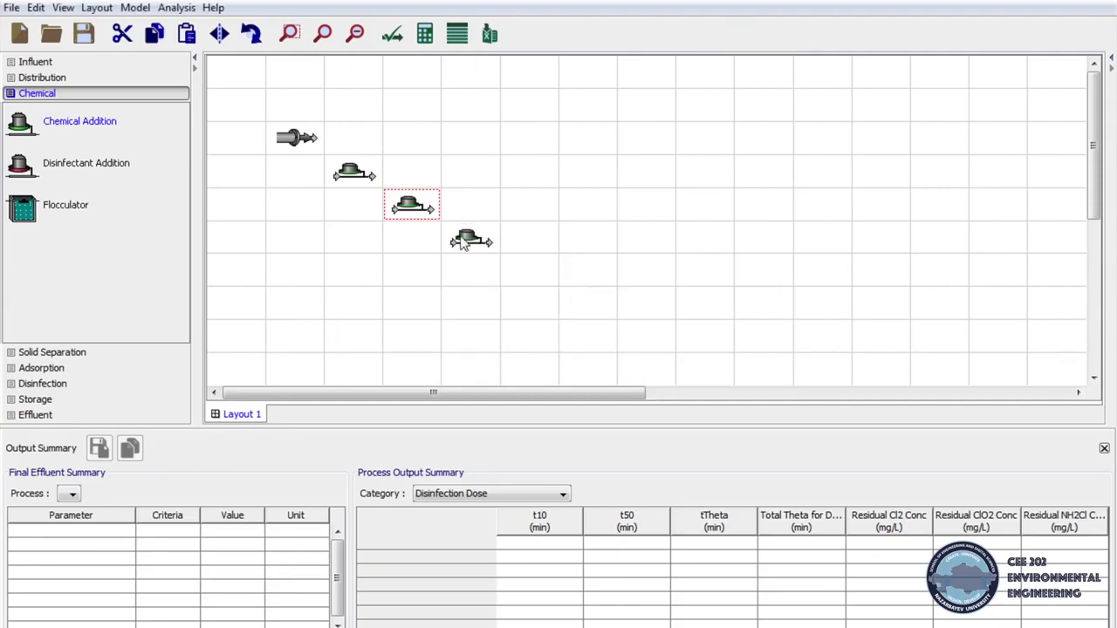
right_click(476, 248)
left_click(528, 248)
left_click(642, 298)
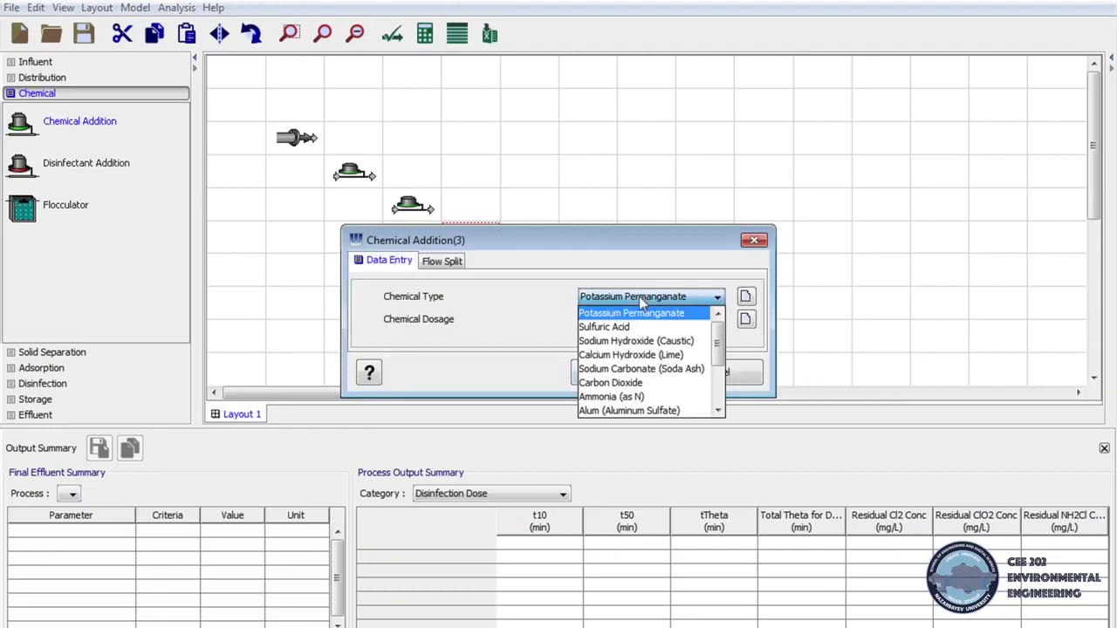
scroll(672, 393, "down", 5)
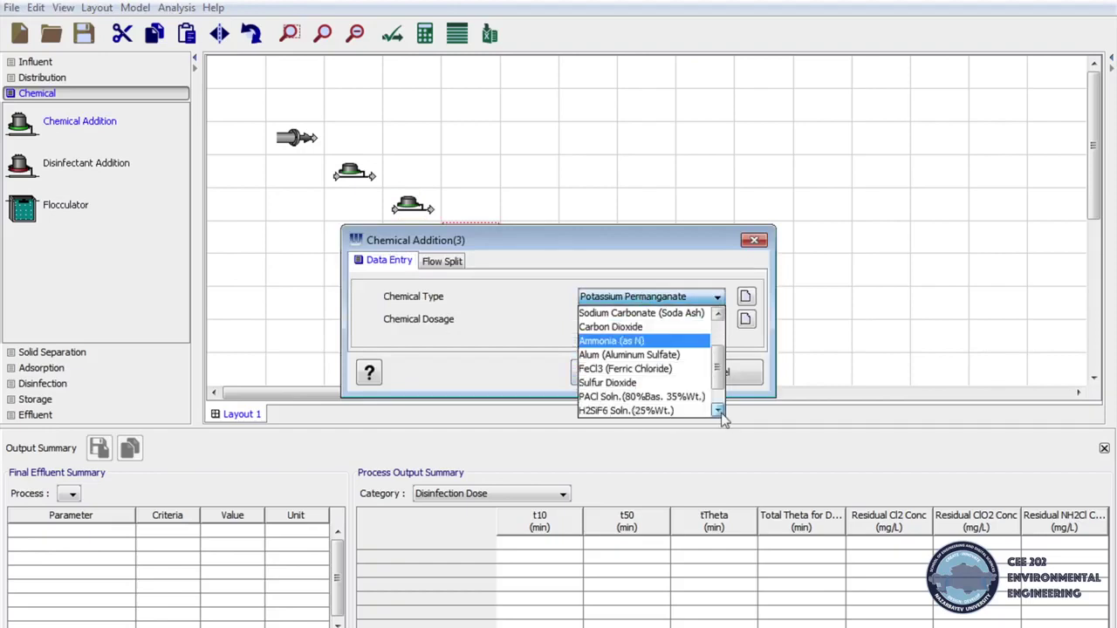
left_click(644, 383)
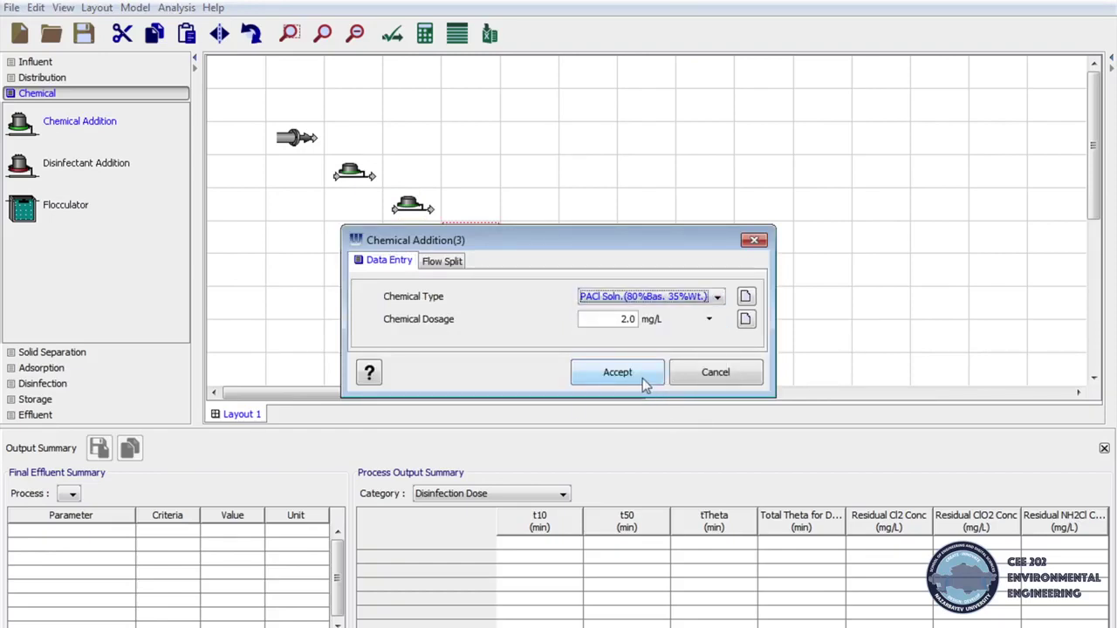
left_click(639, 377)
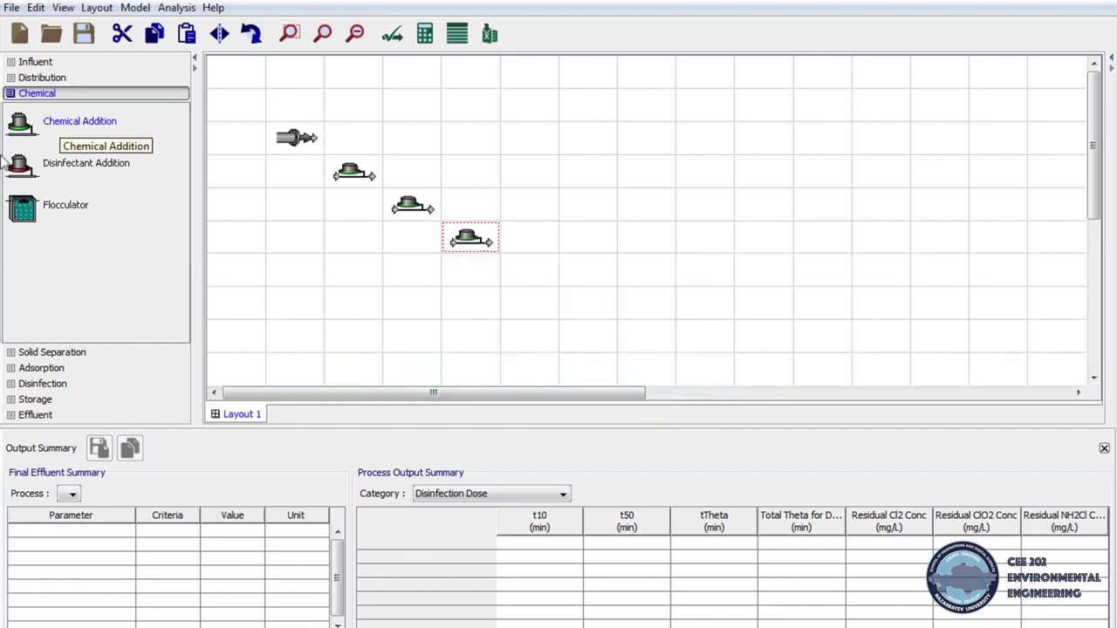
left_click_drag(69, 129, 528, 264)
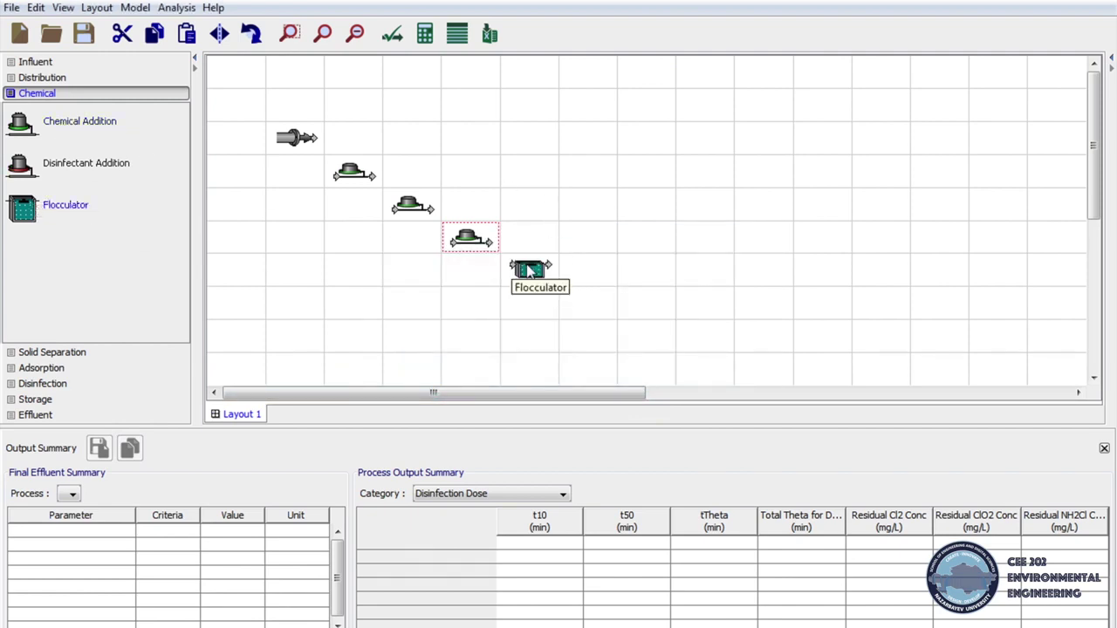
Set the flocculator's baffling to Perfect (Plug Flow)
right_click(529, 271)
left_click(555, 274)
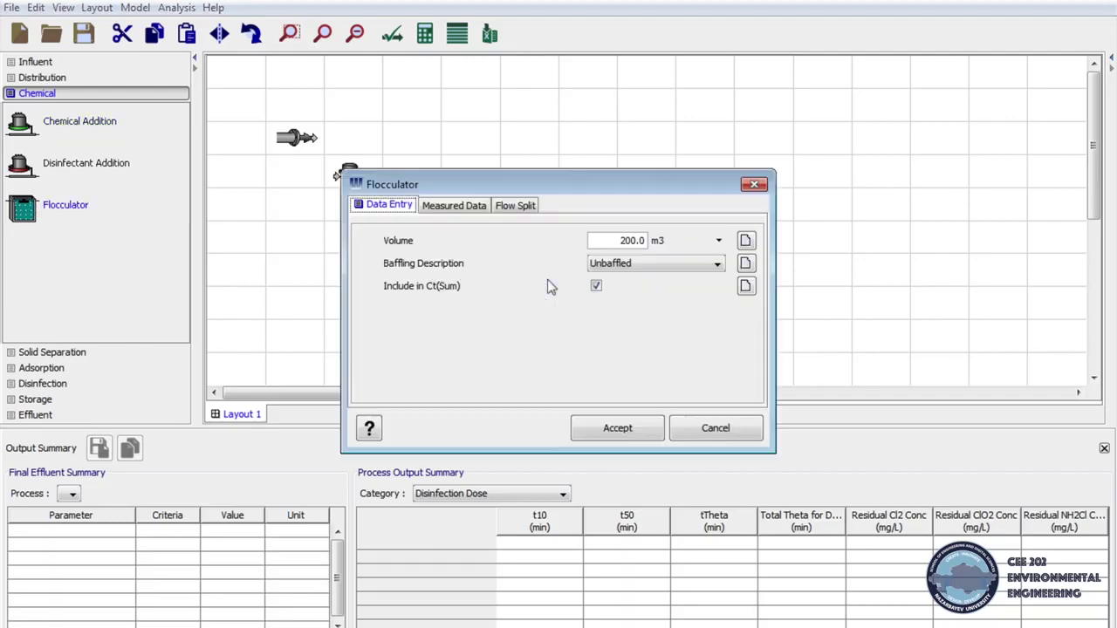
left_click(615, 264)
left_click(648, 335)
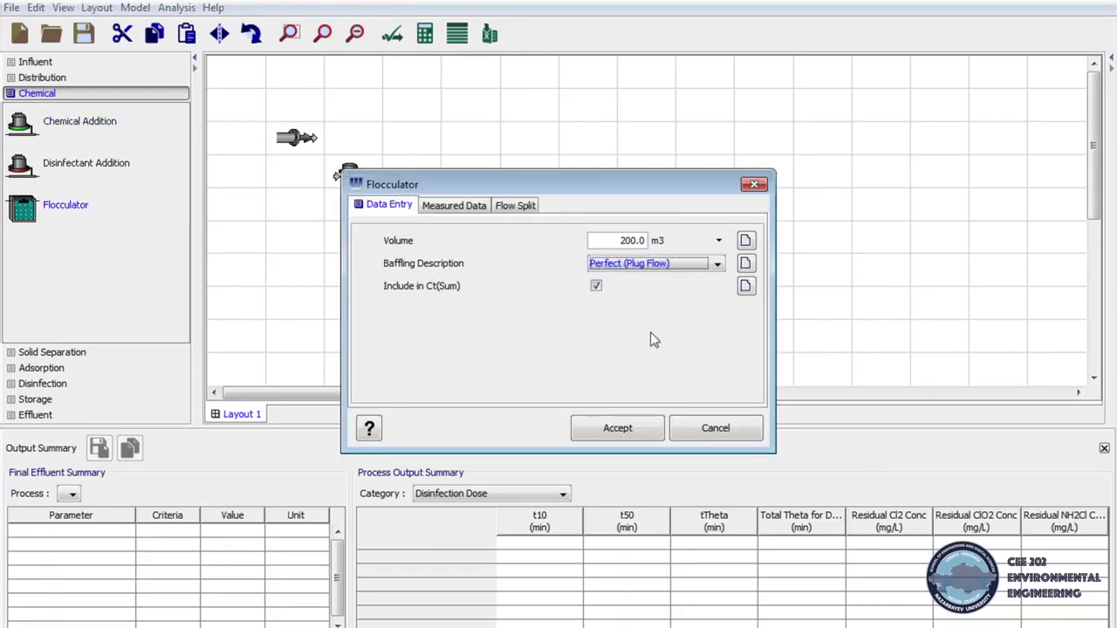
left_click(637, 429)
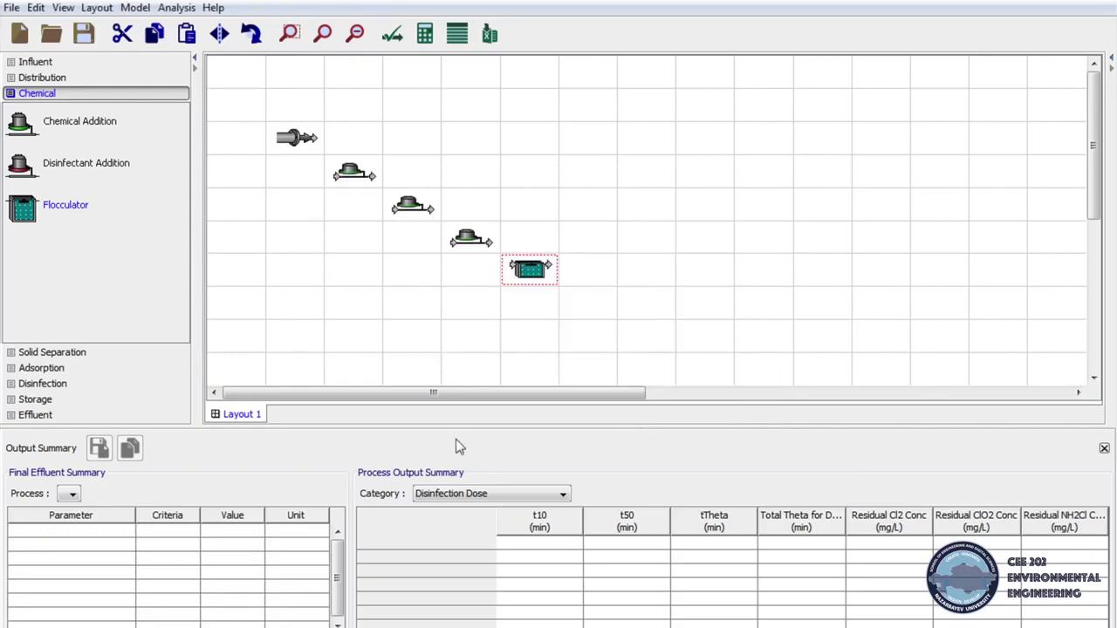
Add an Unbaffled settling basin after the flocculator
left_click(130, 356)
left_click_drag(23, 148, 589, 237)
right_click(593, 235)
left_click(609, 245)
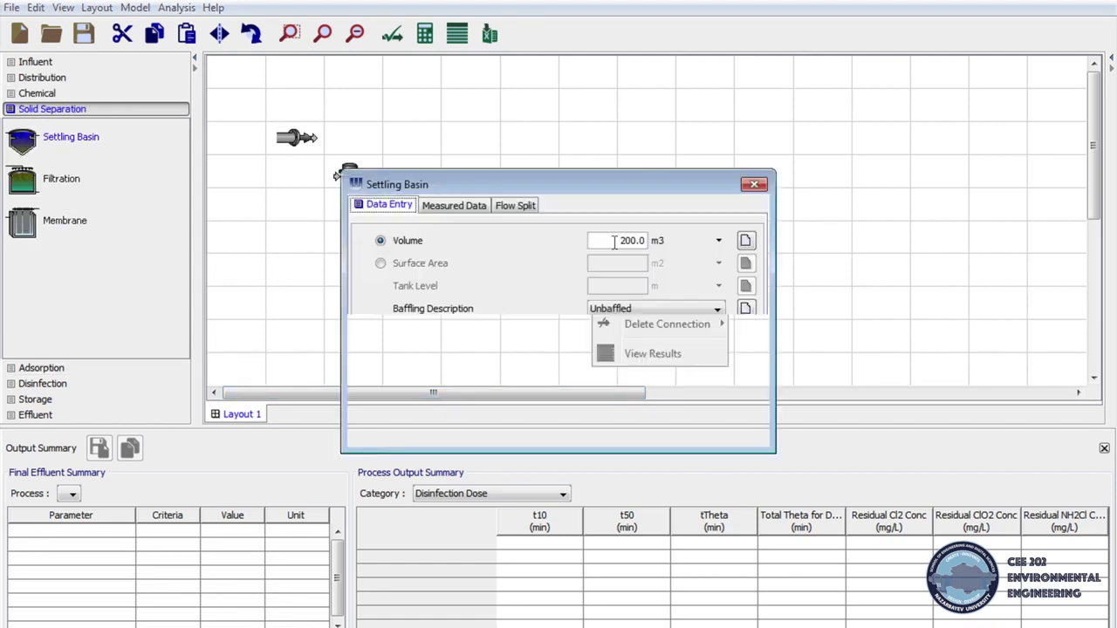
left_click(647, 308)
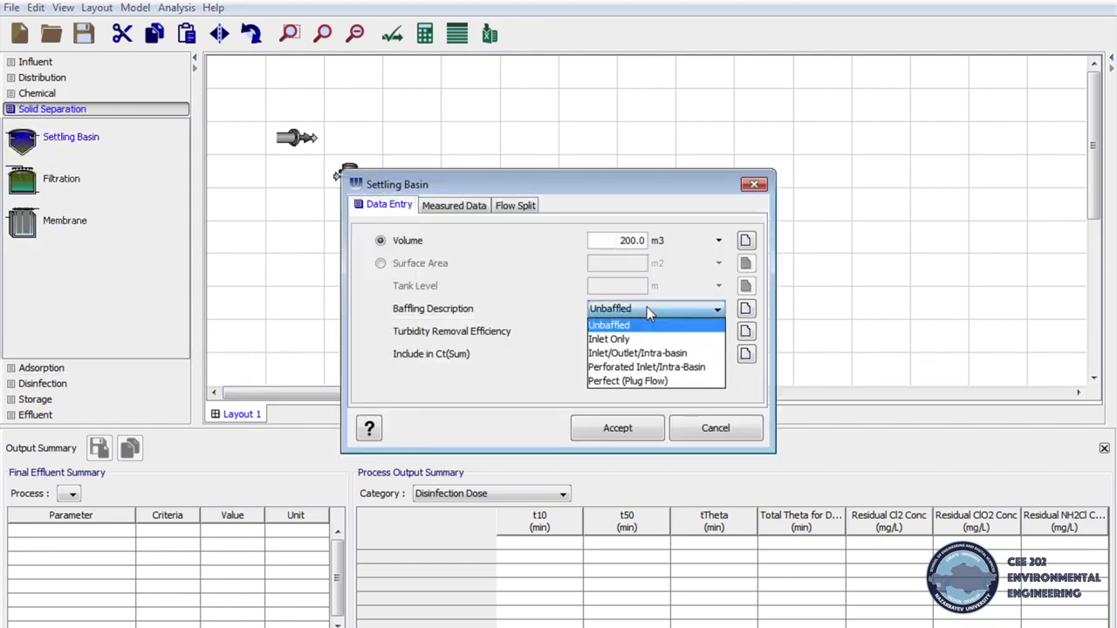
left_click(647, 322)
left_click(641, 427)
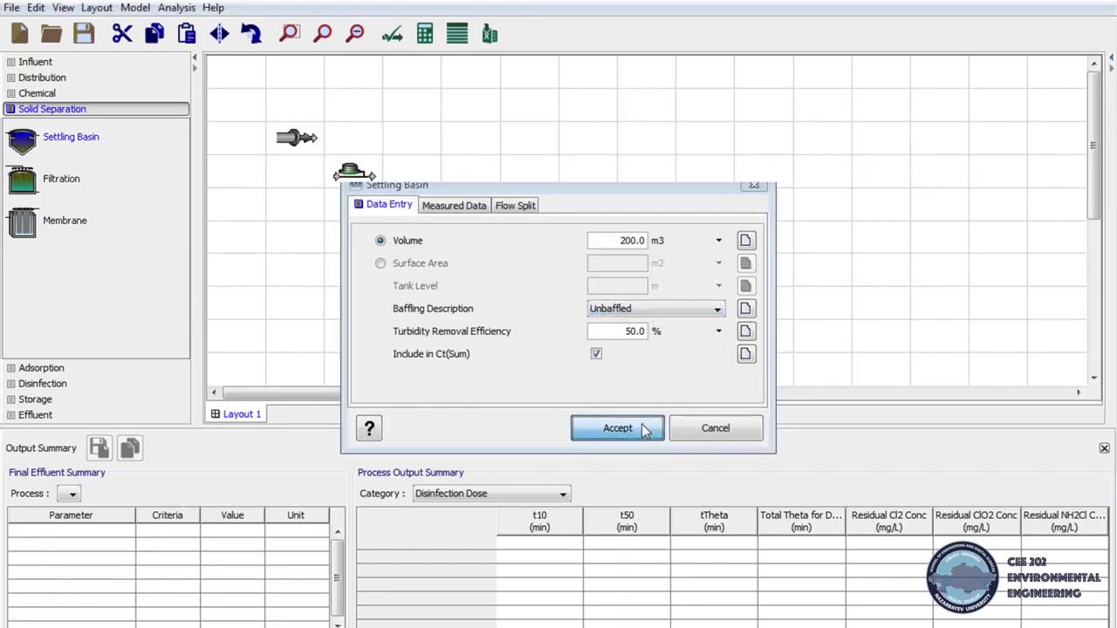
Add a filtration unit and accept its default conventional 300.0 m3 settings
left_click_drag(35, 178, 658, 210)
right_click(655, 208)
left_click(674, 218)
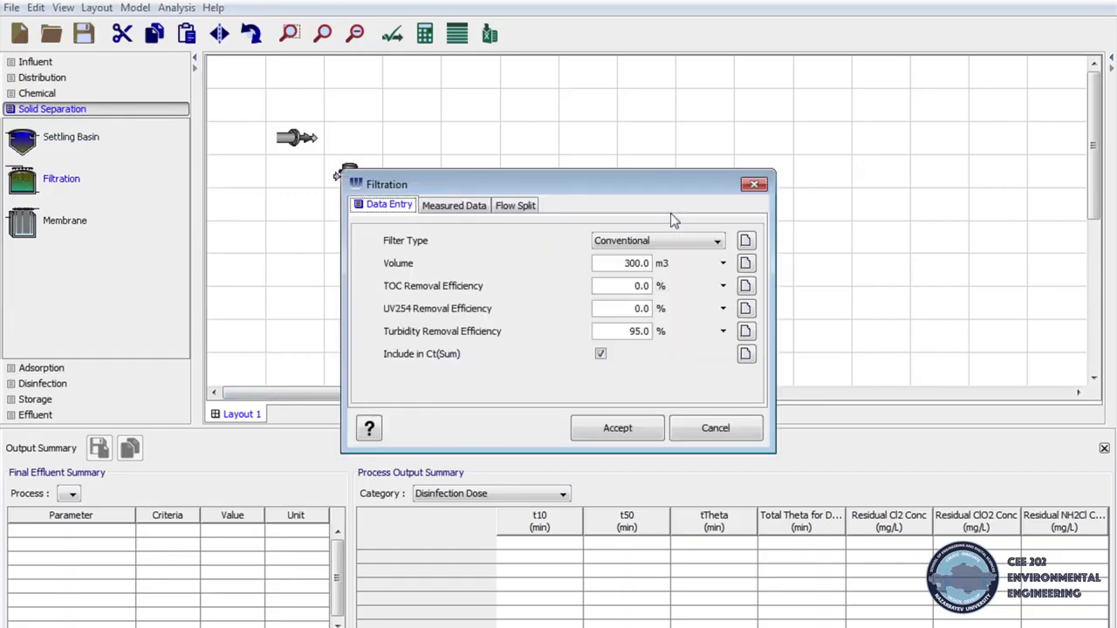
left_click(612, 432)
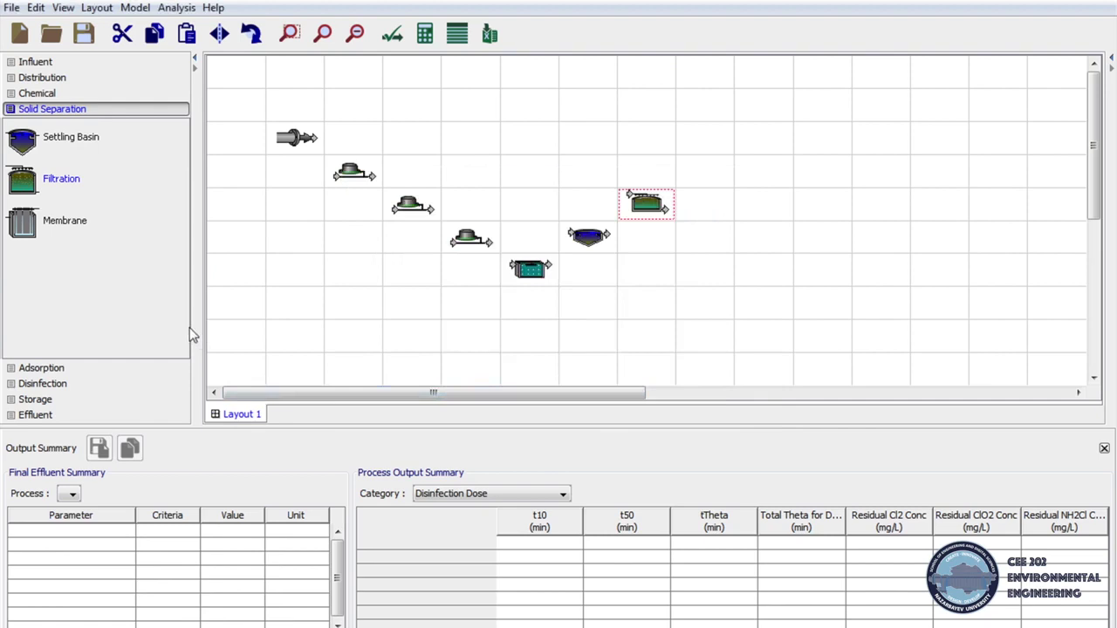
Add a disinfectant addition dosing ClO2 - Chlorine Dioxide at 1.78 mg/L
left_click(69, 93)
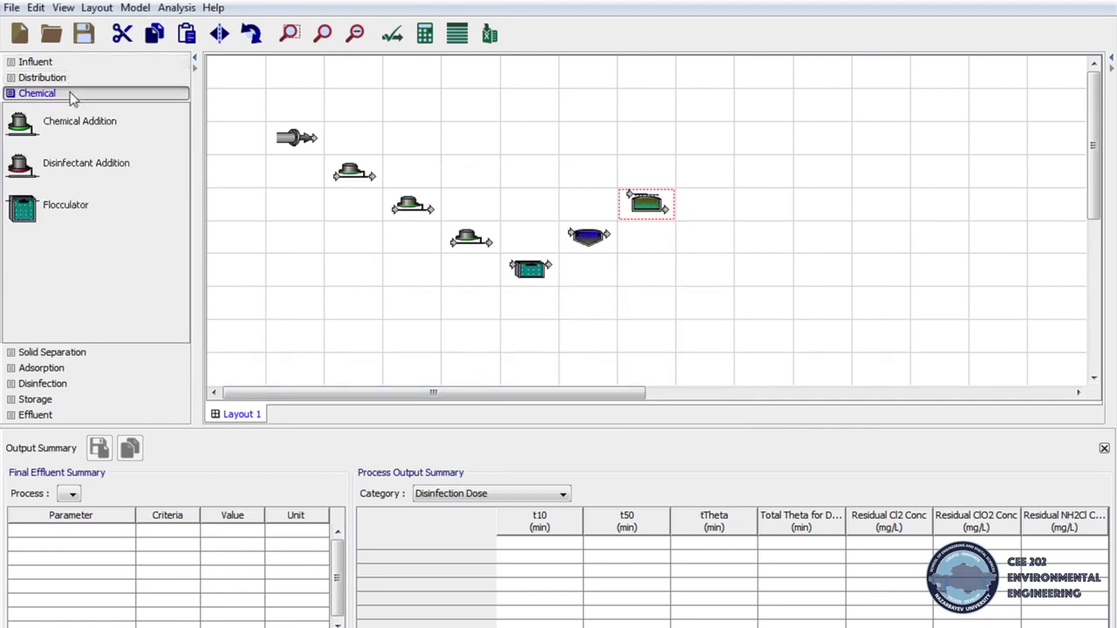
left_click_drag(21, 166, 707, 171)
right_click(707, 166)
left_click(721, 175)
left_click(657, 297)
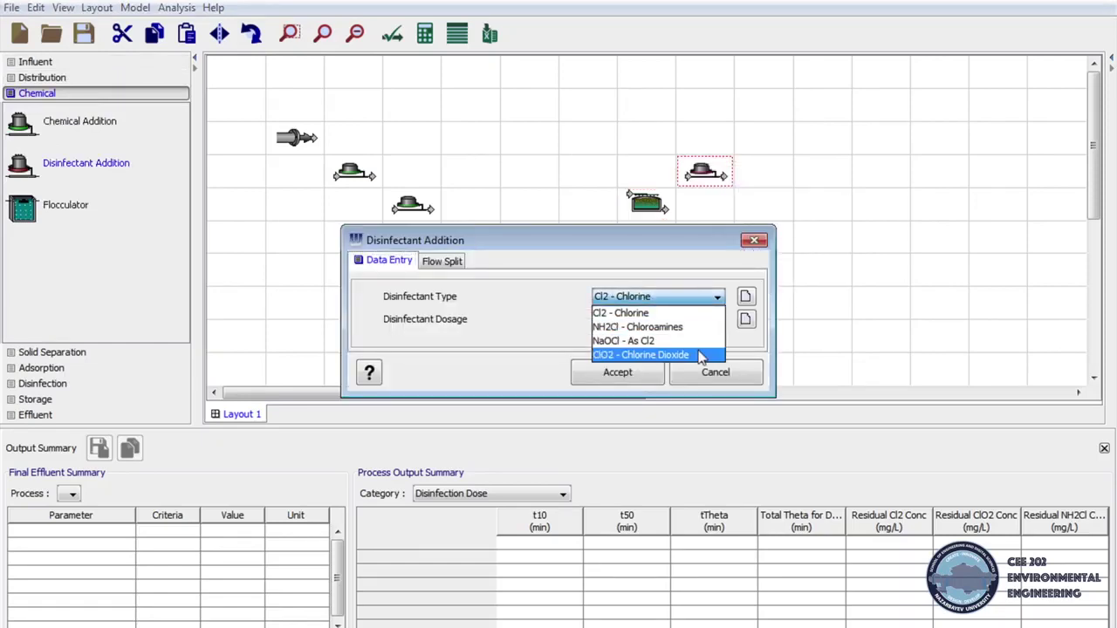
left_click(646, 354)
left_click_drag(644, 319, 640, 319)
type("1.78")
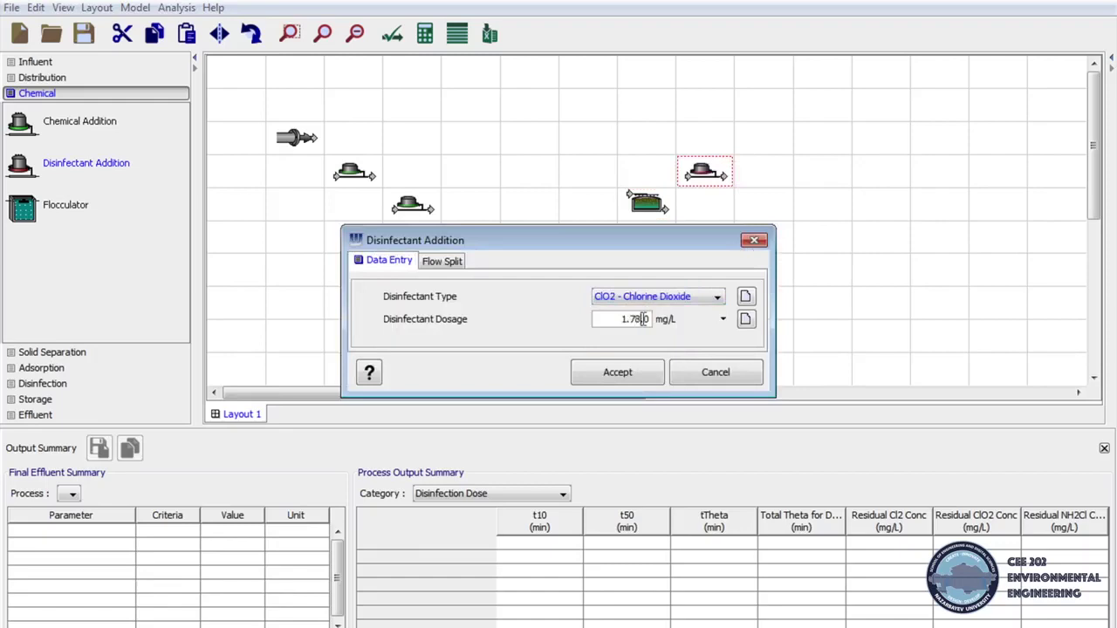
key("Delete")
key("Delete")
key("Return")
left_click(638, 371)
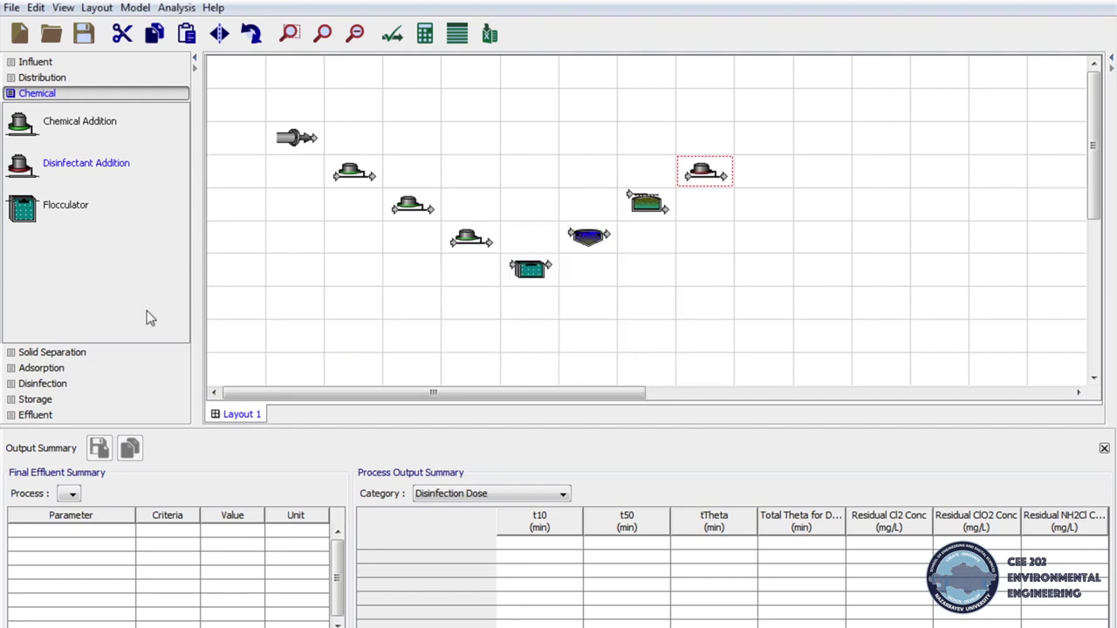
Add a contact tank with Perfect (Plug Flow) baffling
left_click(64, 384)
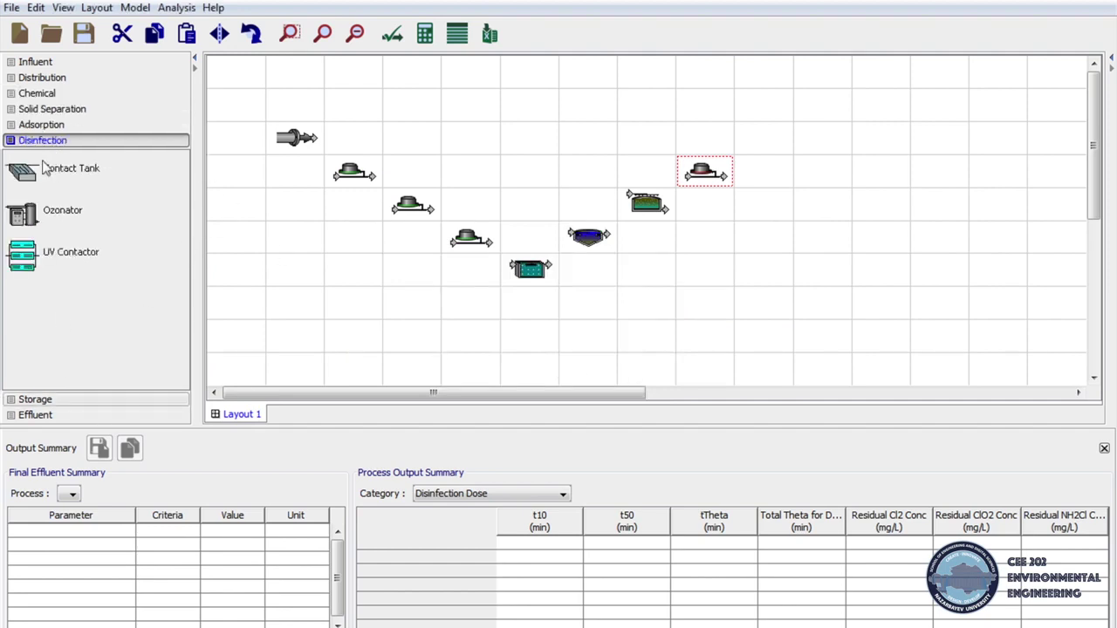
left_click_drag(42, 166, 760, 212)
left_click(628, 310)
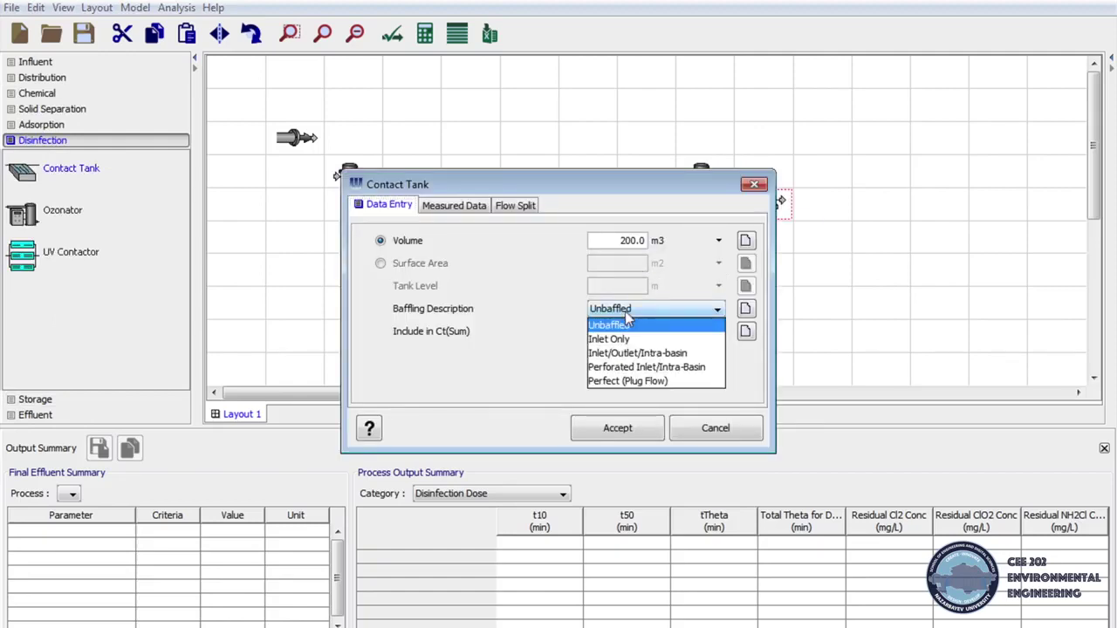
left_click(634, 384)
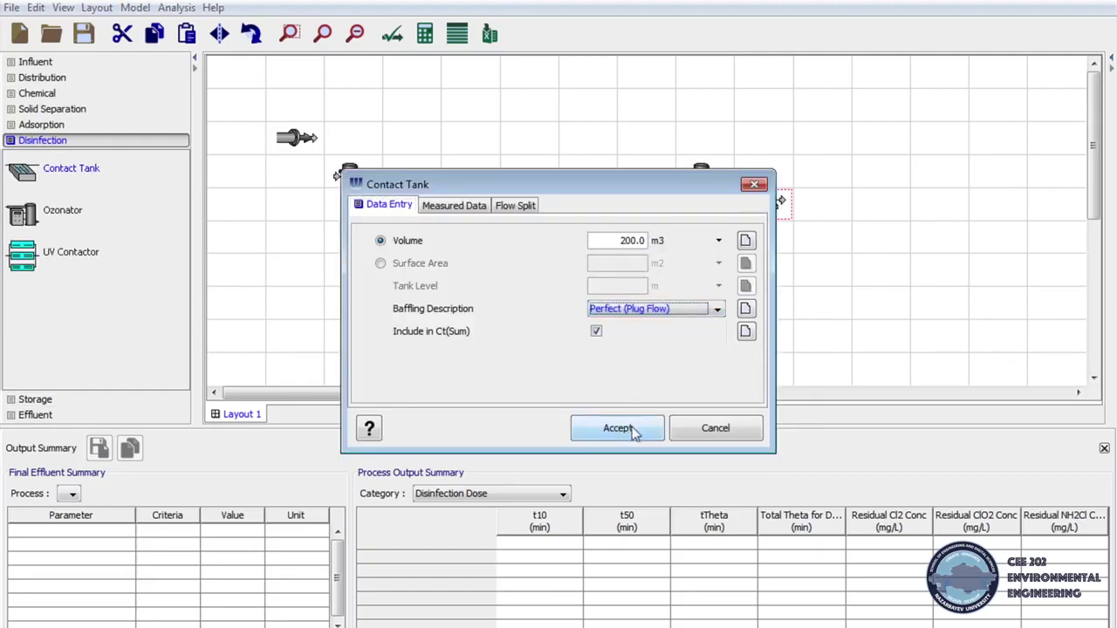
left_click(634, 434)
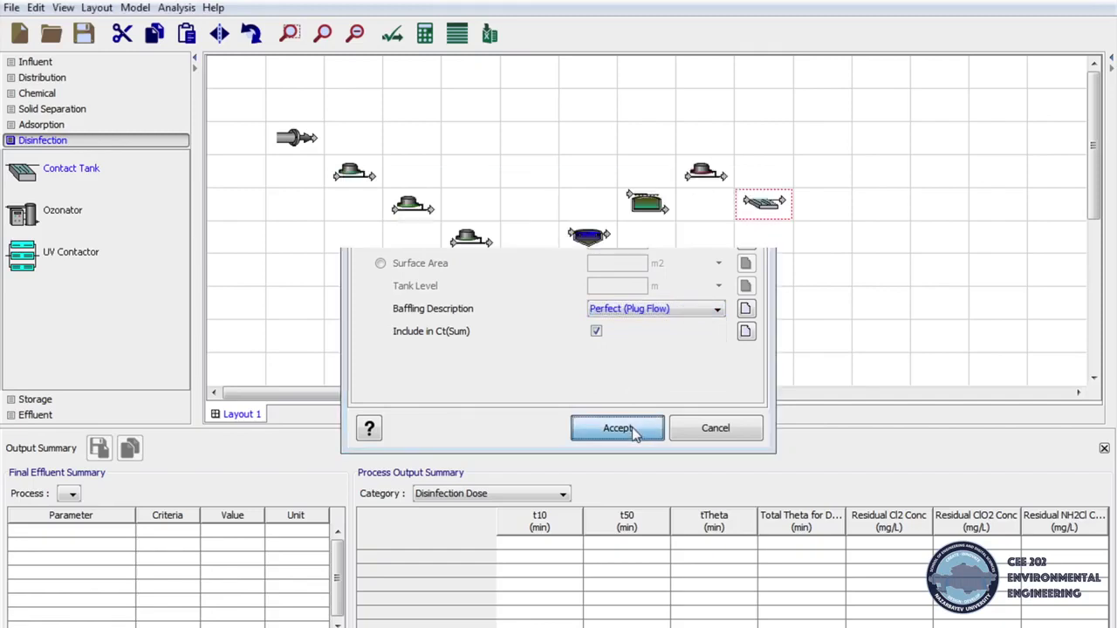
Add an Unbaffled clear well after the contact tank
left_click(60, 401)
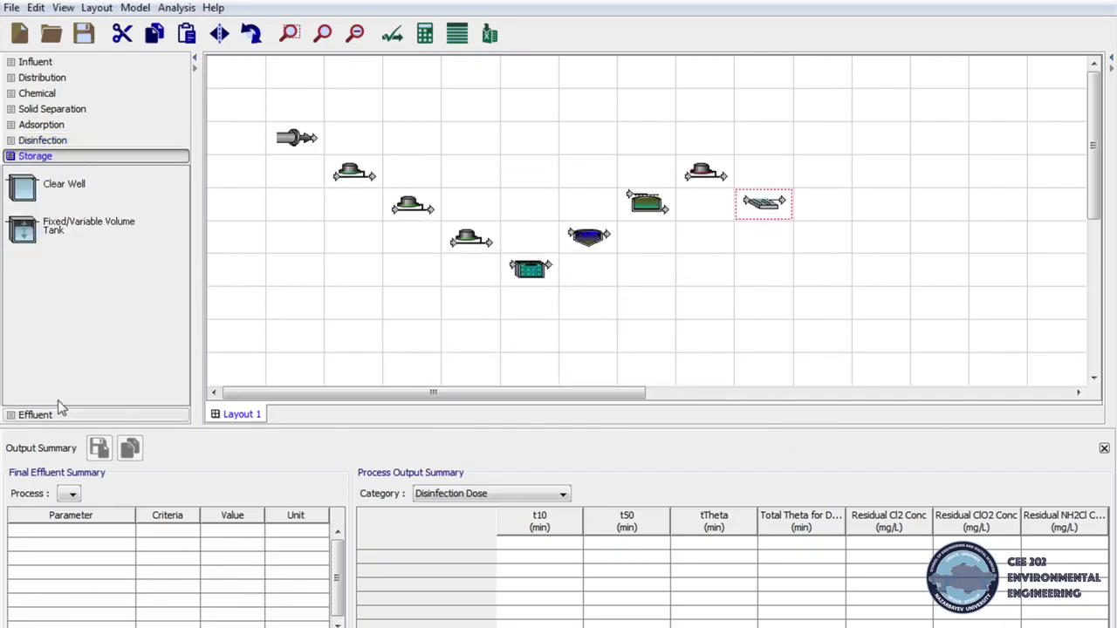
left_click(17, 192)
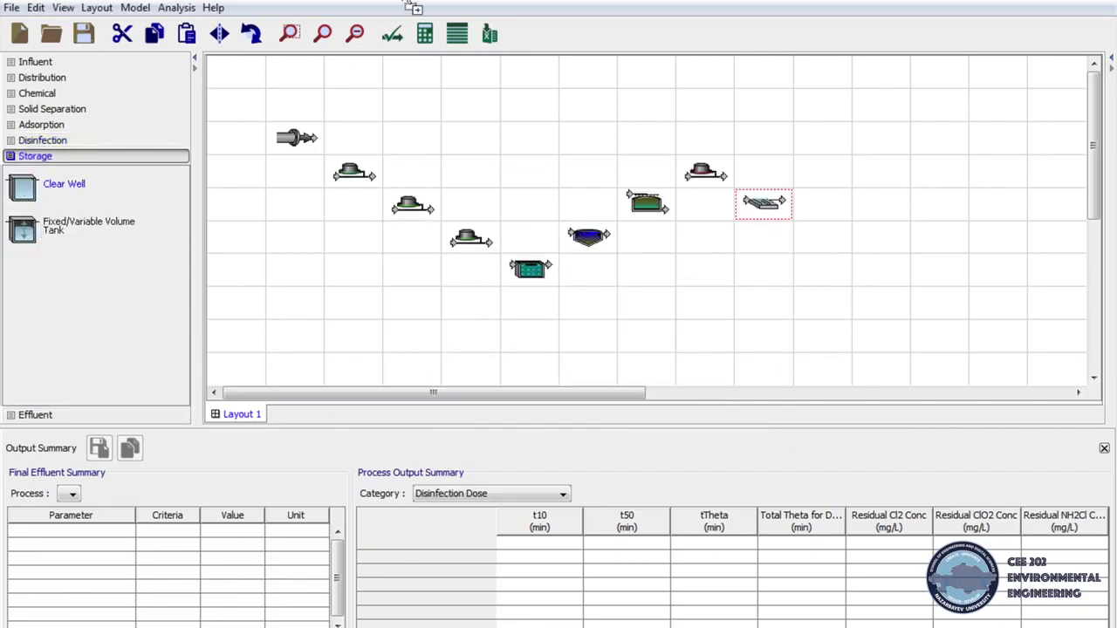
left_click(820, 242)
right_click(821, 239)
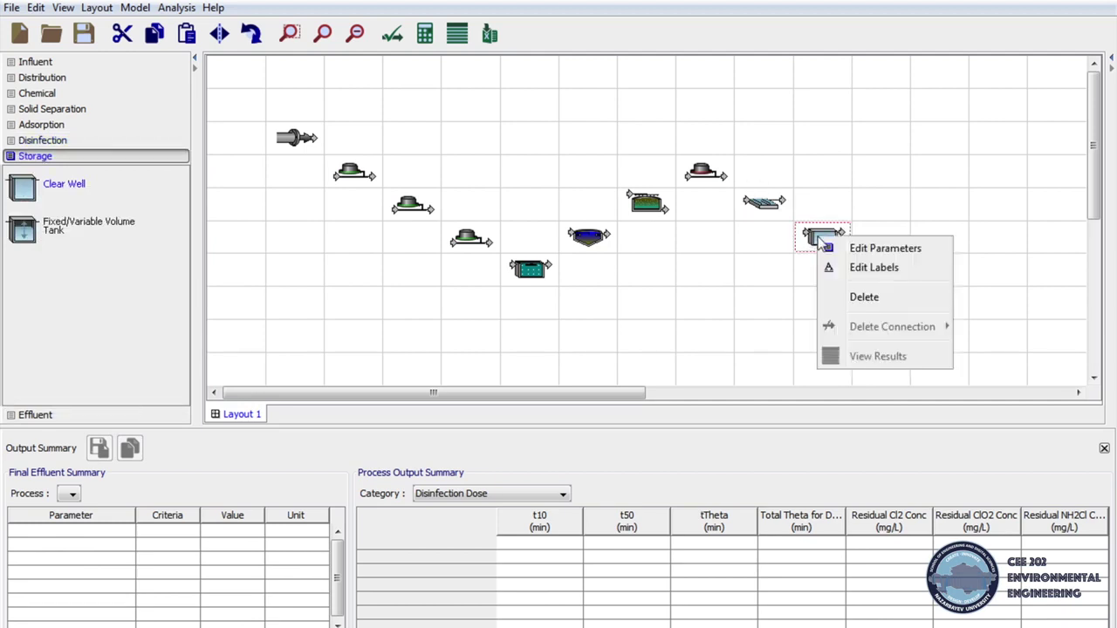
left_click(851, 247)
left_click(680, 309)
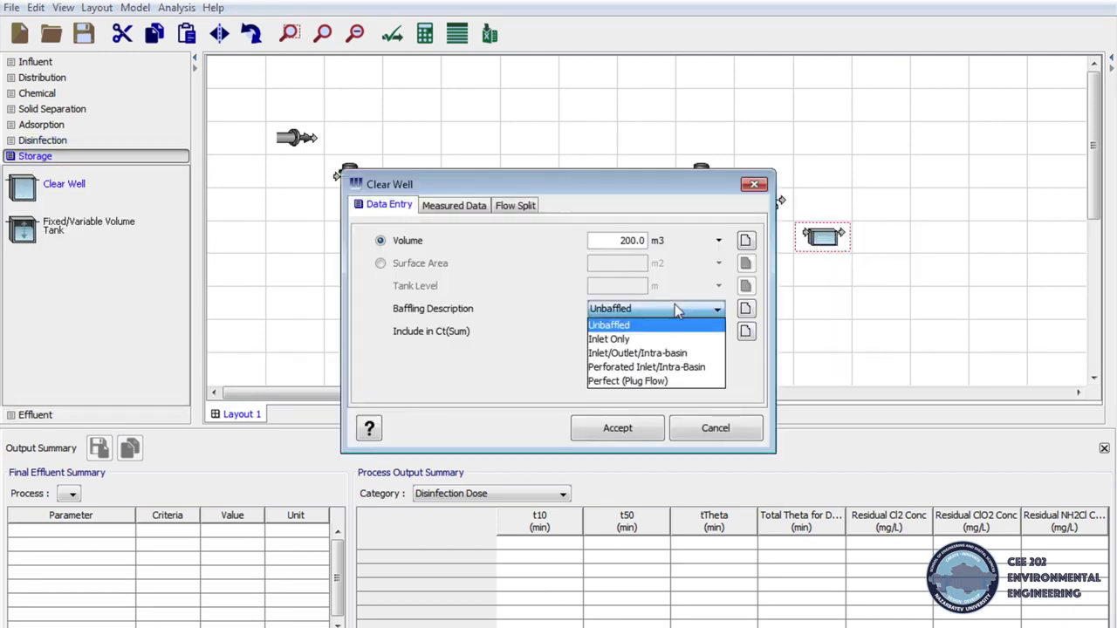
left_click(680, 309)
left_click(640, 426)
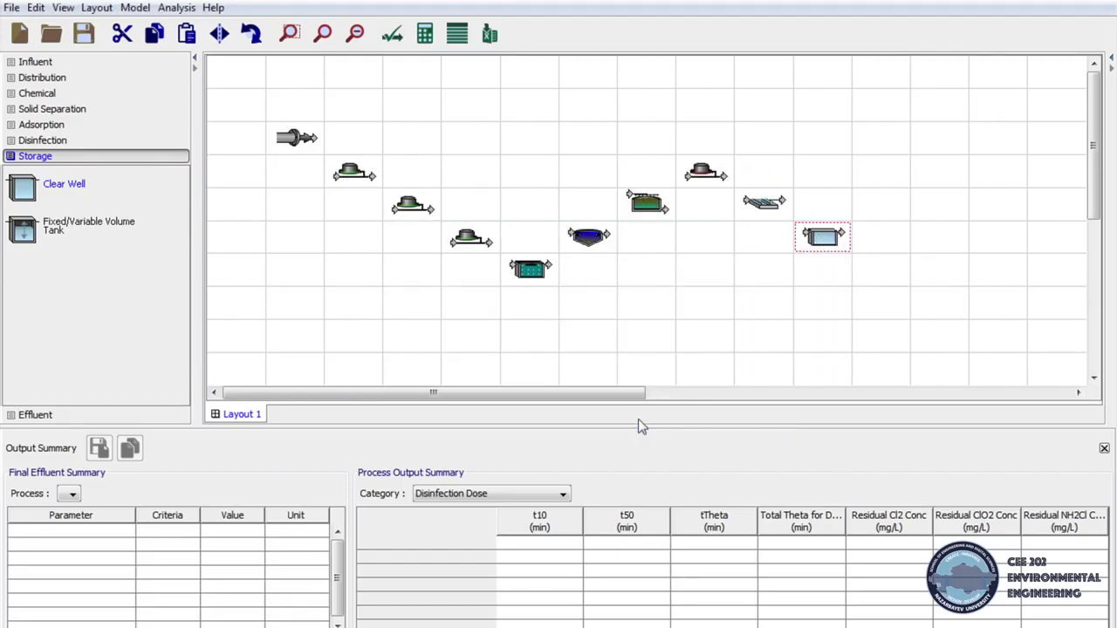
Place Final Treated Water after the clear well
left_click(138, 416)
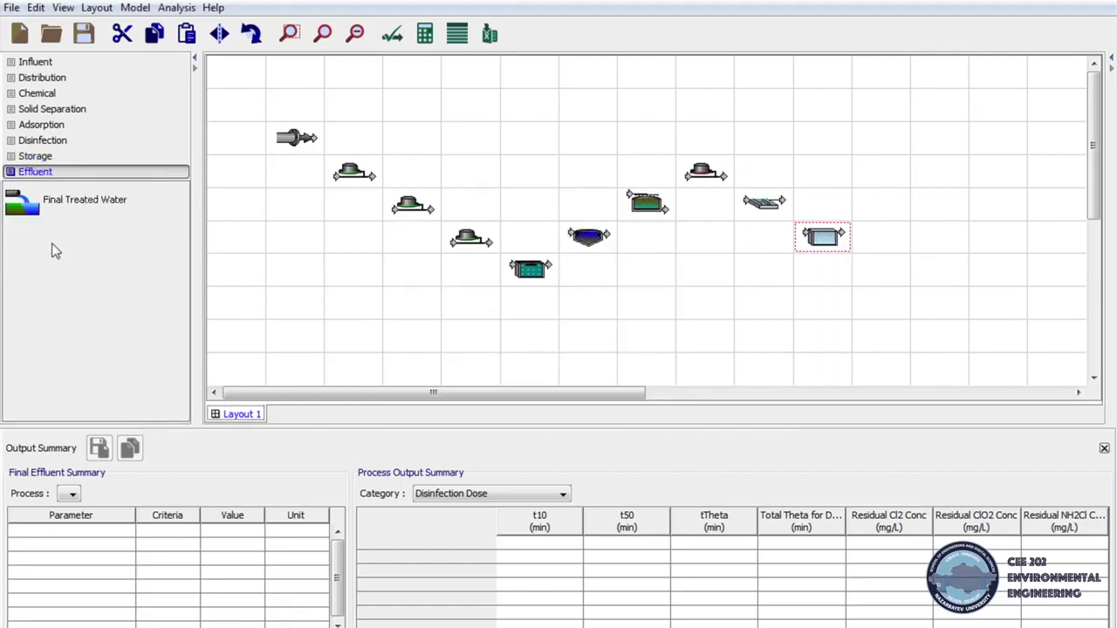
left_click_drag(22, 206, 892, 208)
left_click(890, 207)
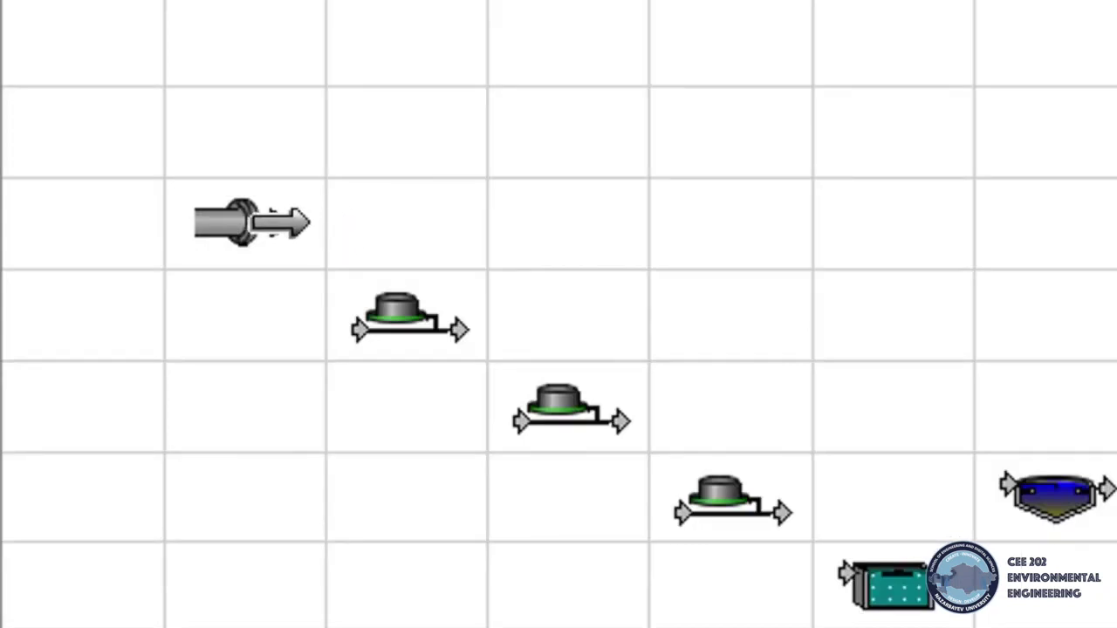
Connect the influent, chemical additions and downstream units in sequence to Final Treated Water
left_click_drag(297, 222, 351, 327)
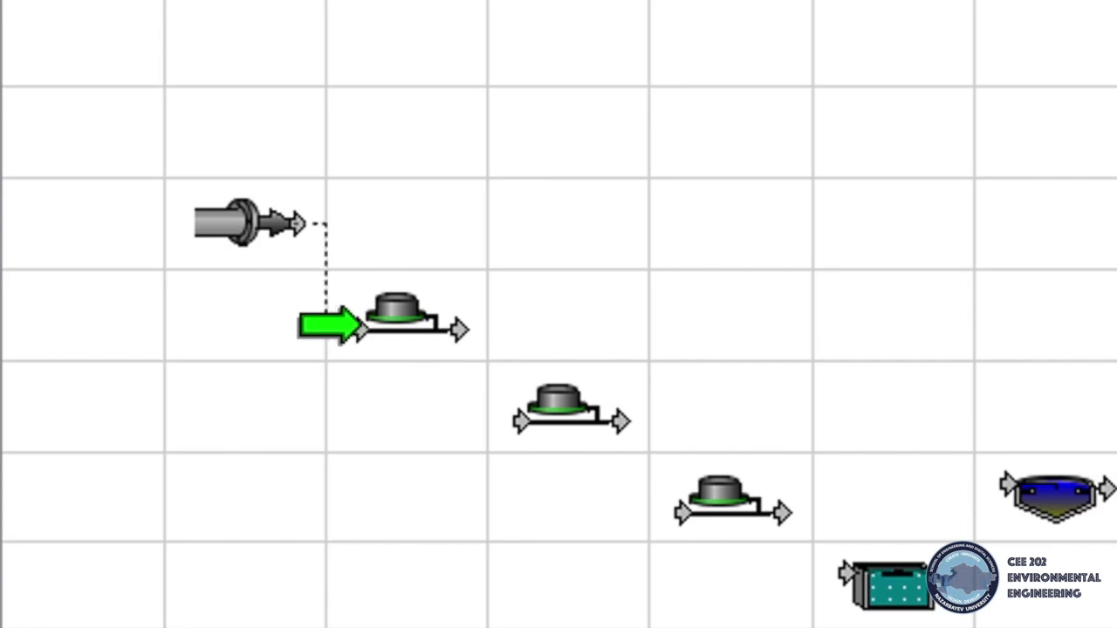
left_click_drag(351, 327, 351, 327)
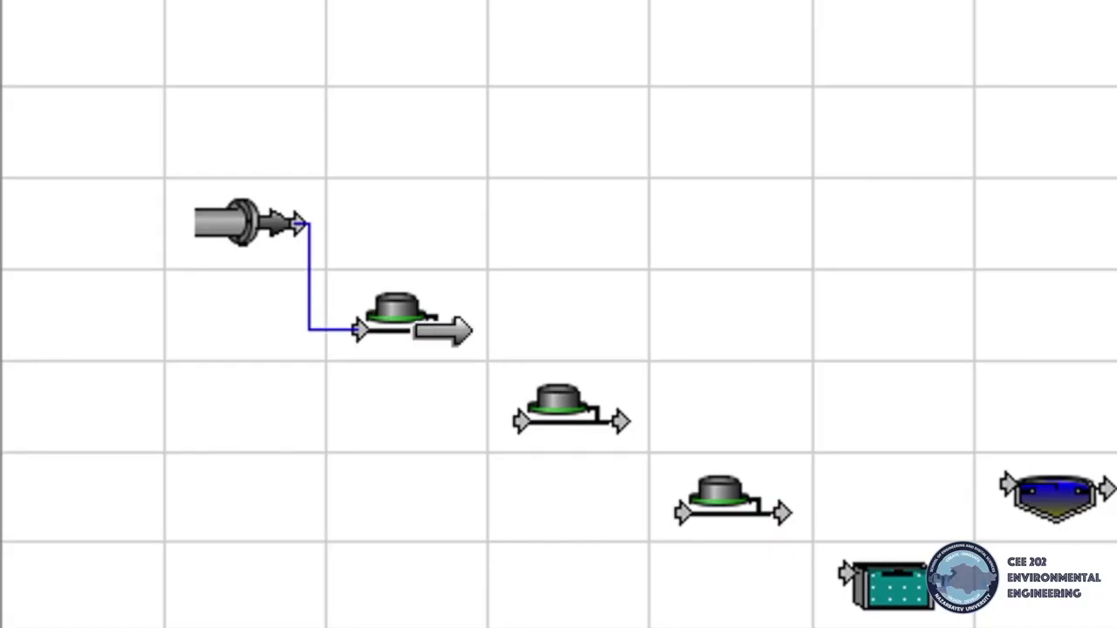
left_click_drag(445, 330, 480, 422)
left_click_drag(620, 422, 646, 513)
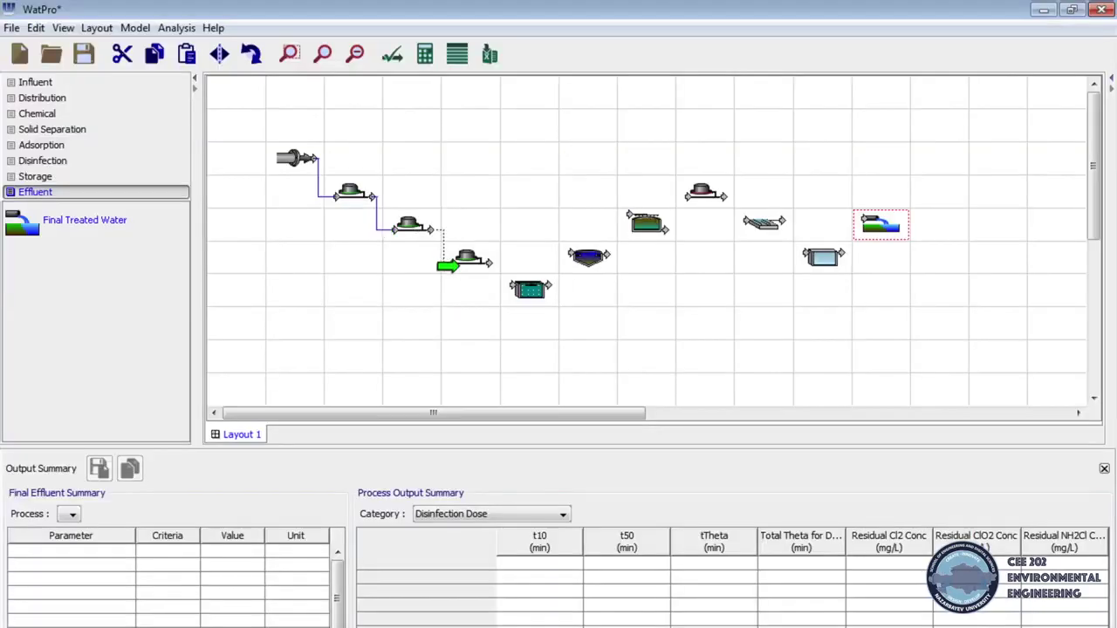
left_click_drag(447, 265, 628, 216)
left_click_drag(667, 228, 759, 224)
left_click_drag(784, 223, 860, 225)
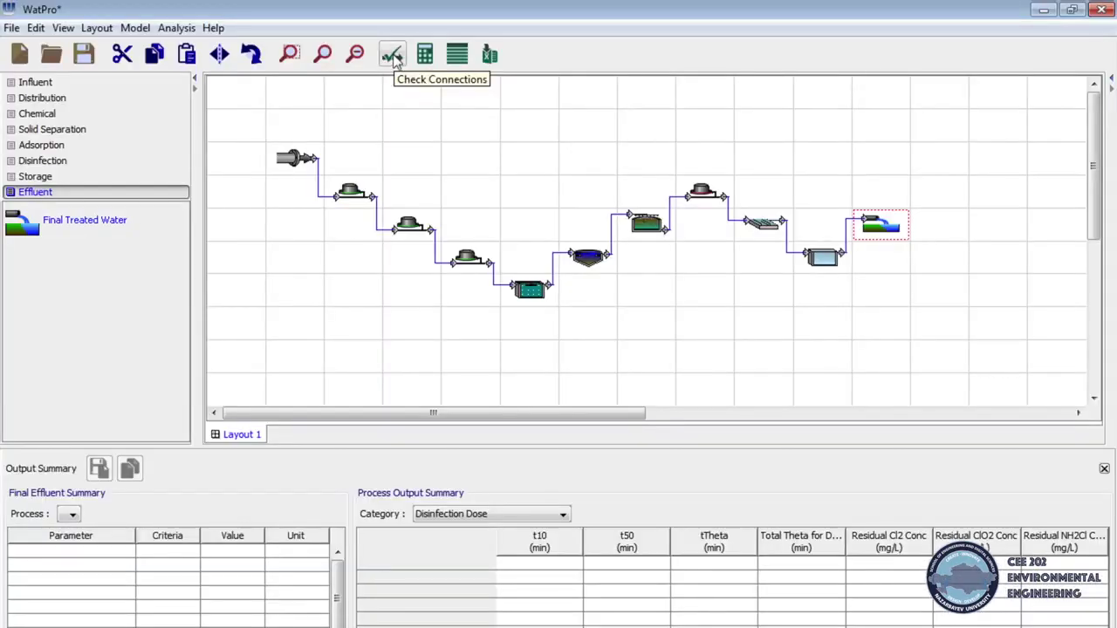
left_click(406, 123)
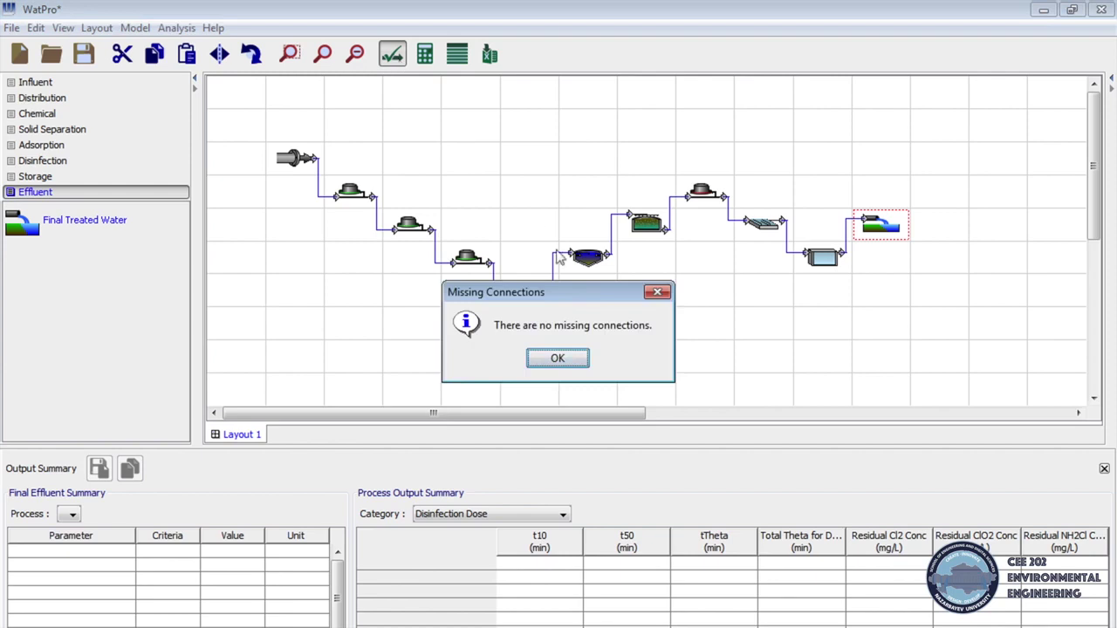
left_click(587, 363)
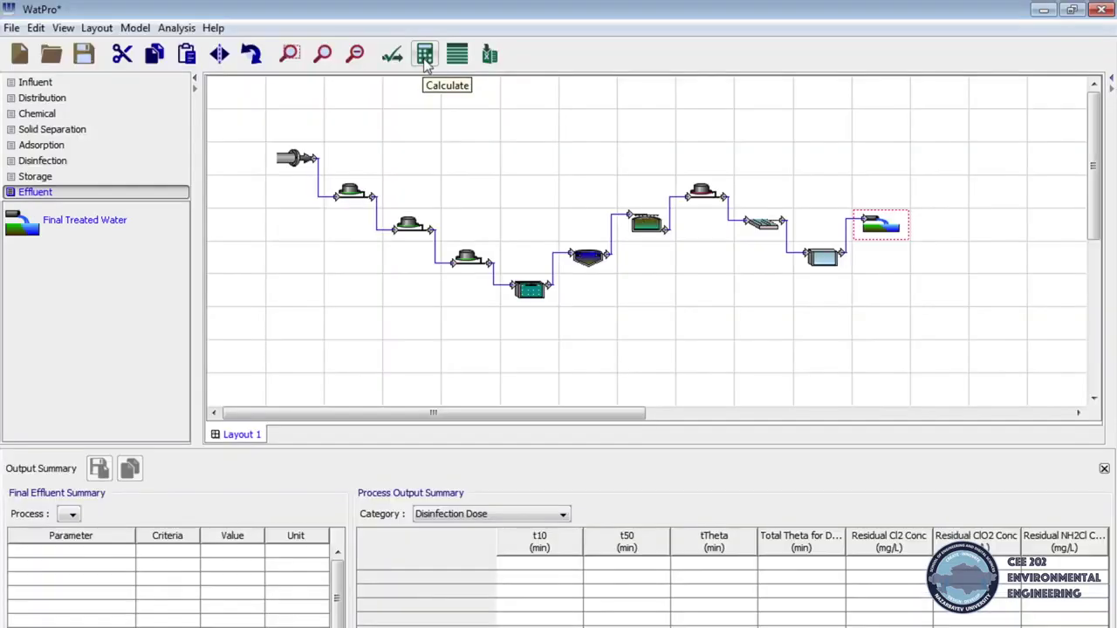
Run the calculation and scroll the Final Effluent Summary, confirming chlorine dioxide at 0.796075 mg/L
left_click(458, 196)
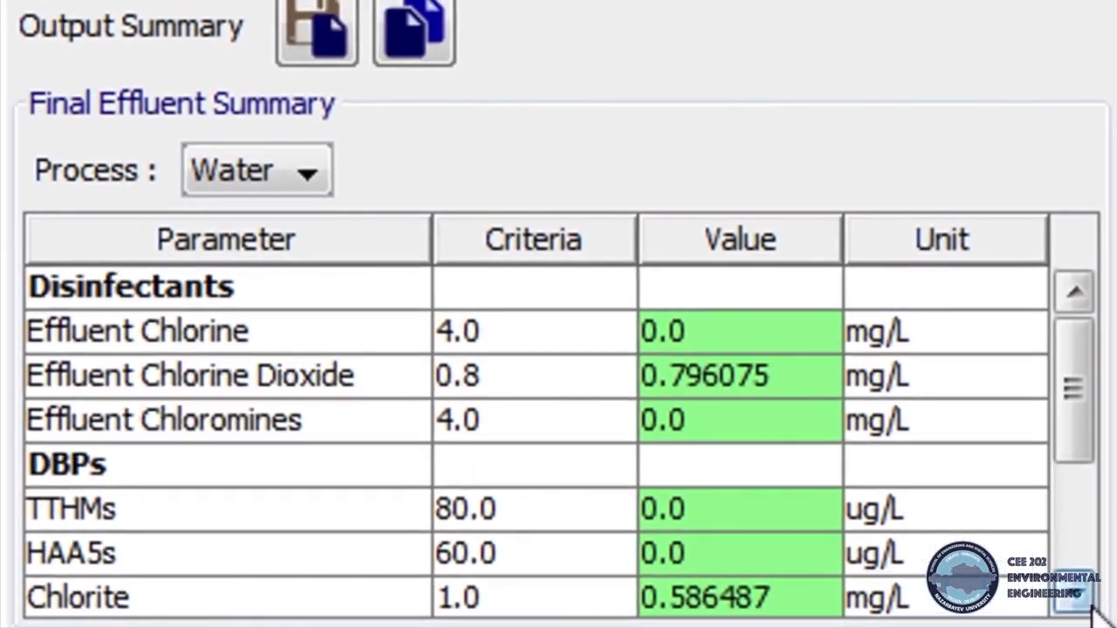
left_click(1089, 604)
left_click(1089, 604)
left_click(1089, 604)
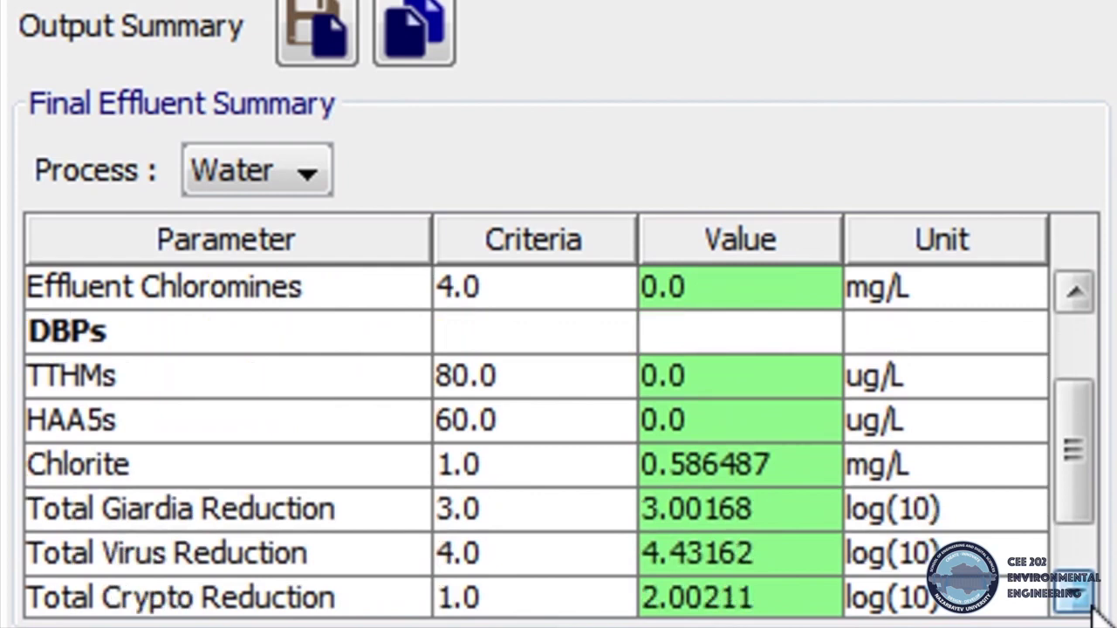
left_click(1089, 603)
left_click(1090, 604)
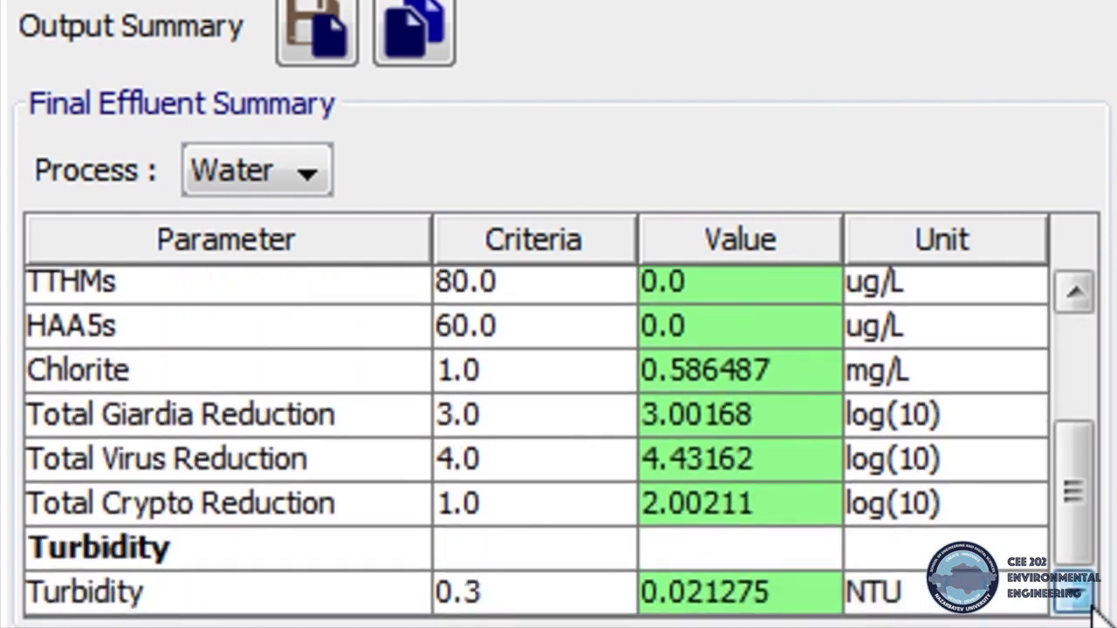
left_click(1076, 295)
left_click(1075, 295)
left_click(1075, 295)
left_click(1075, 295)
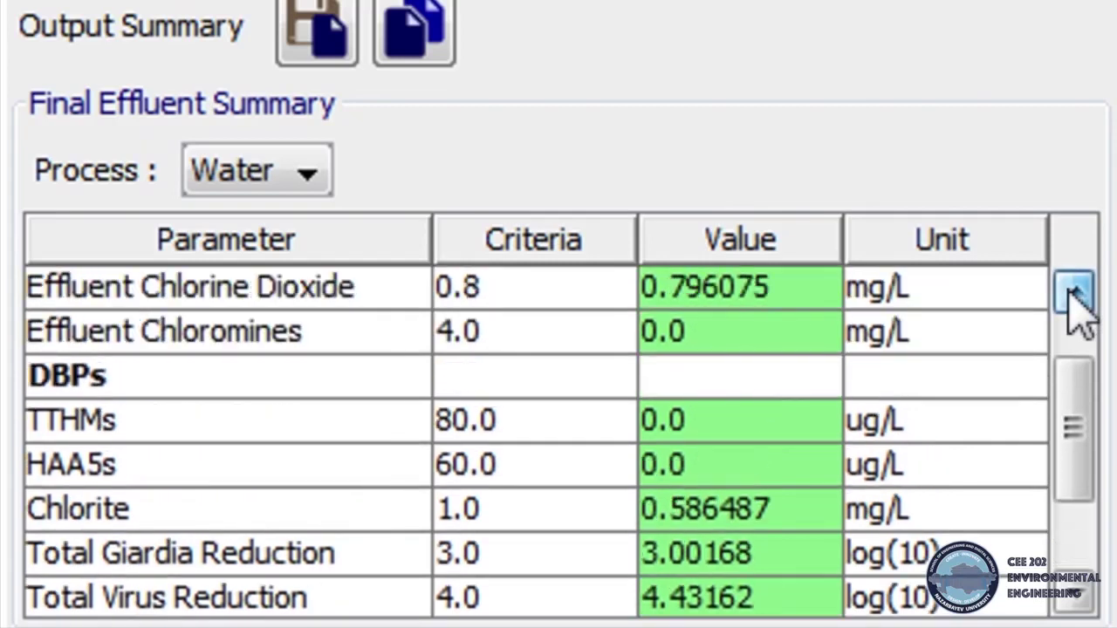
left_click(1075, 295)
left_click(1075, 295)
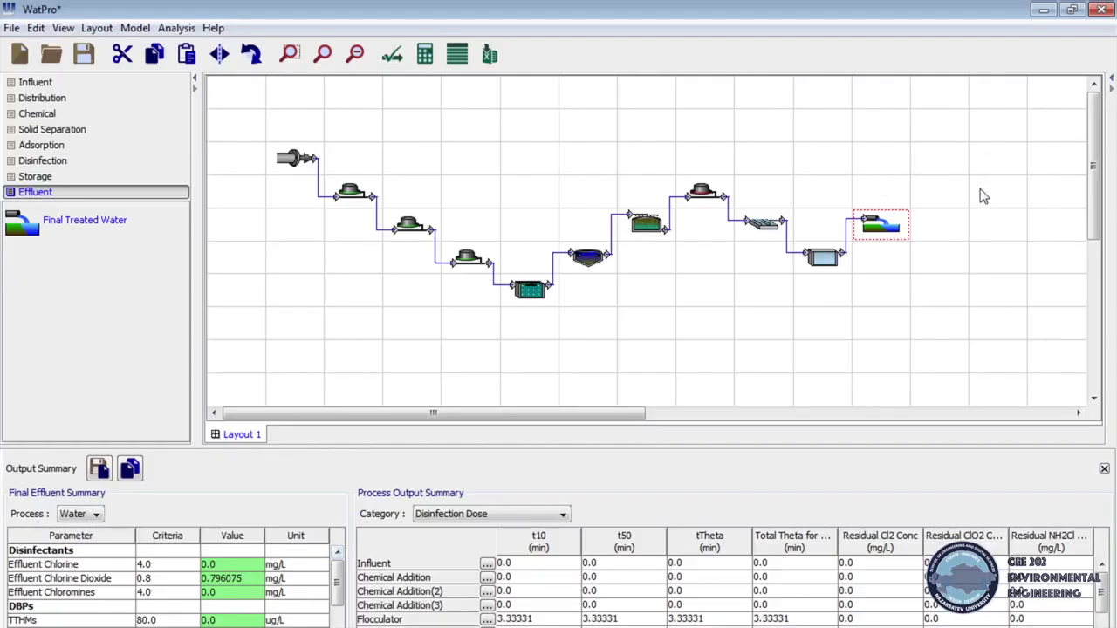
right_click(895, 226)
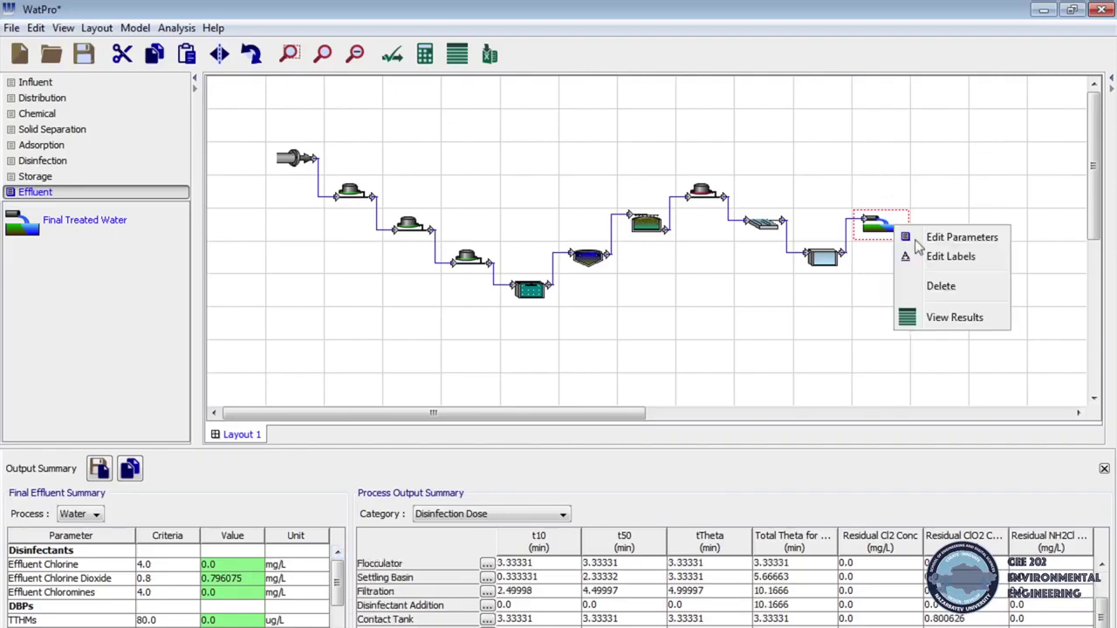
left_click(913, 321)
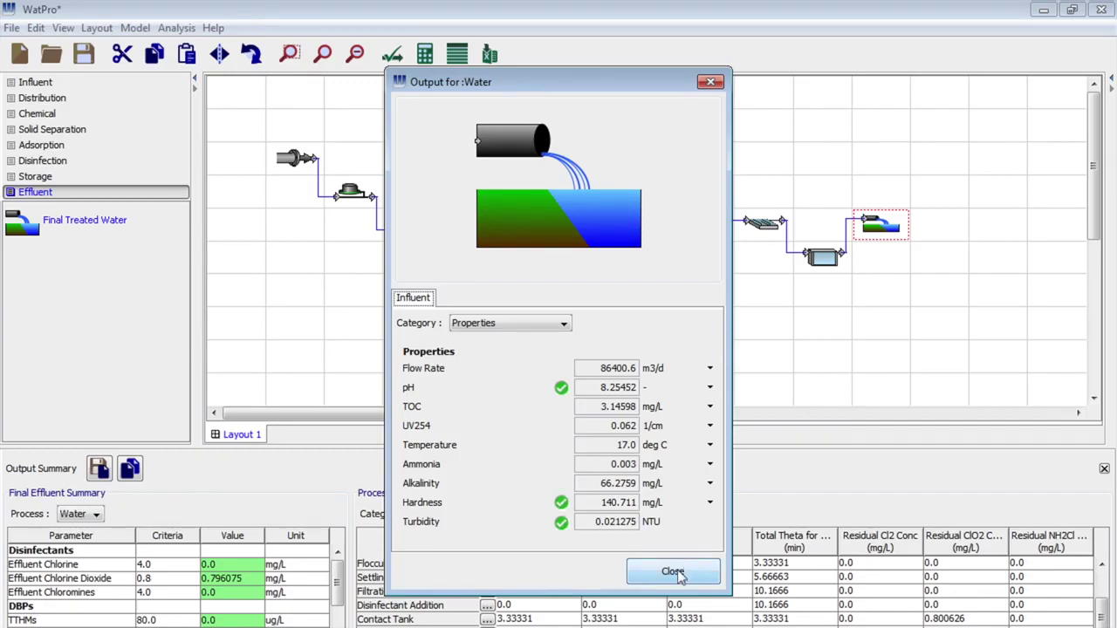
left_click(673, 572)
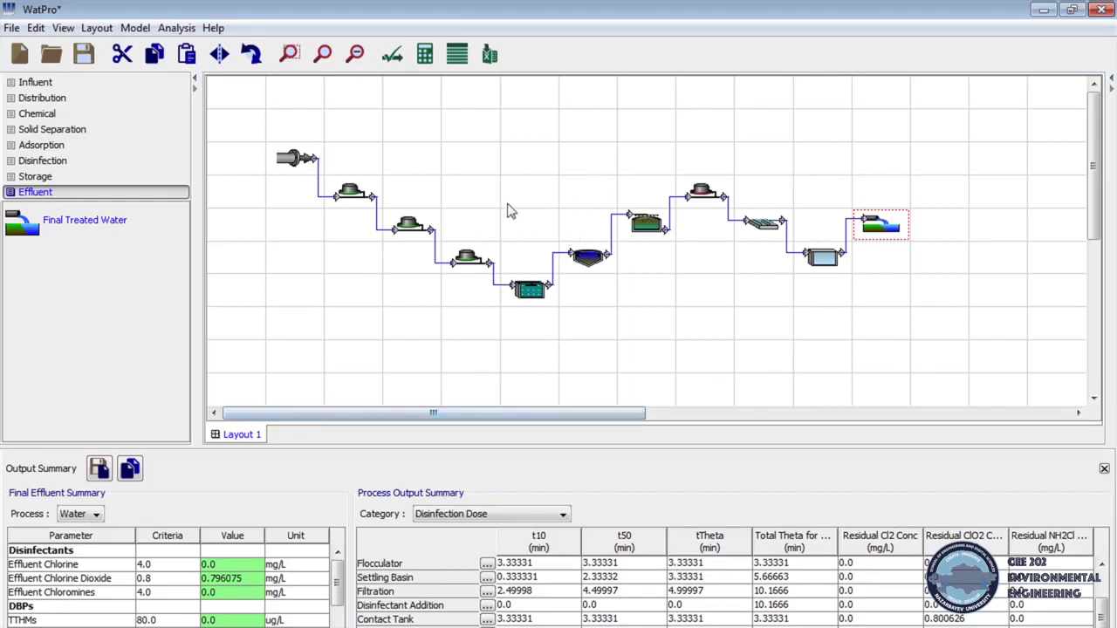
Edit the first chemical addition's lime dosage, recalculate, and check the treated water results
left_click(368, 191)
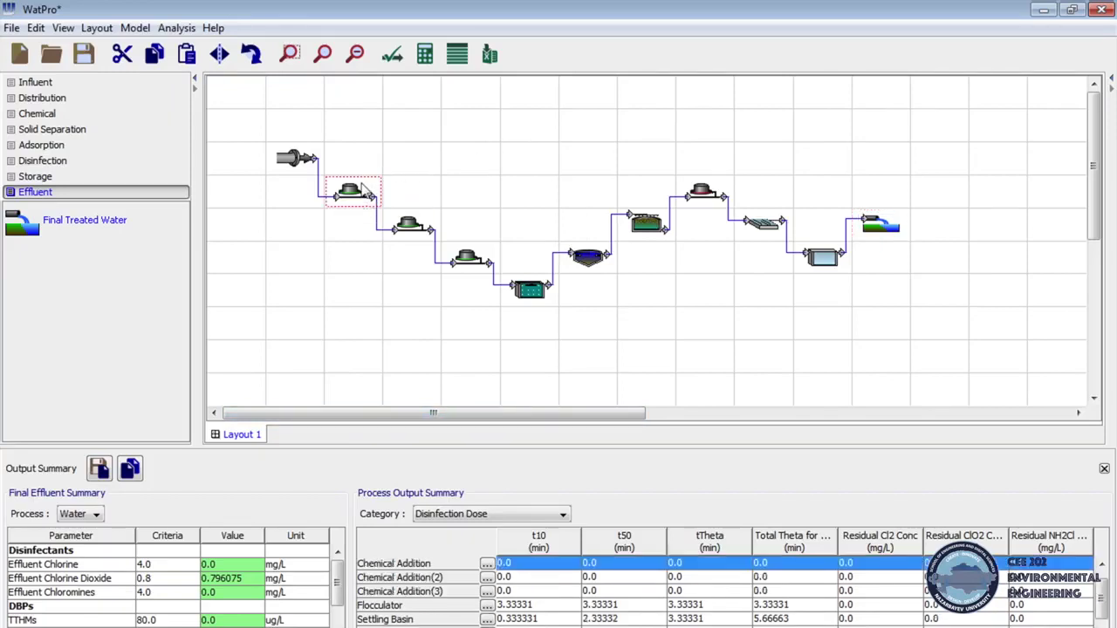
right_click(361, 184)
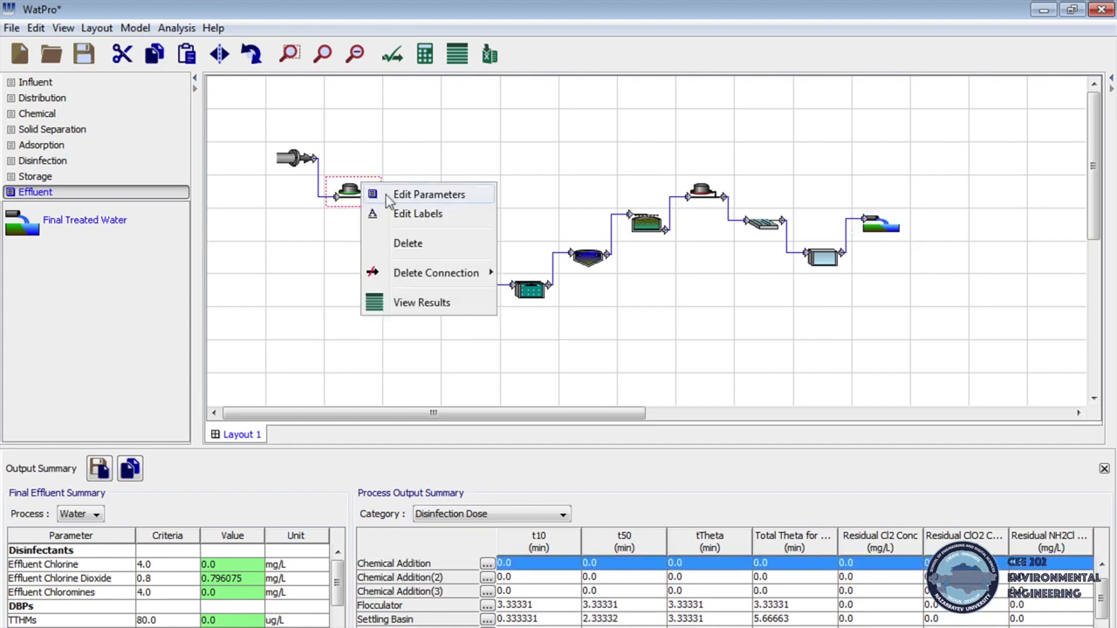
left_click(389, 195)
double_click(639, 339)
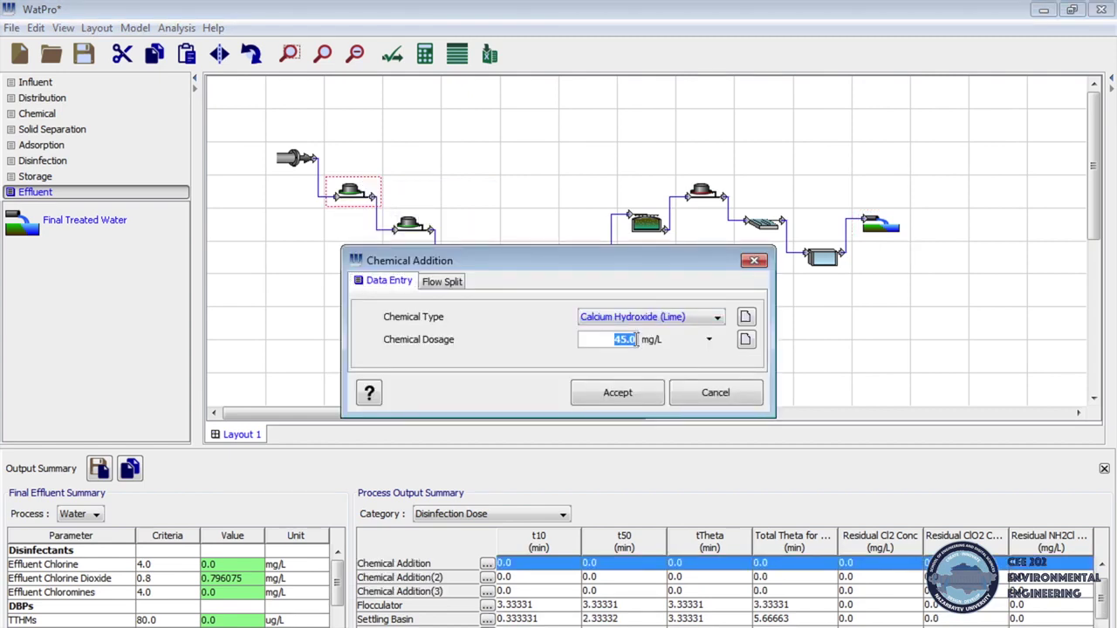
left_click(636, 390)
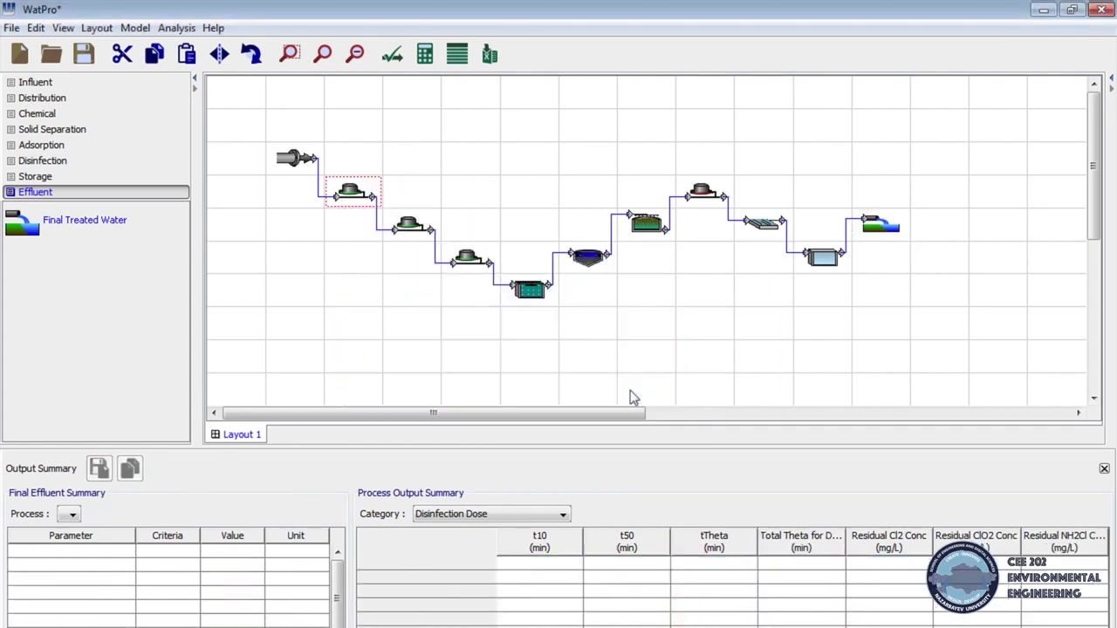
left_click(424, 55)
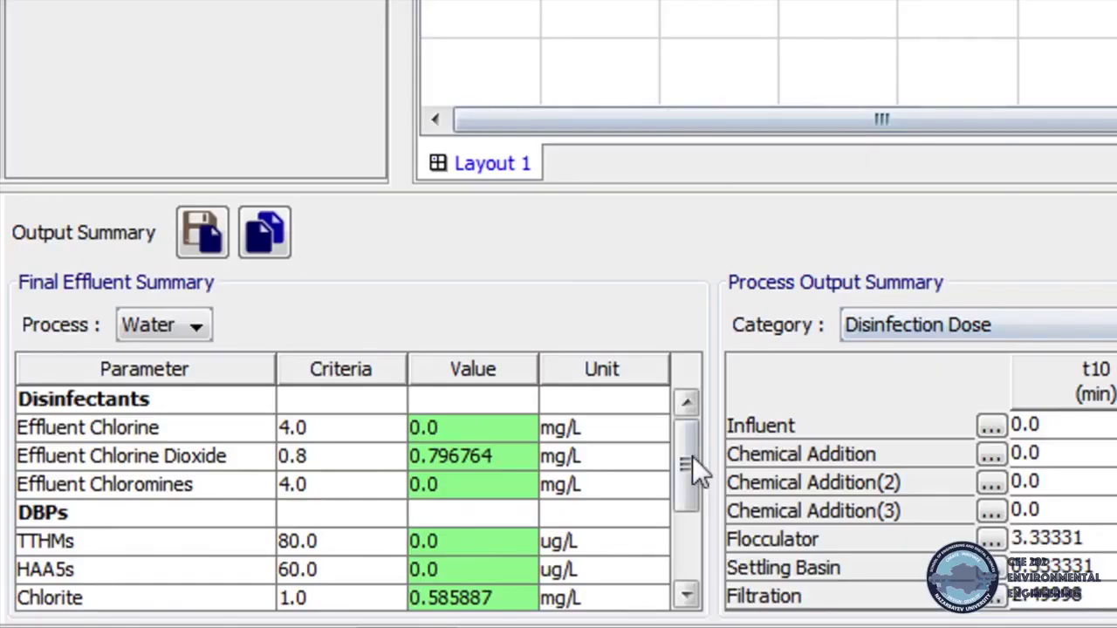
left_click_drag(692, 456, 691, 561)
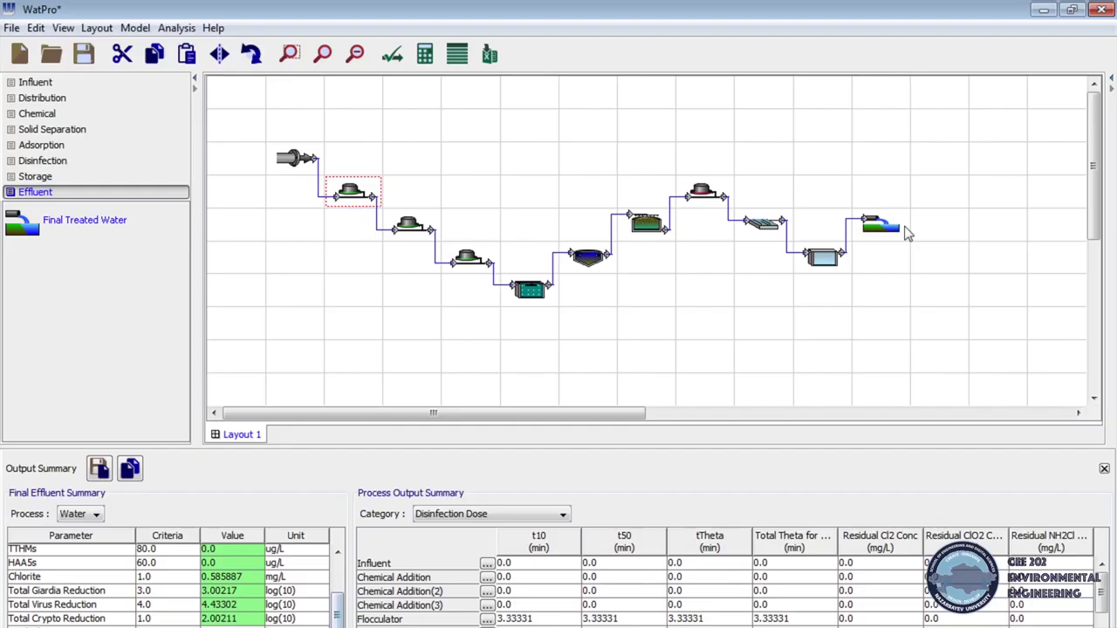
right_click(885, 234)
right_click(886, 224)
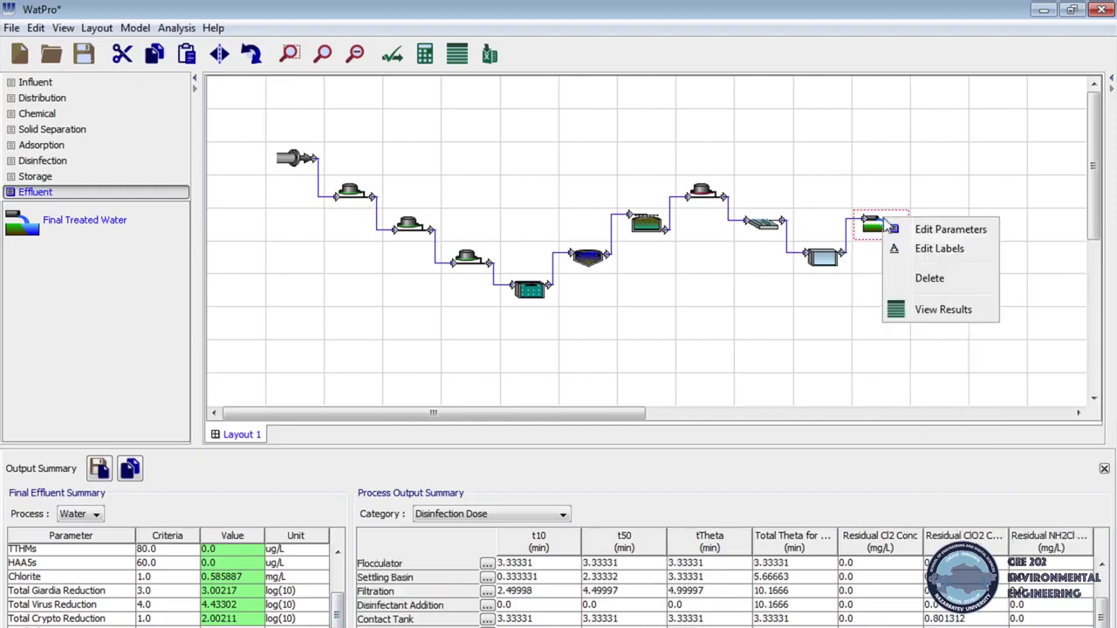
left_click(930, 316)
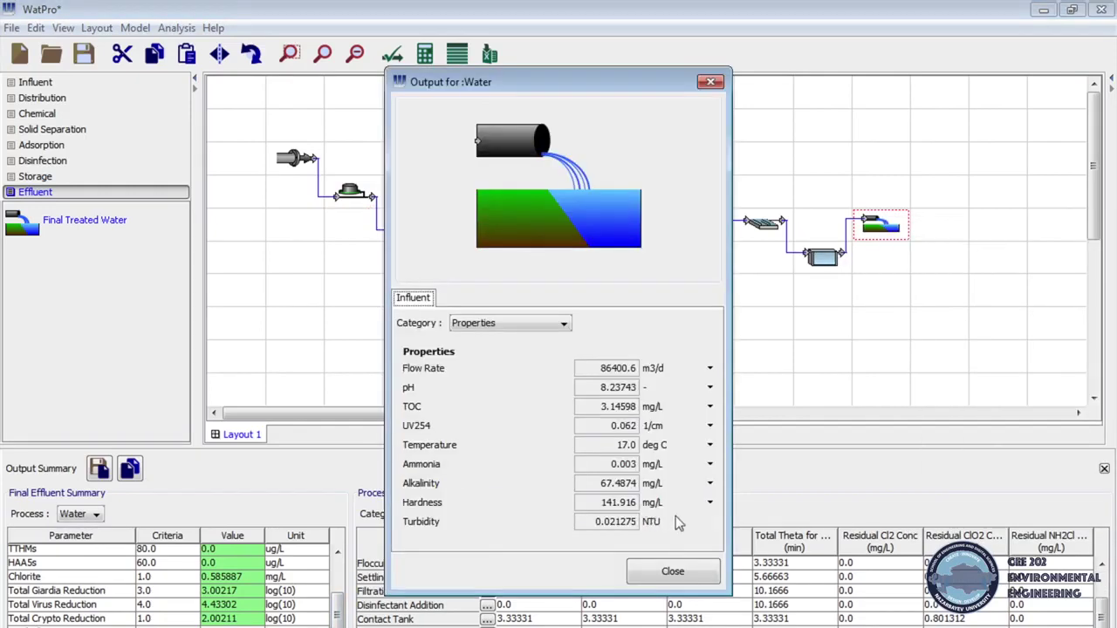
left_click(685, 573)
Enter 4.0 as the lime dosage, recalculate, and review the treated water results
right_click(354, 193)
left_click(375, 204)
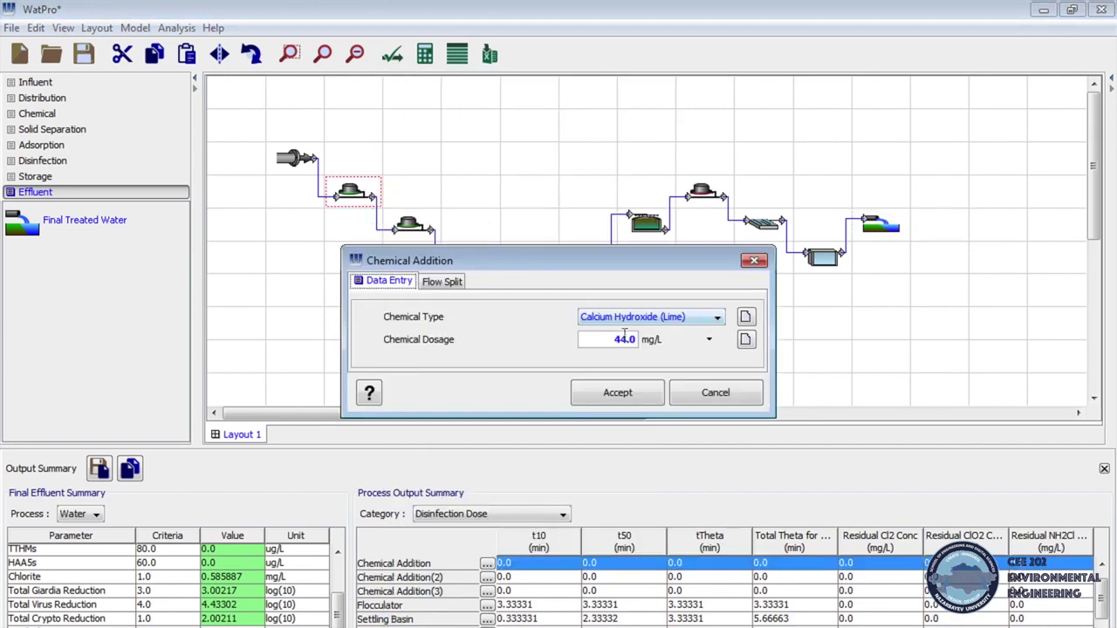
double_click(624, 339)
type("4.0")
left_click(638, 393)
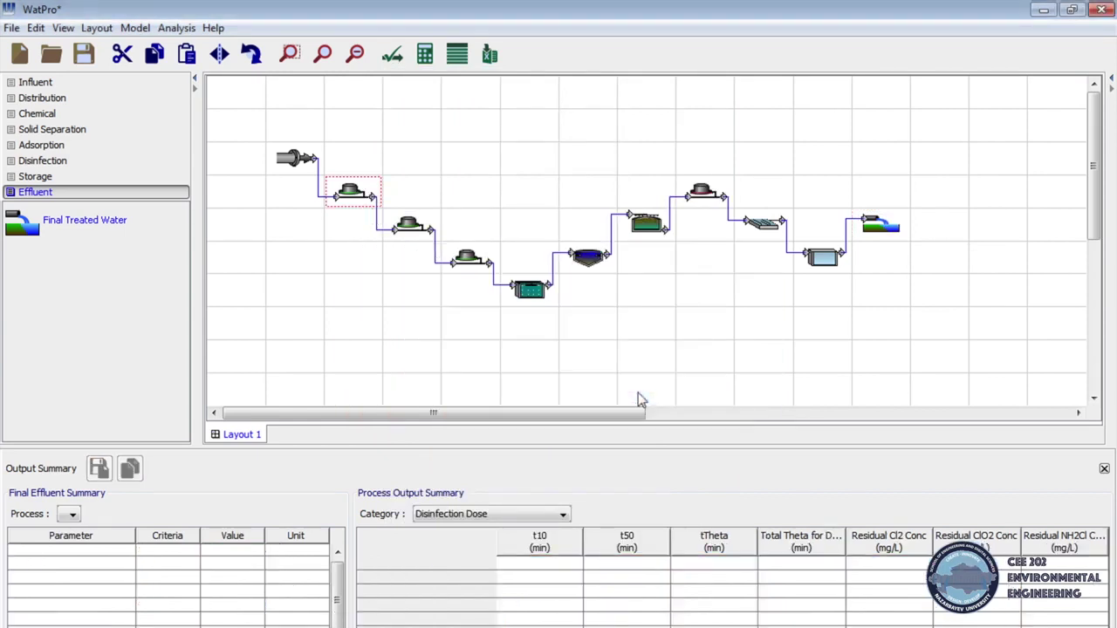
left_click(425, 54)
right_click(897, 227)
left_click(949, 317)
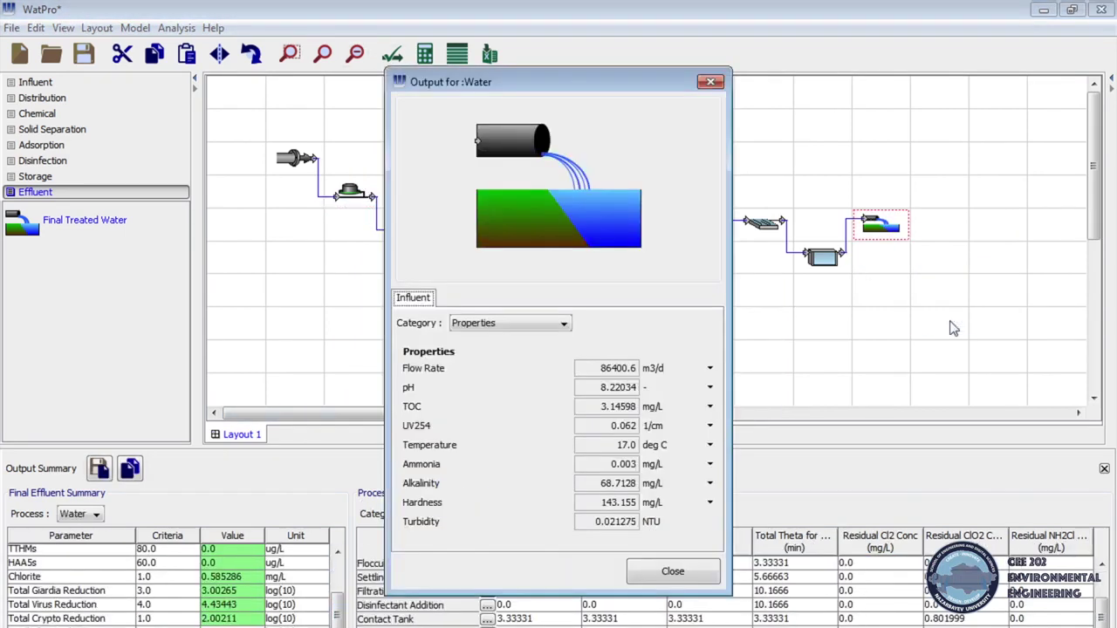
left_click(672, 571)
Set the lime dosage to 42.0 mg/L and review the treated water results
right_click(353, 192)
left_click(384, 203)
double_click(624, 341)
type("42.0")
left_click(635, 394)
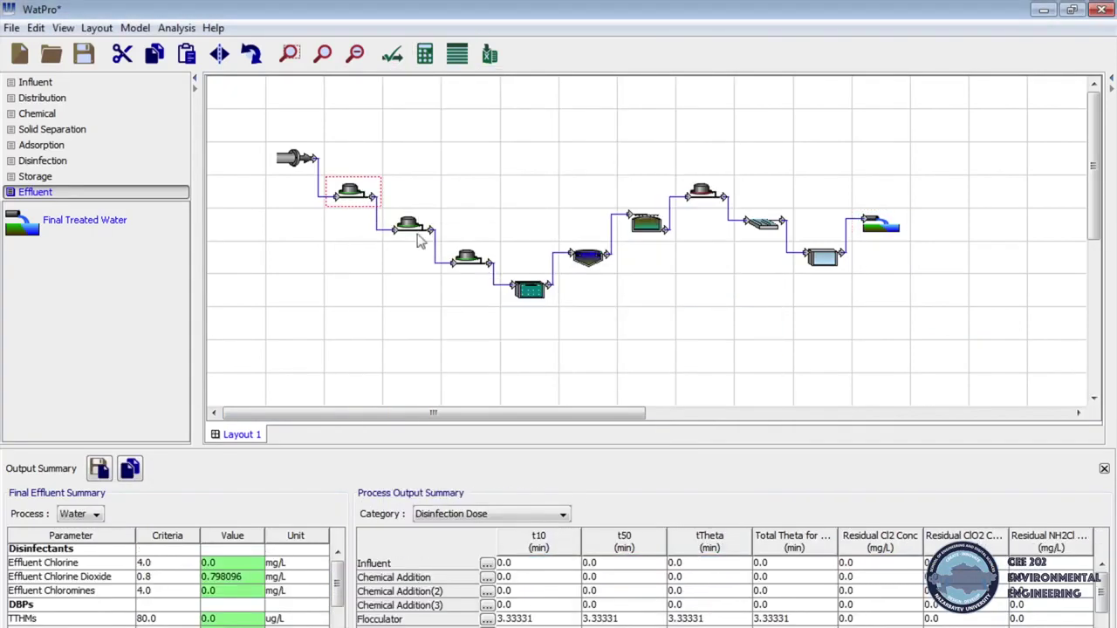
right_click(886, 223)
left_click(938, 316)
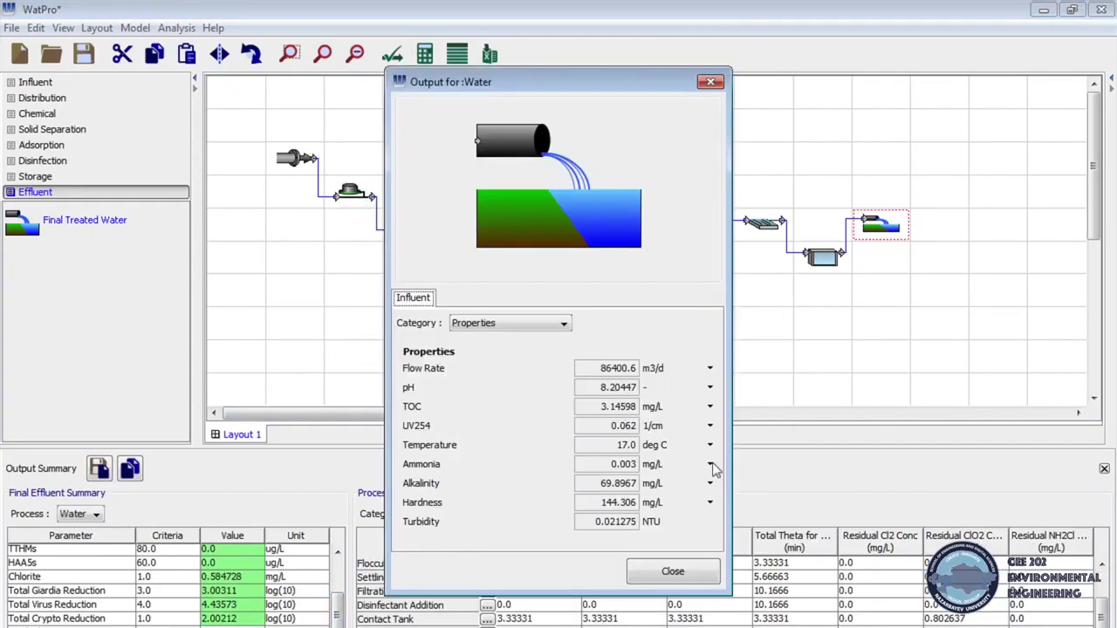
left_click(672, 571)
Reapply the reduced lime dosage twice, reviewing the treated water results after each
right_click(353, 194)
left_click(389, 202)
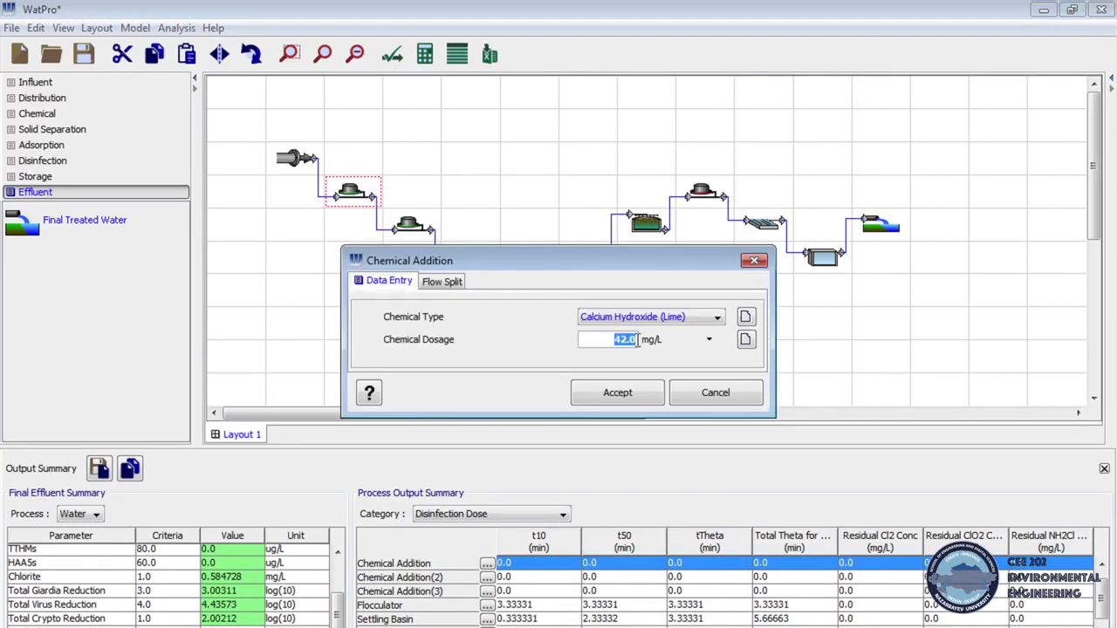
left_click(635, 395)
right_click(881, 225)
left_click(939, 316)
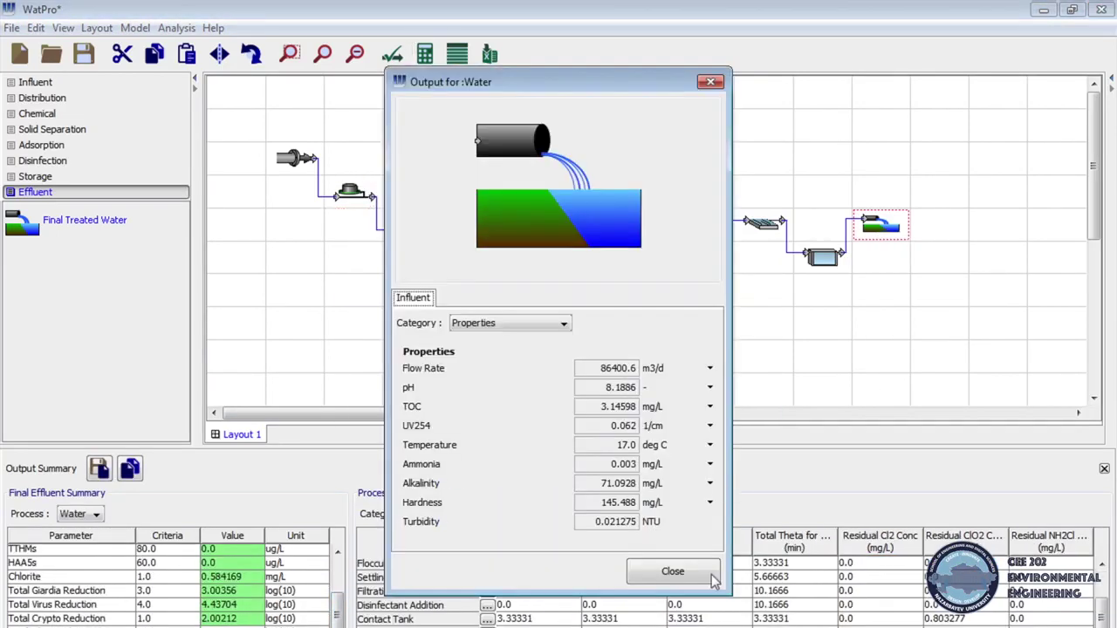
left_click(708, 578)
right_click(353, 194)
left_click(388, 202)
left_click(635, 394)
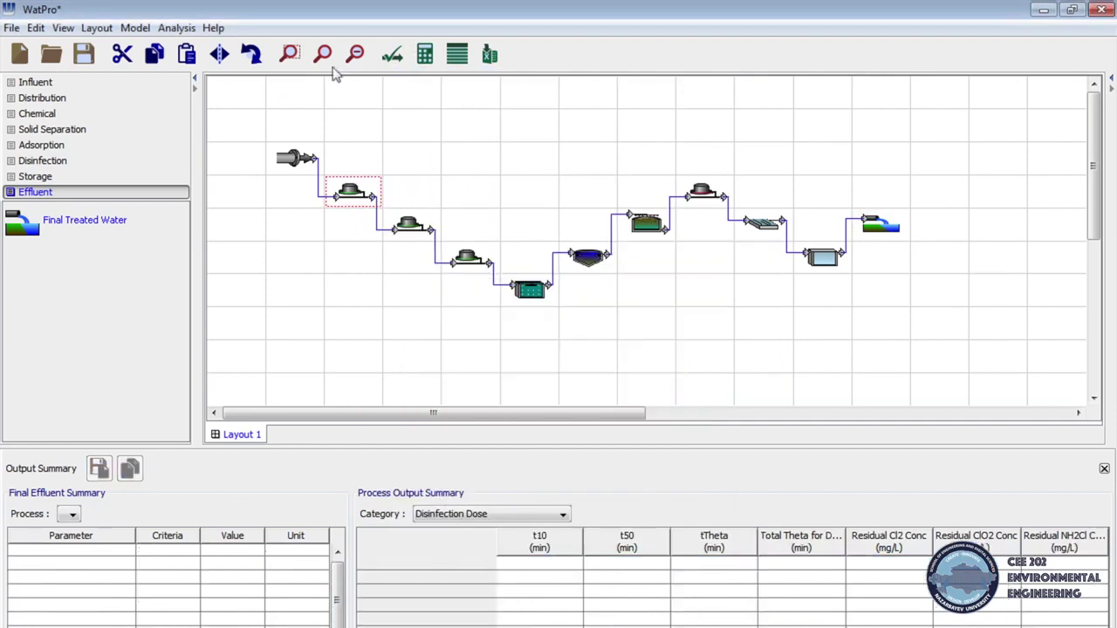
right_click(890, 223)
left_click(934, 317)
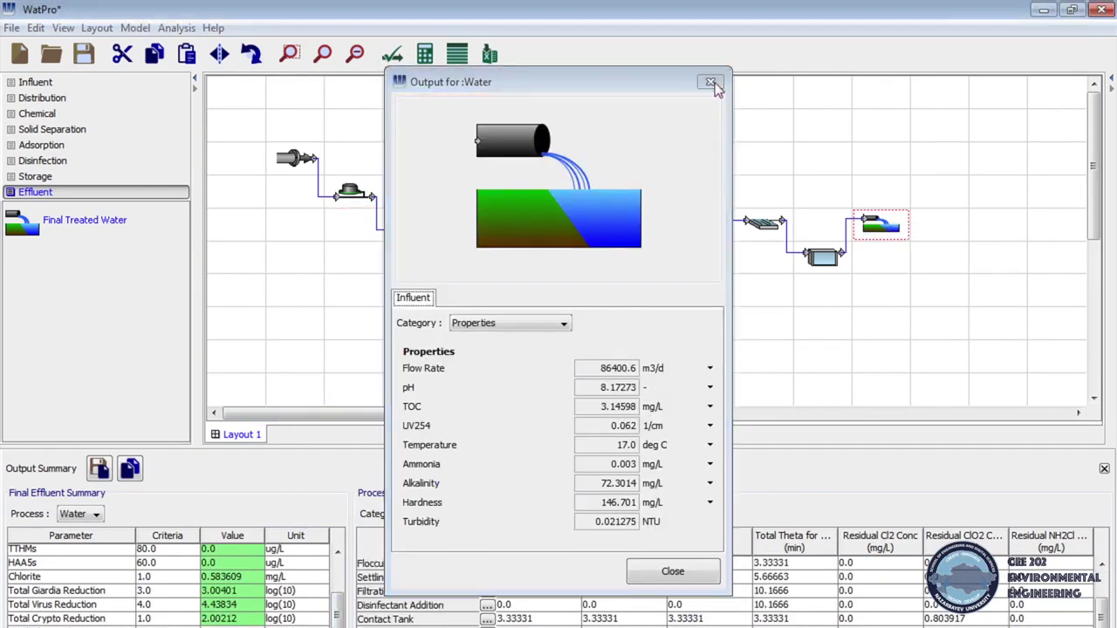
left_click(712, 82)
left_click(414, 227)
Set the soda ash dosage at Chemical Addition(2) to 38.0 mg/L and check the treated water results
left_click(350, 195)
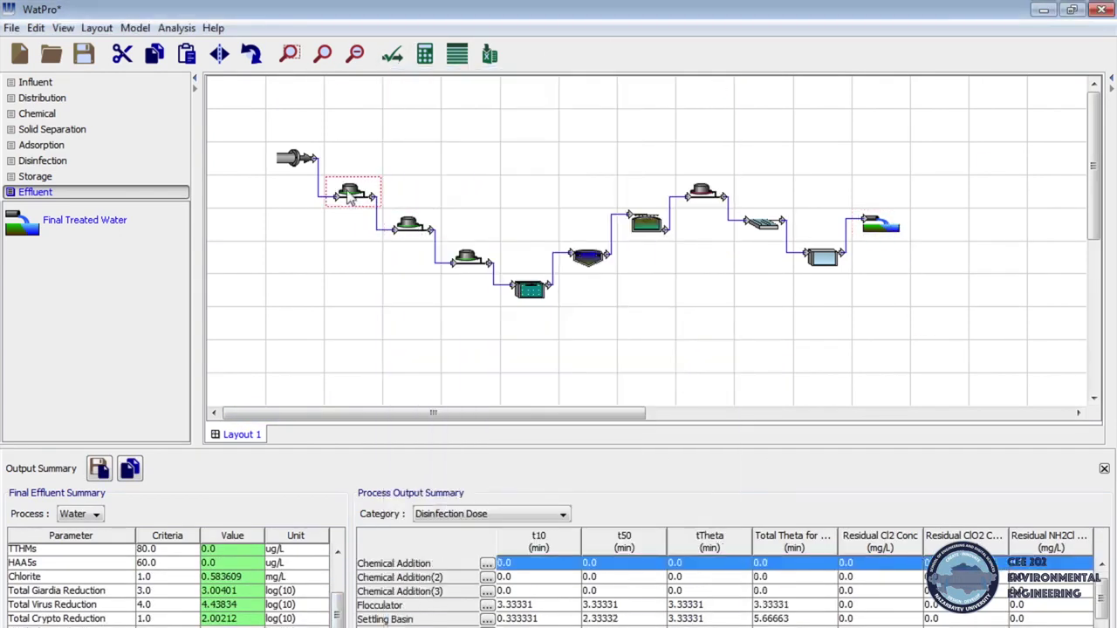
left_click(409, 225)
right_click(408, 225)
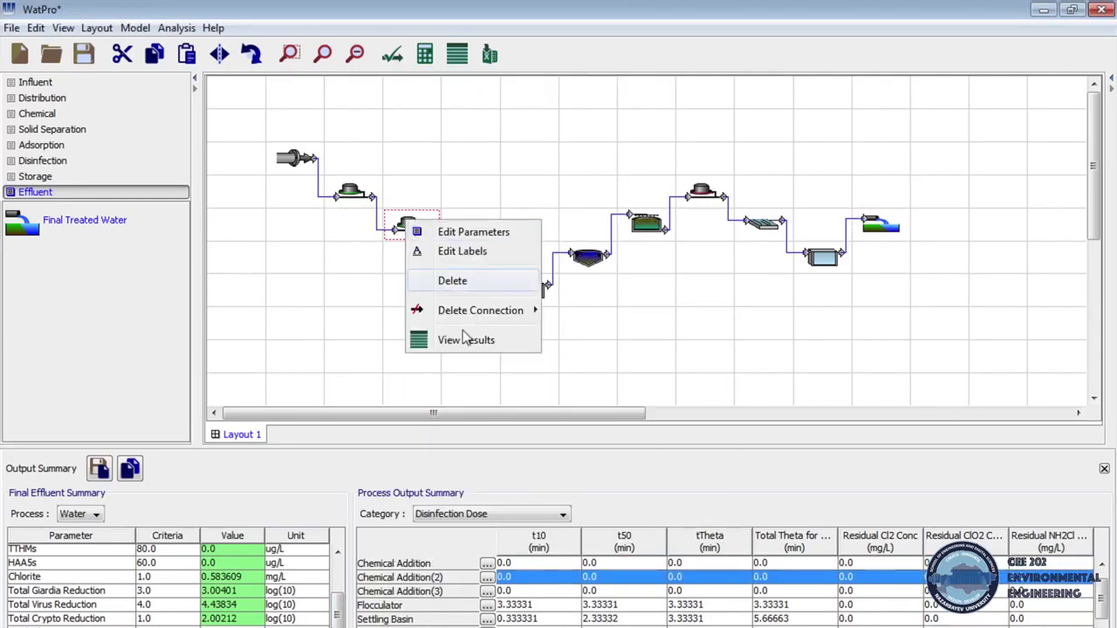
left_click(428, 230)
double_click(625, 340)
type("38.0")
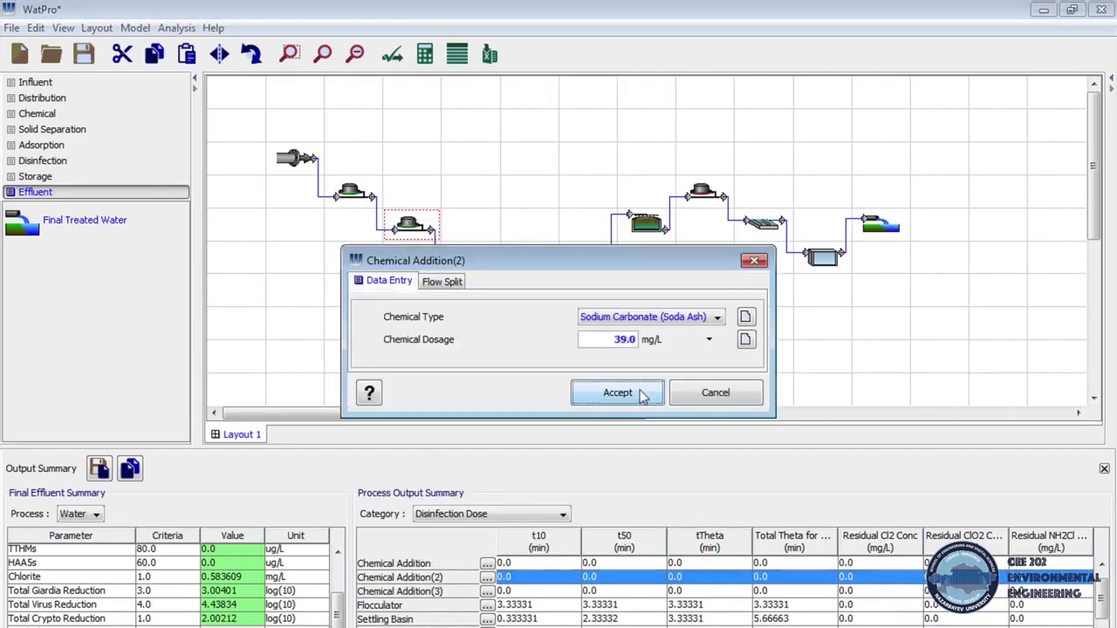
left_click(615, 393)
right_click(906, 230)
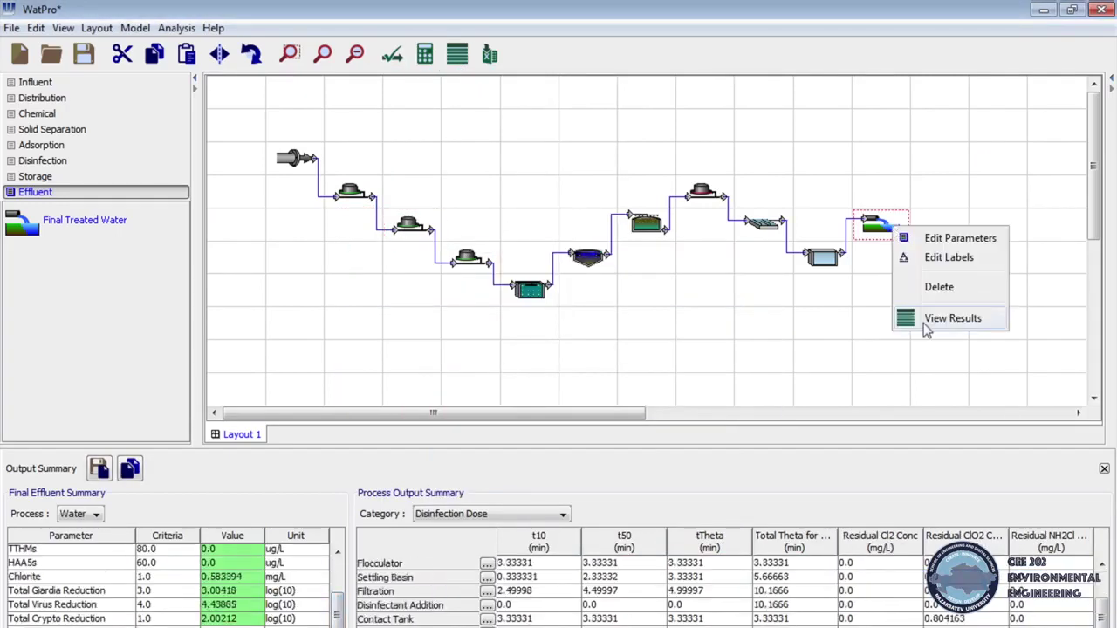
left_click(922, 325)
left_click(711, 81)
Reapply 38.0 mg/L soda ash, recalculate, and confirm chlorine dioxide is 0.799827 mg/L
right_click(419, 234)
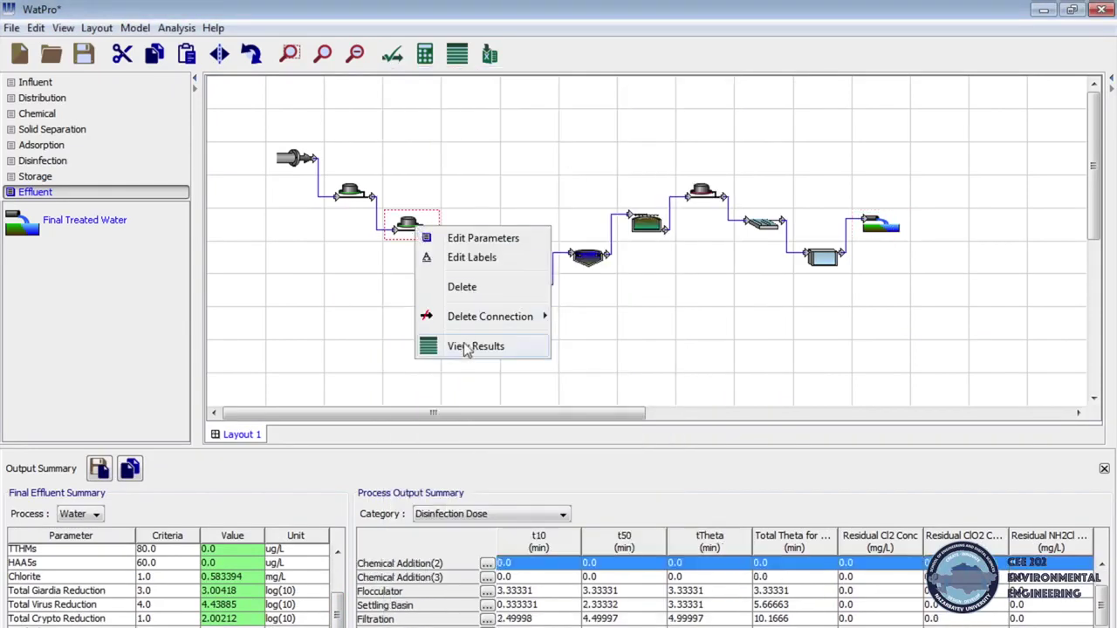
left_click(441, 245)
double_click(624, 339)
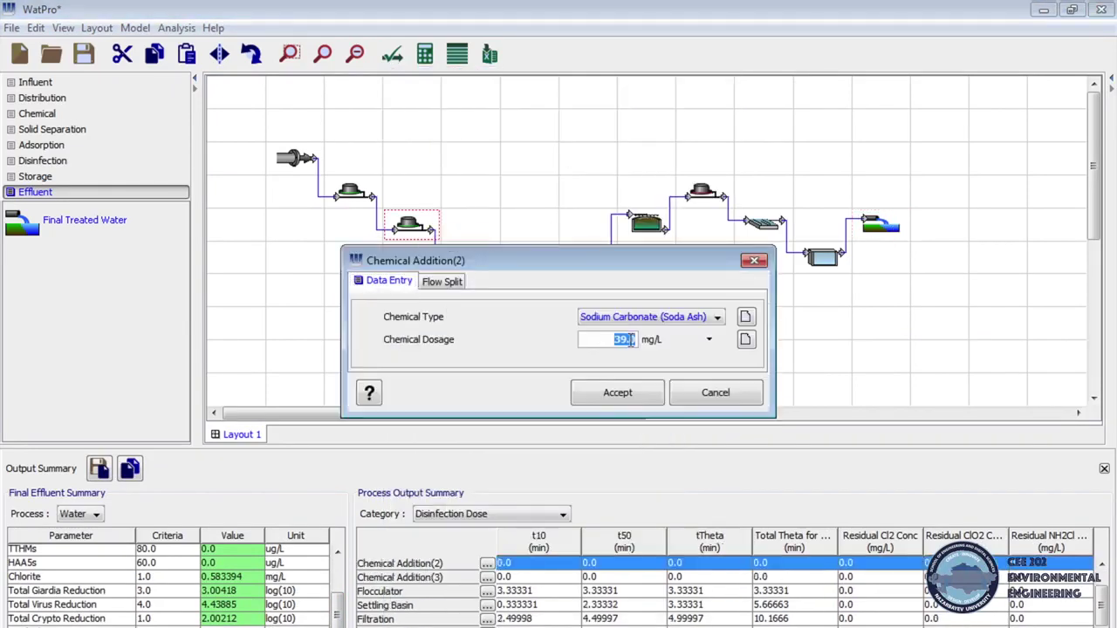
left_click(635, 393)
left_click(425, 54)
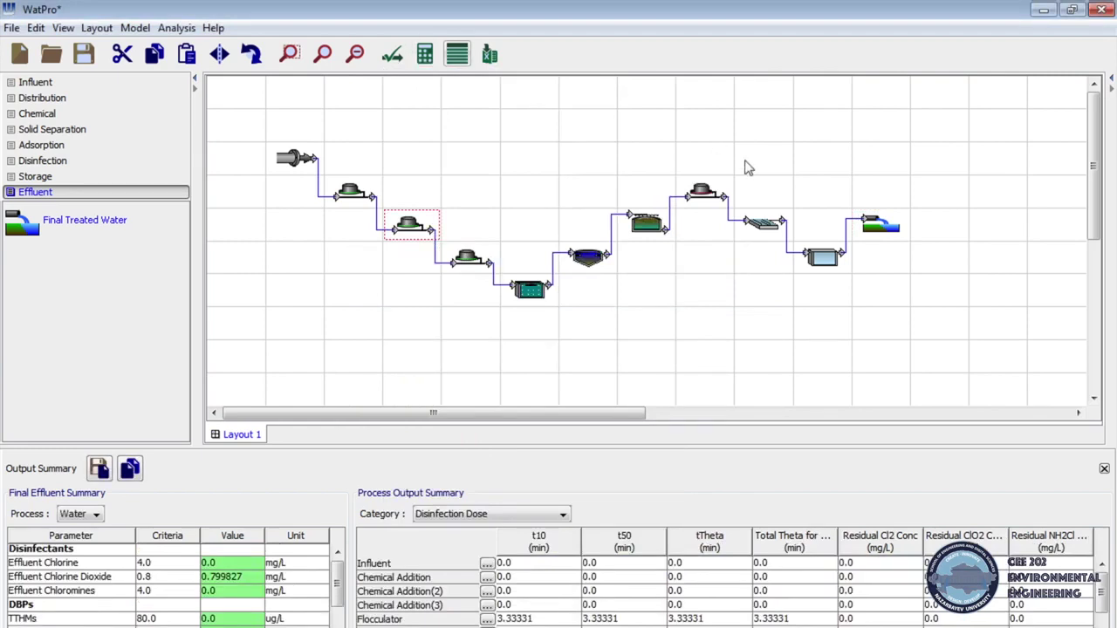
right_click(876, 223)
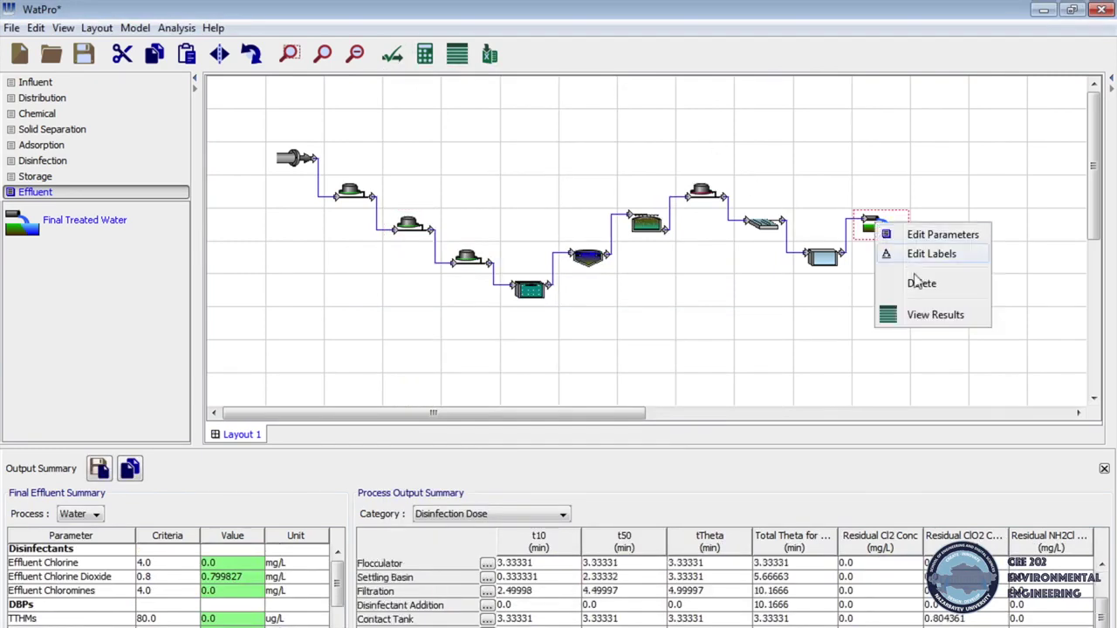
left_click(923, 316)
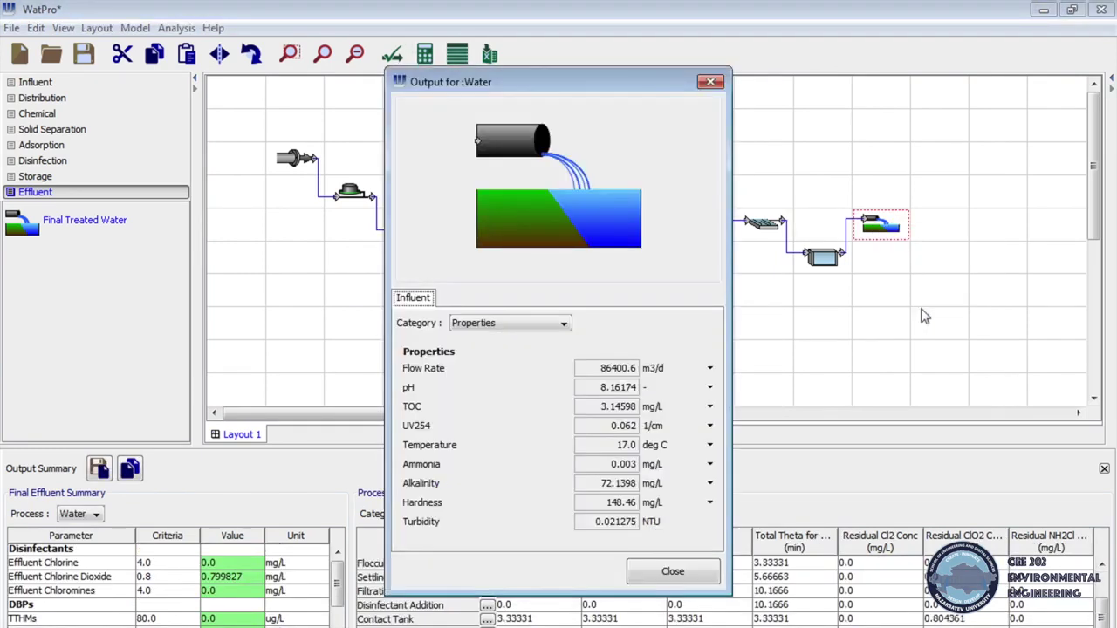
left_click(711, 82)
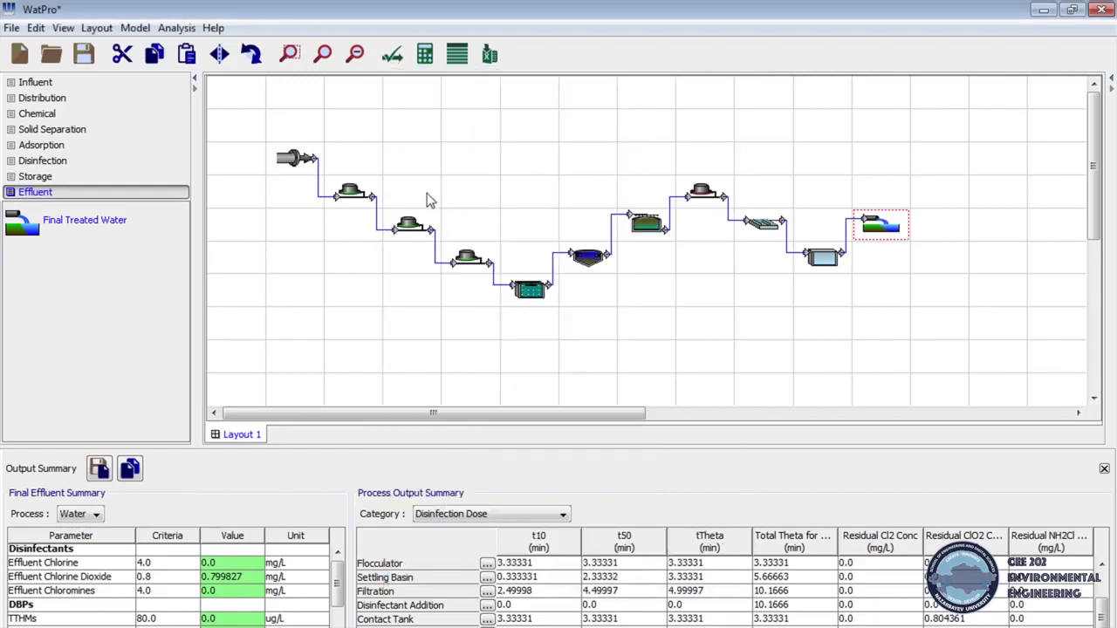
right_click(406, 230)
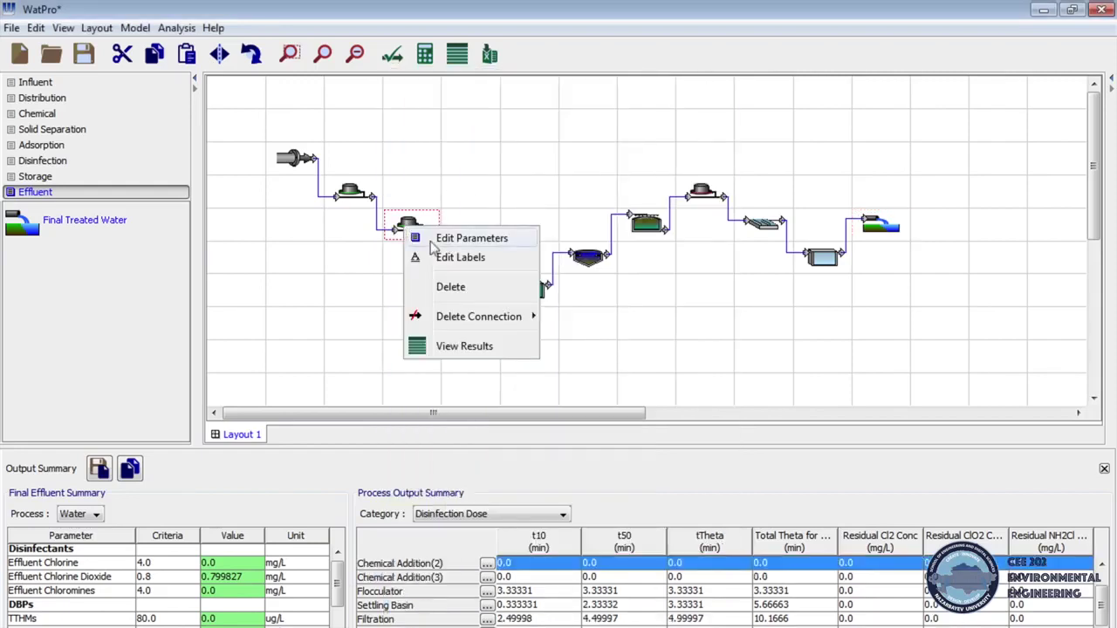
Lower the soda ash dosage to 37.0 mg/L and recalculate
left_click(462, 239)
double_click(624, 340)
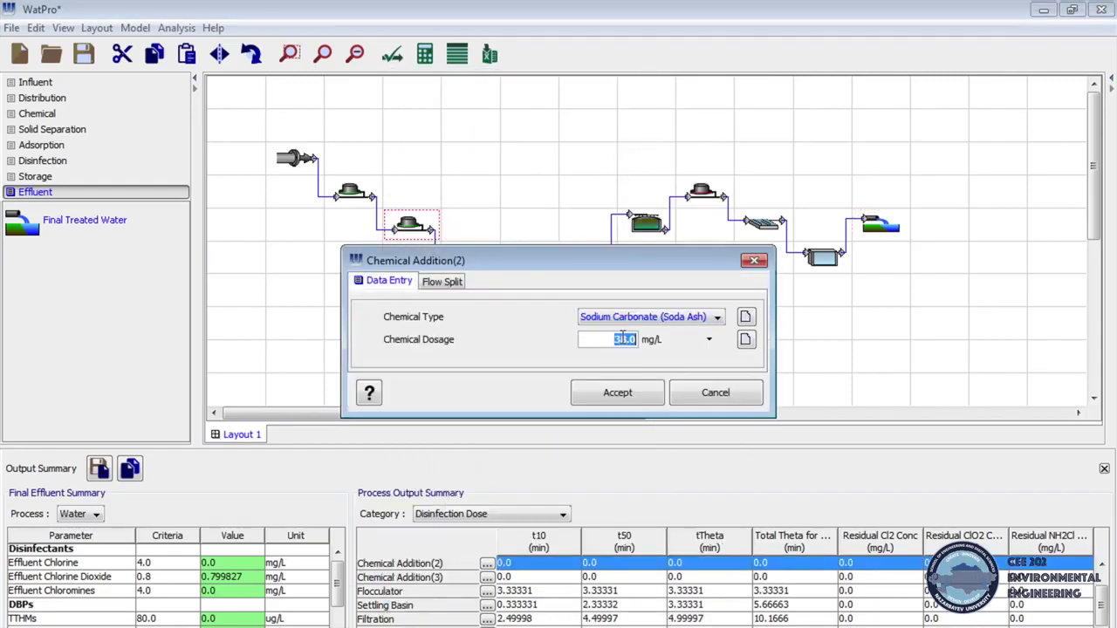
type("3")
left_click(617, 393)
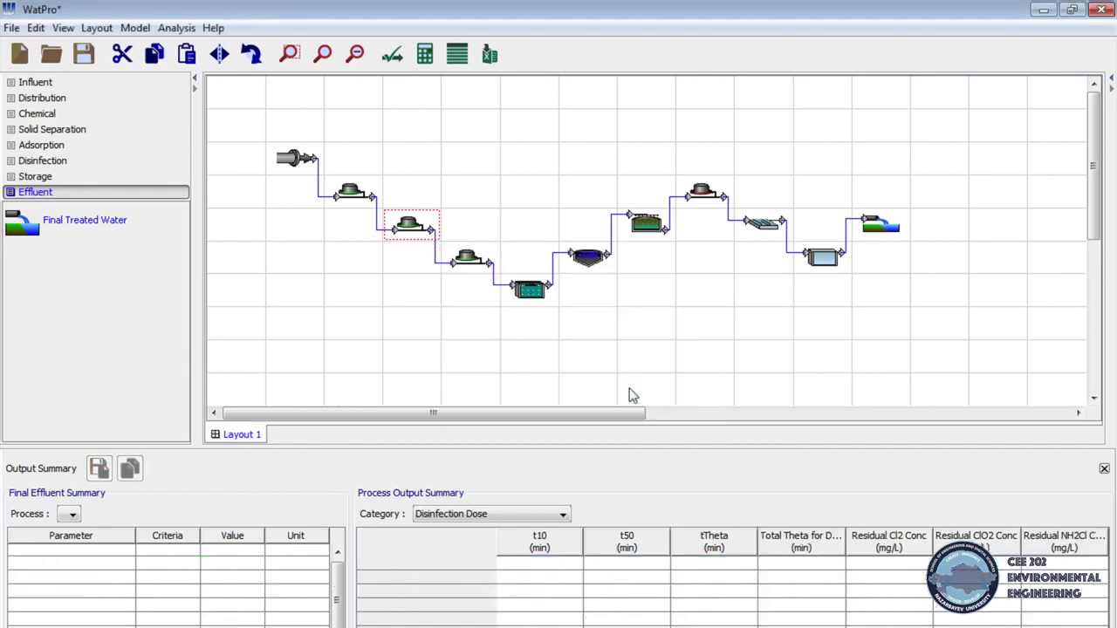
left_click(424, 55)
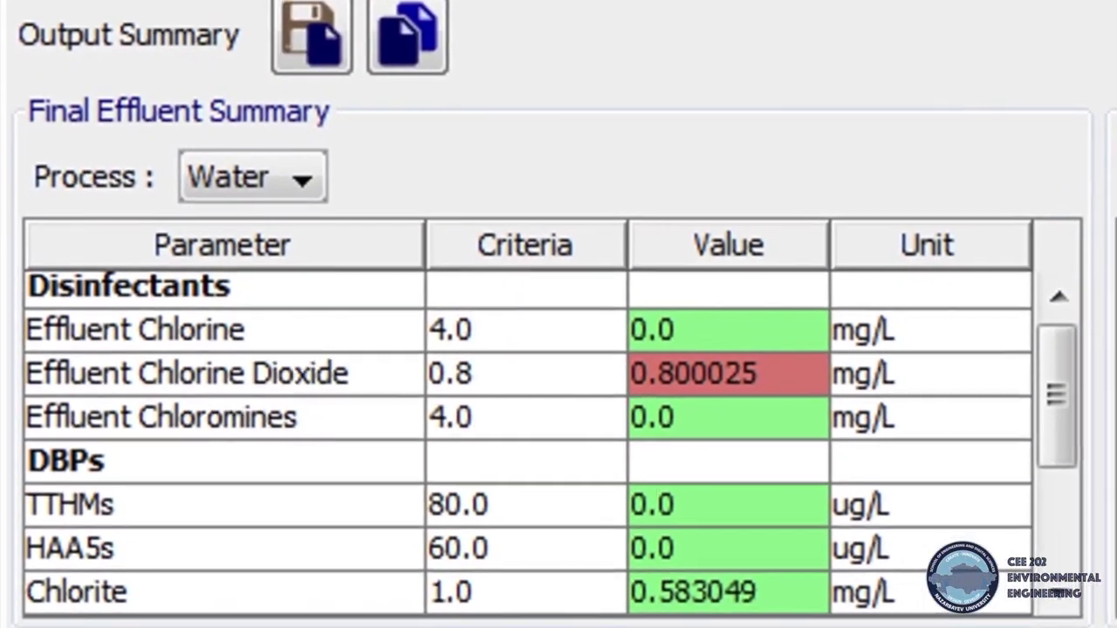
Change the soda ash dosage to 37.5 mg/L, recalculate, and check the treated water results
right_click(417, 225)
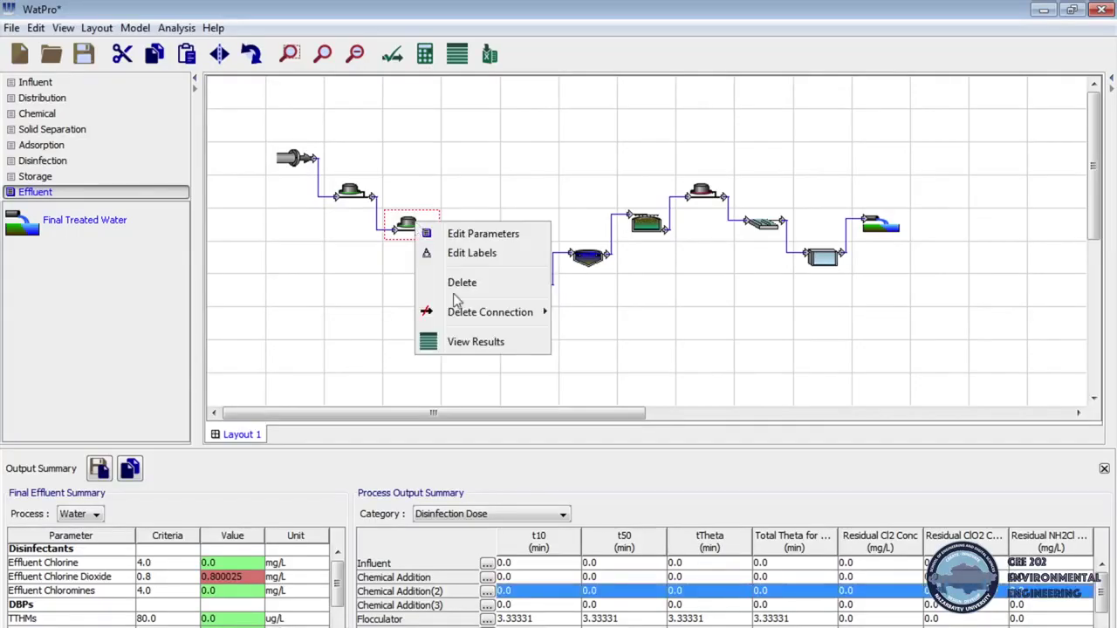
left_click(471, 234)
double_click(616, 338)
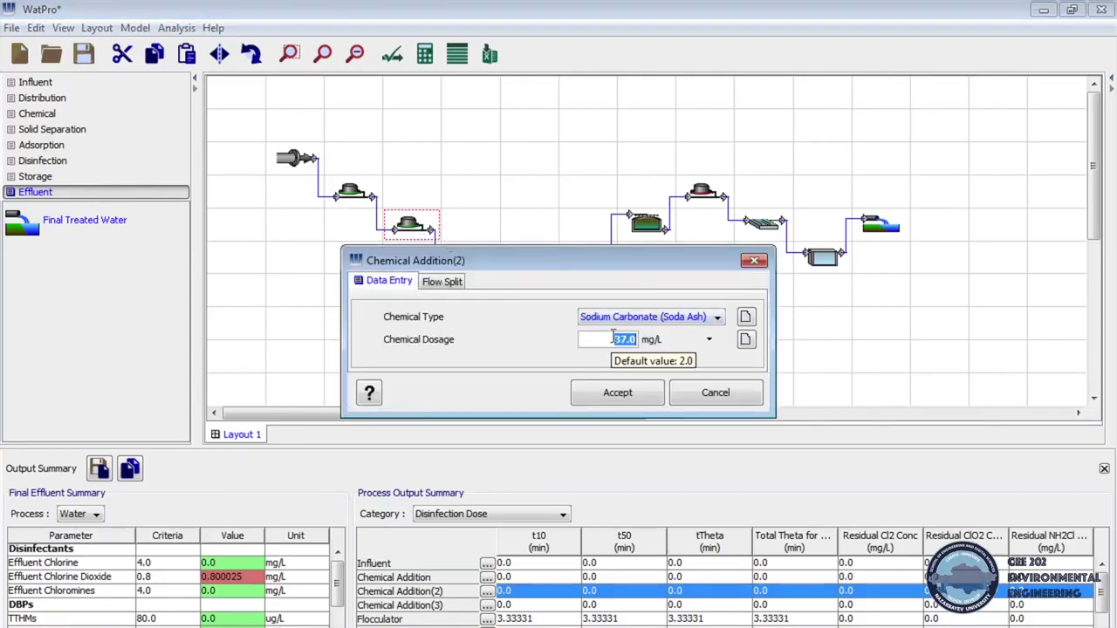
type("37.5")
left_click(617, 393)
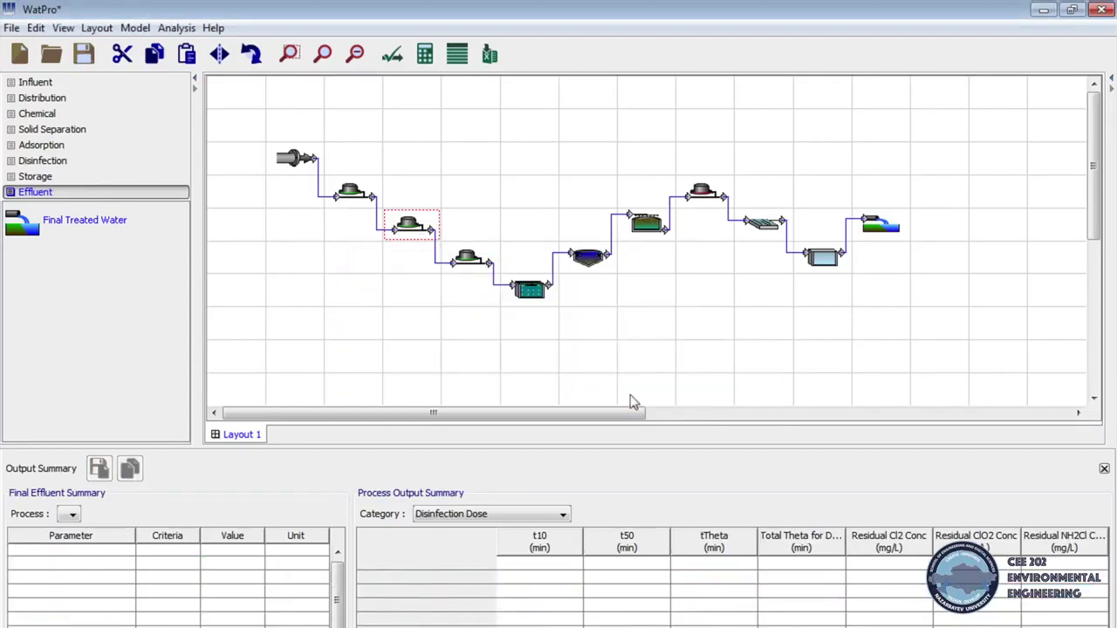
left_click(429, 55)
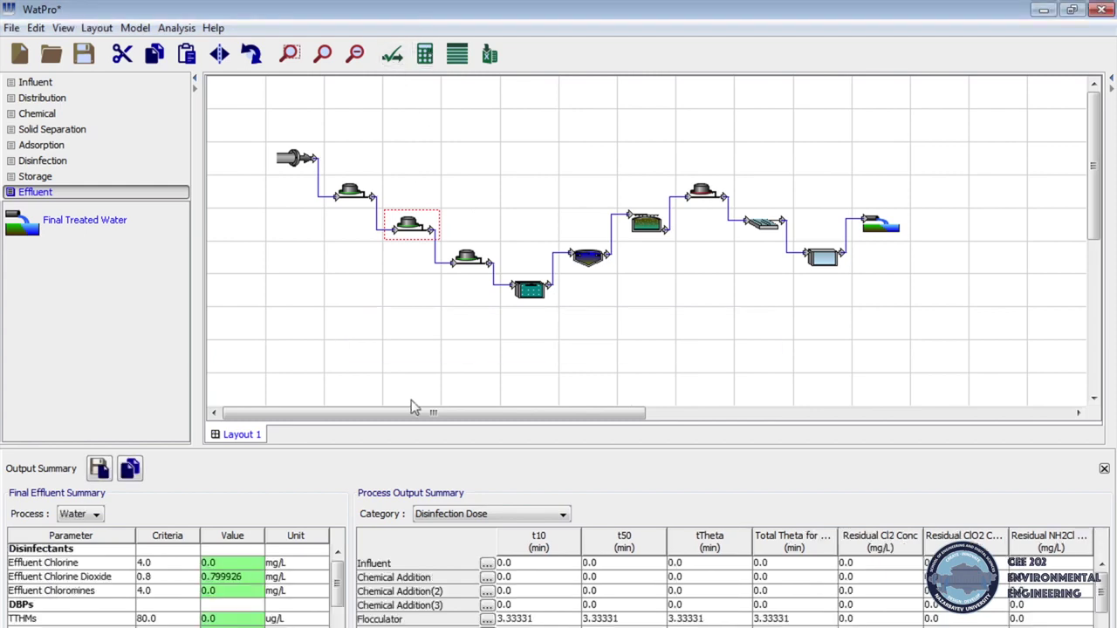
scroll(337, 598, "down", 3)
right_click(878, 226)
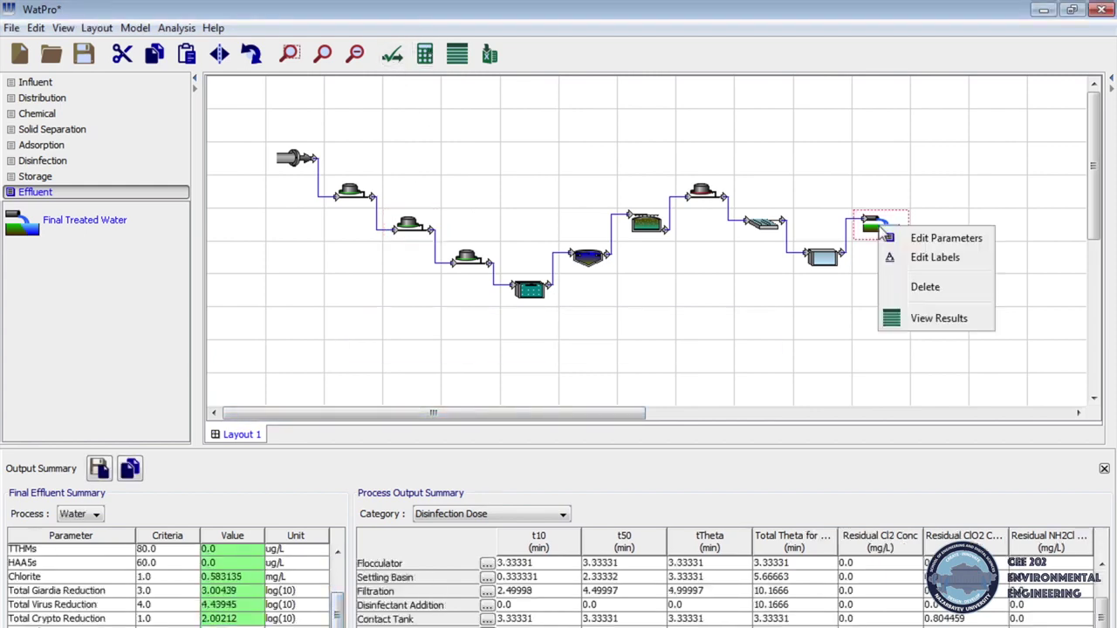
left_click(907, 329)
left_click(671, 571)
right_click(464, 257)
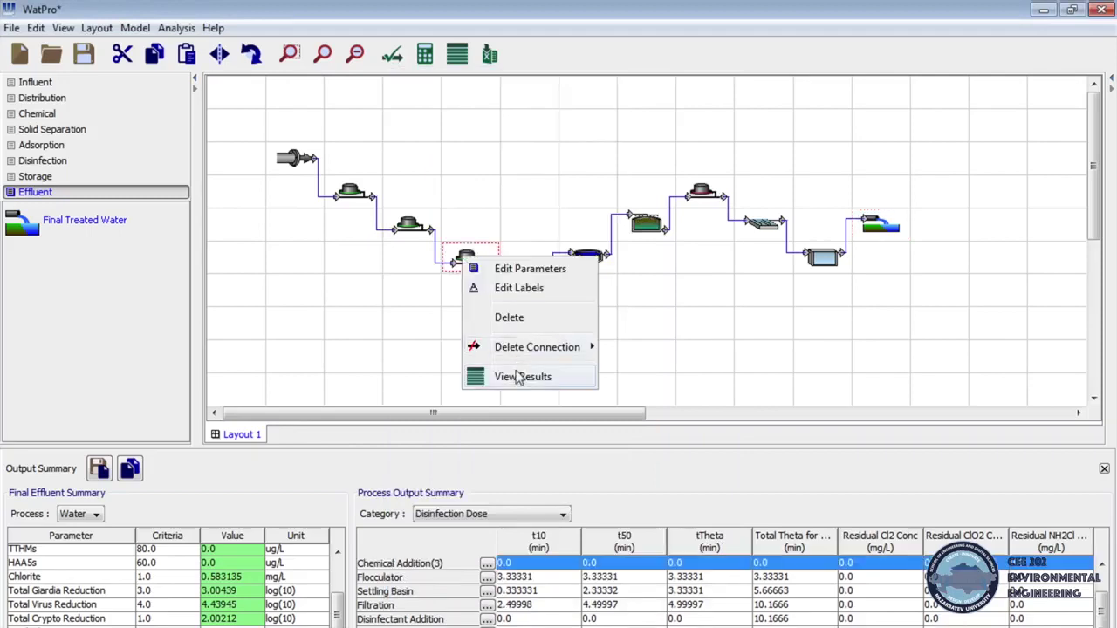
Lower the PACl dosage at Chemical Addition(3) and view the treated water results
left_click(503, 270)
double_click(628, 339)
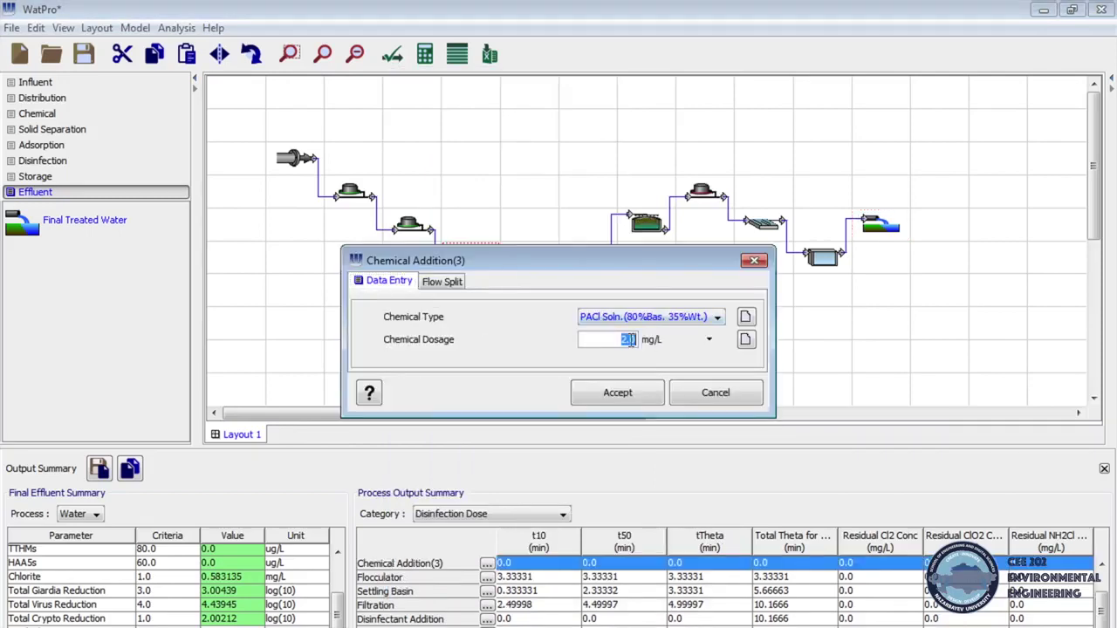
left_click(617, 393)
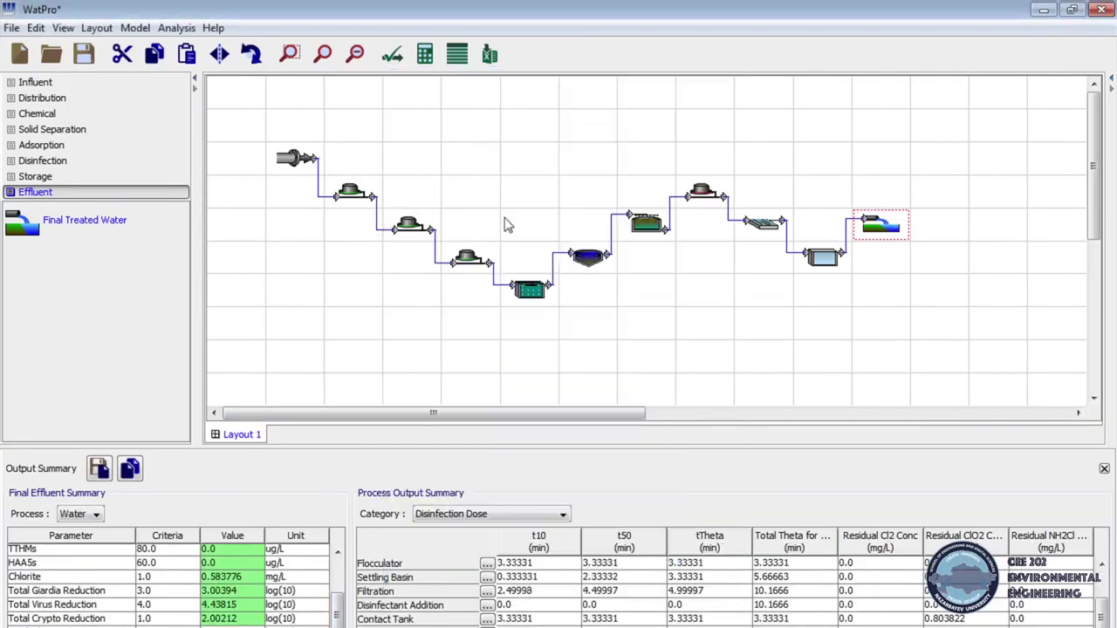
right_click(877, 229)
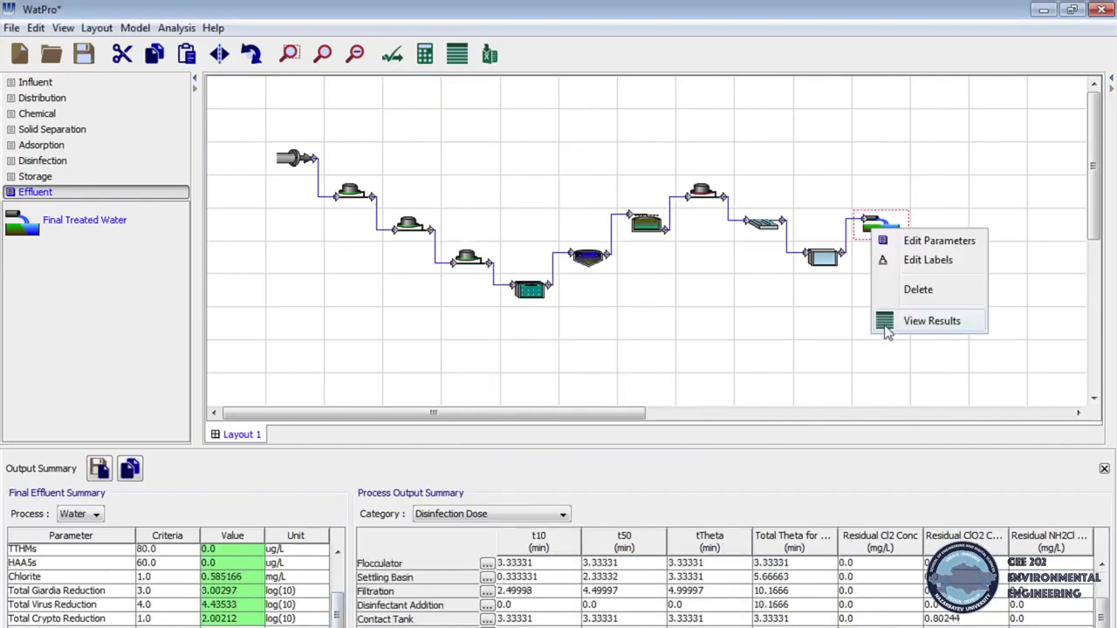
left_click(931, 322)
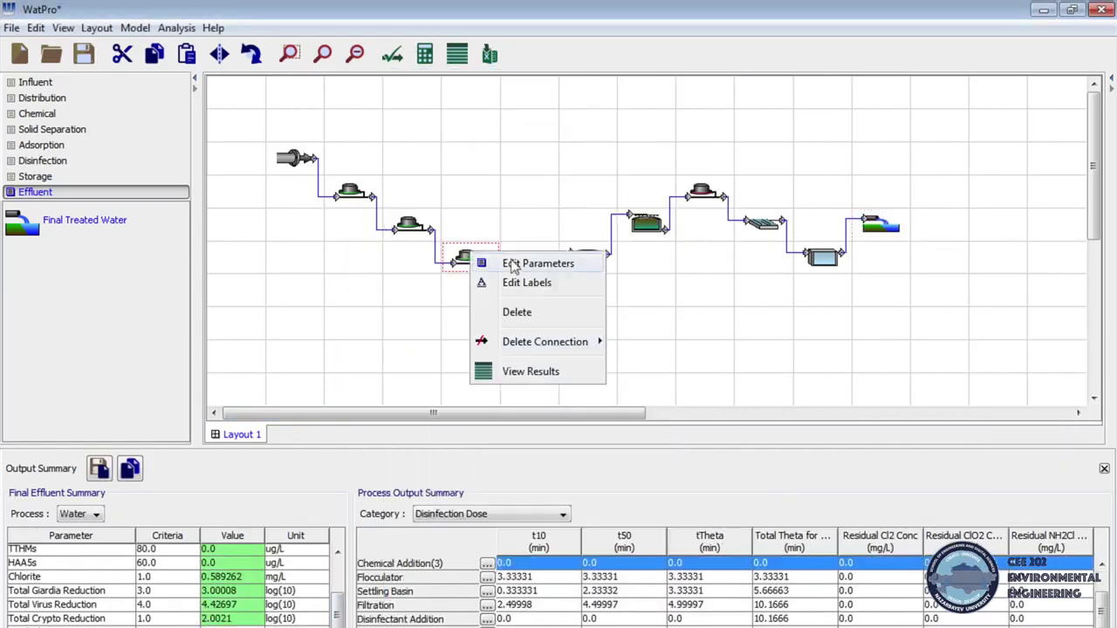
Reduce the PACl dosage further and confirm chlorine dioxide 0.793794 mg/L, pH 8.16296
left_click(537, 264)
double_click(628, 341)
left_click(641, 392)
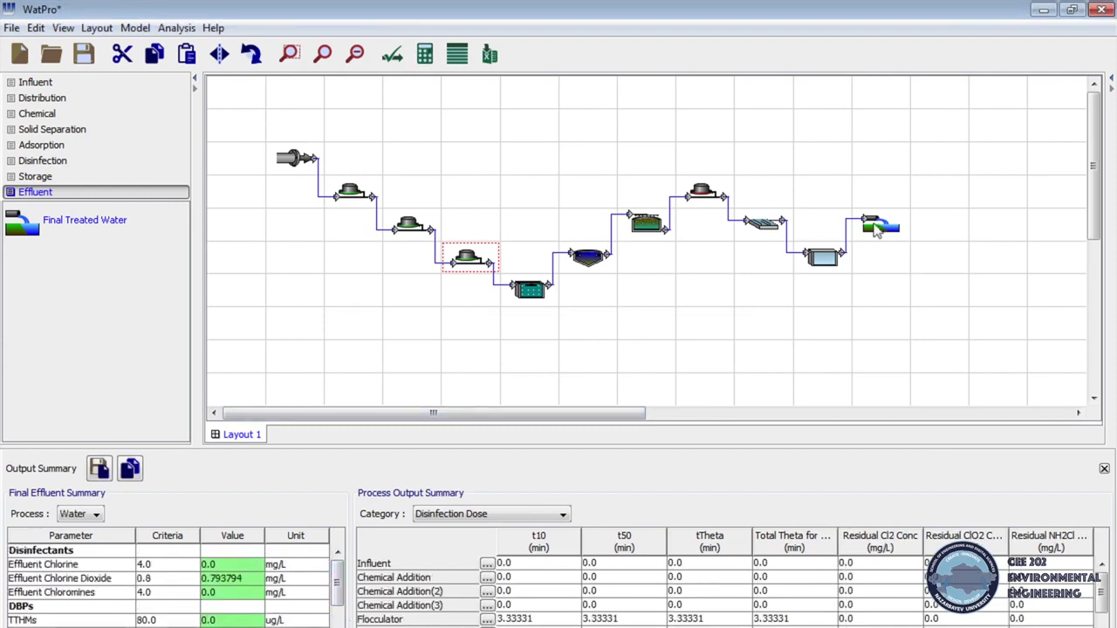
right_click(878, 223)
left_click(908, 315)
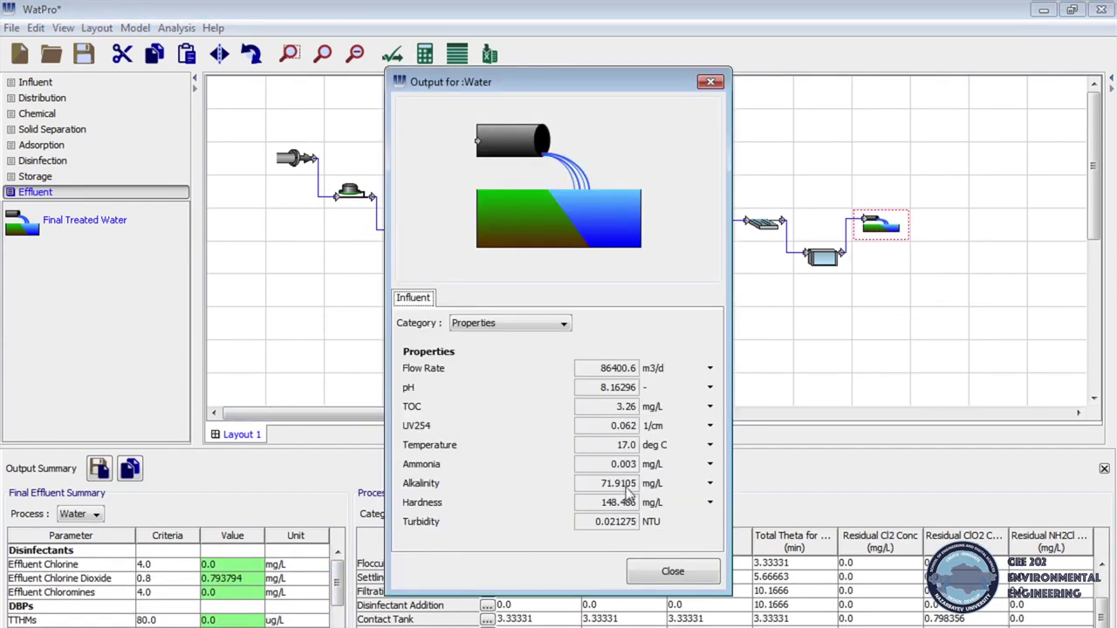
left_click(663, 572)
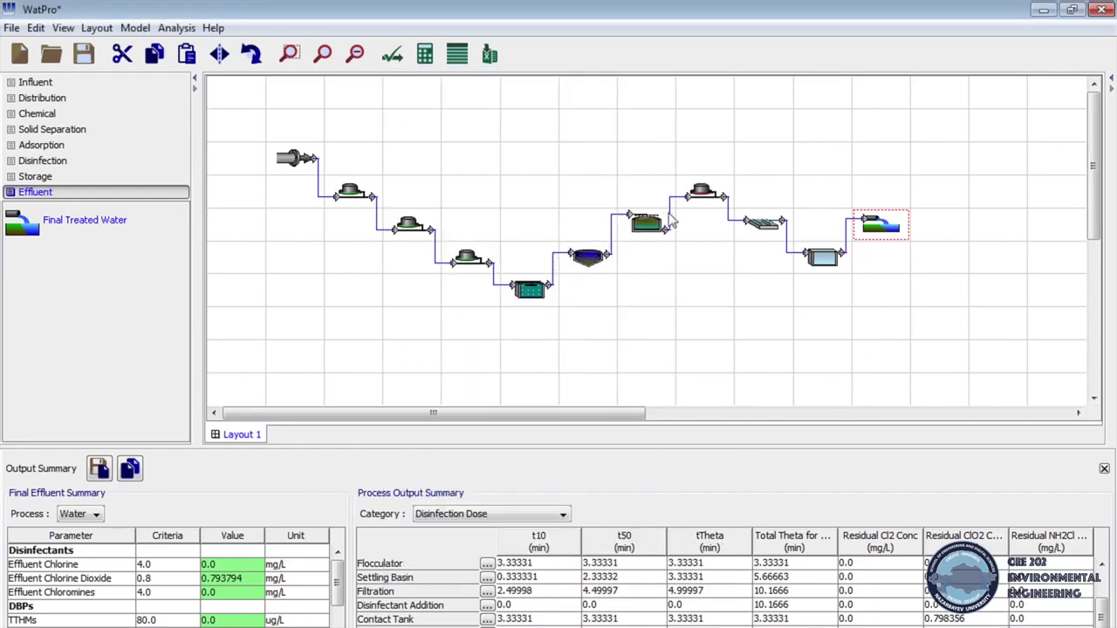
Set the chlorine dioxide dose to 1.77 mg/L and see Giardia reduction fail at 2.99467
left_click(709, 192)
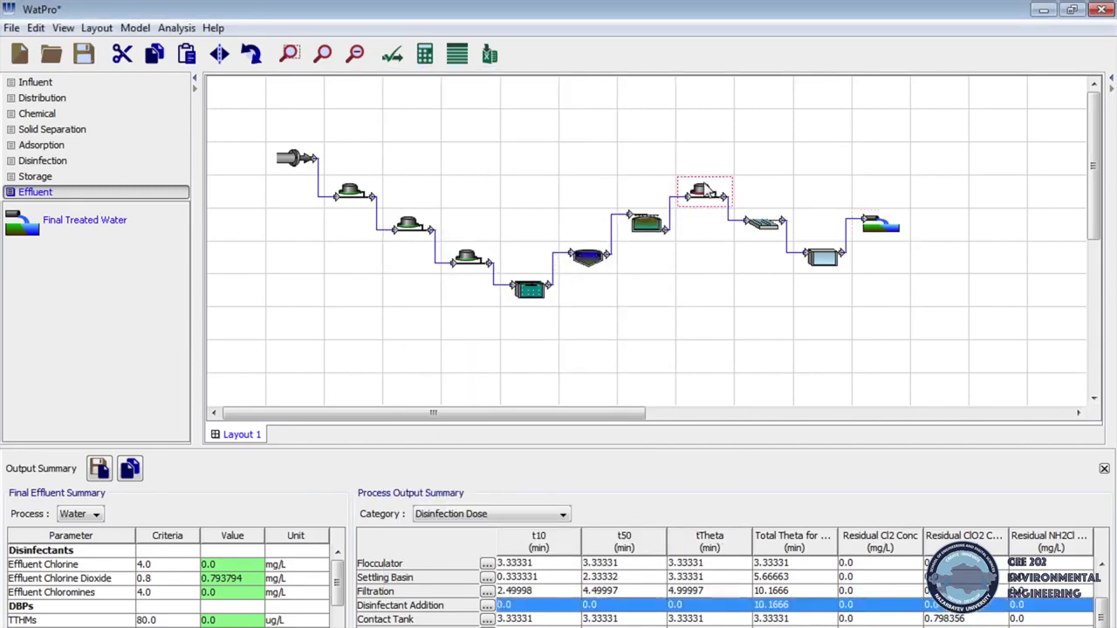
right_click(704, 185)
left_click(742, 199)
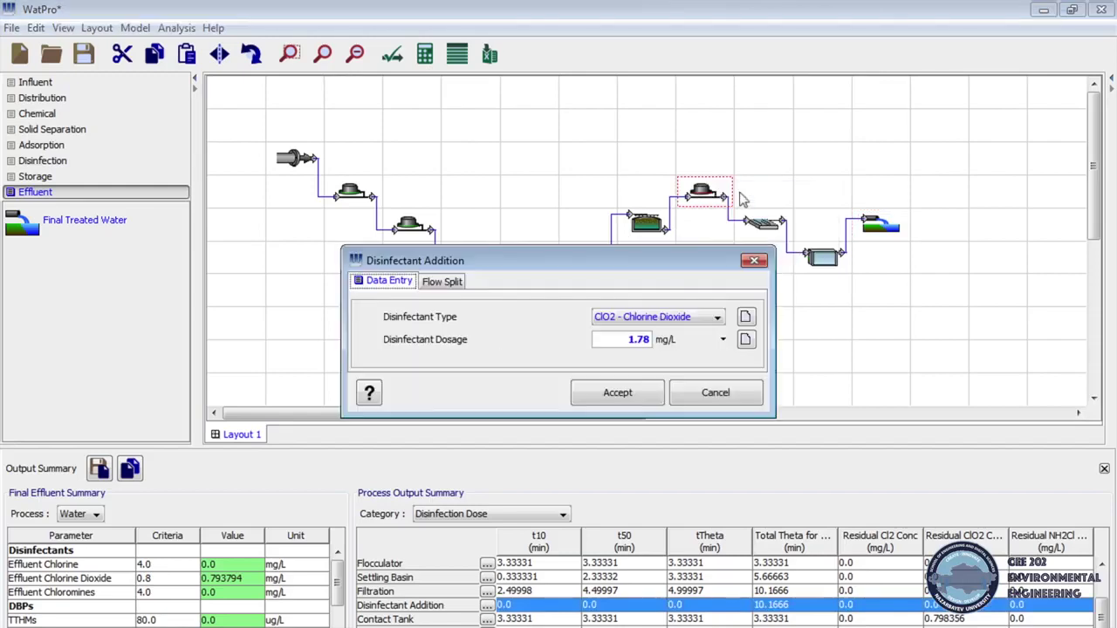
double_click(647, 339)
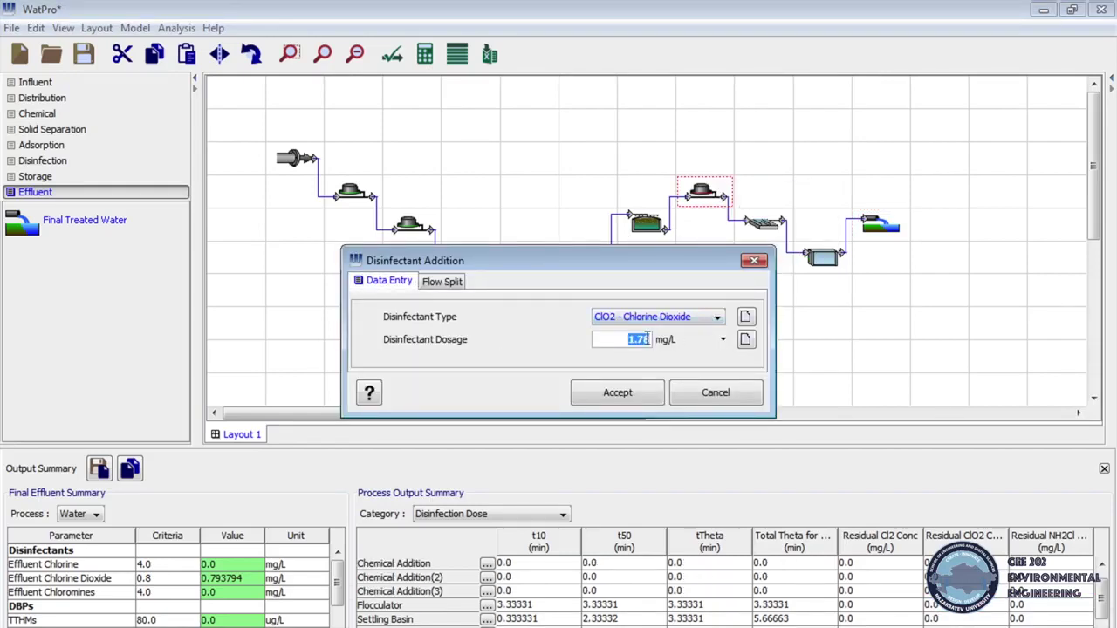
type("1.77")
left_click(635, 393)
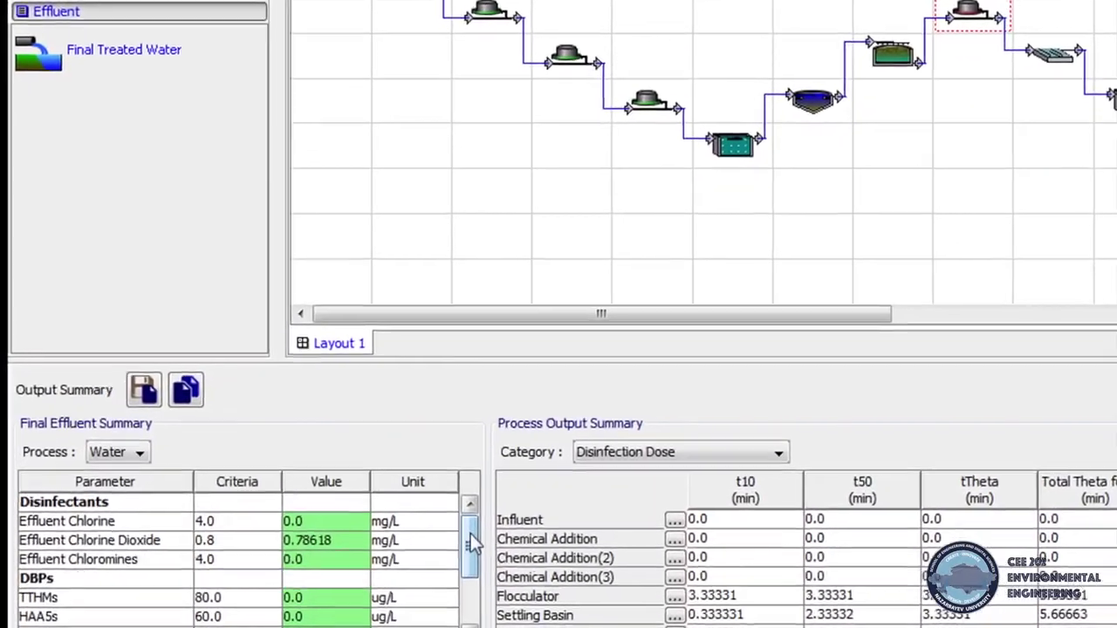
left_click_drag(397, 563, 404, 627)
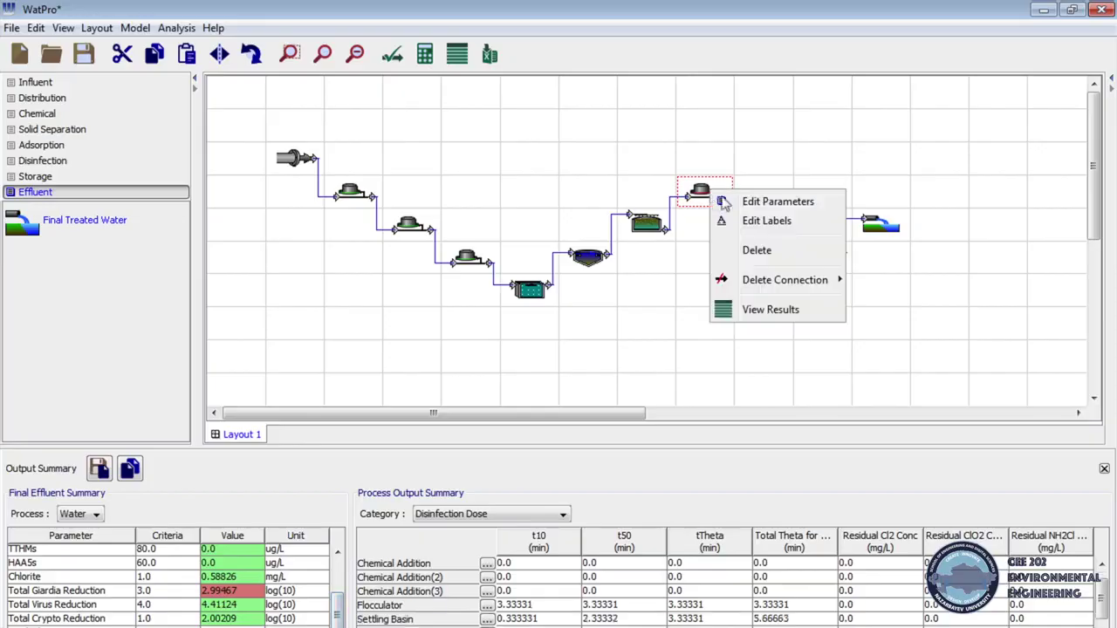
Restore the 1.78 mg/L dose, recalculate, and confirm Giardia reduction of 3.00008 log
left_click(788, 200)
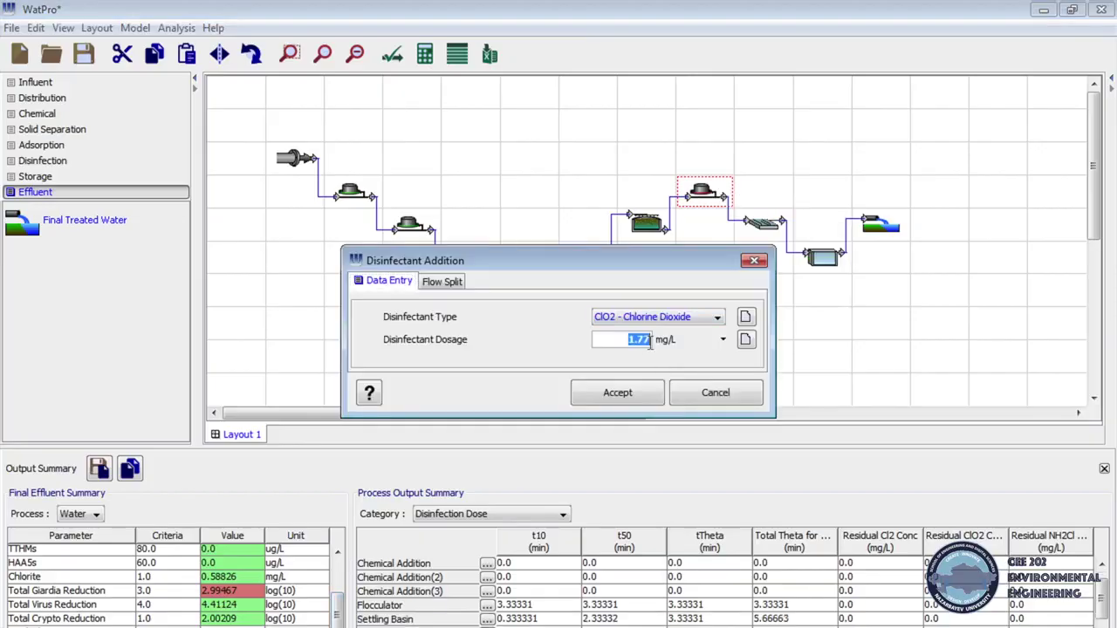
left_click(640, 393)
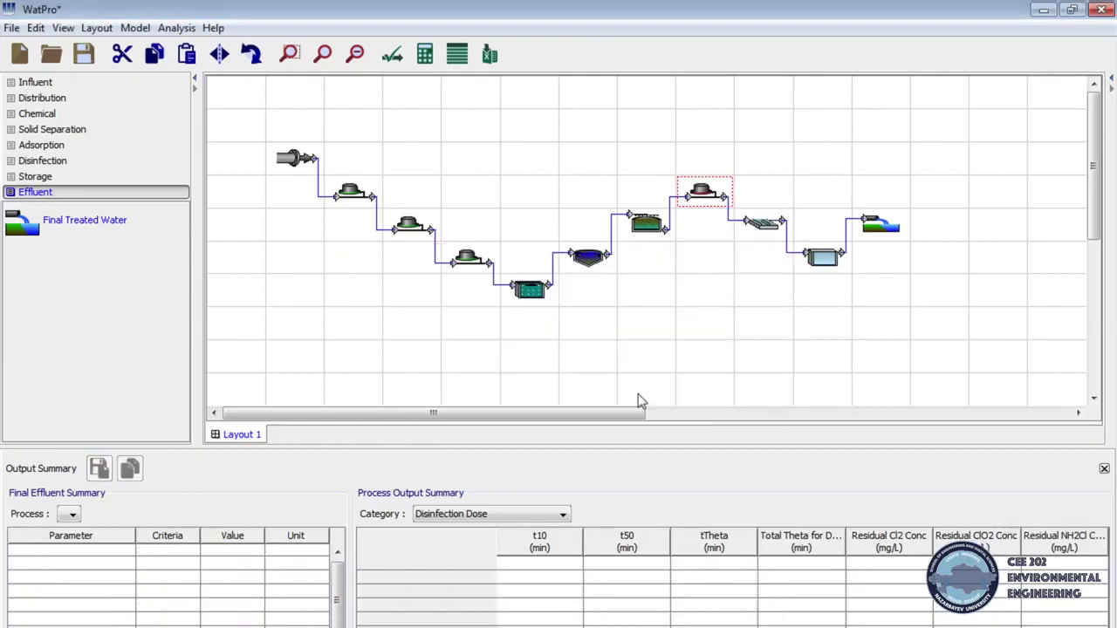
left_click(428, 55)
double_click(880, 225)
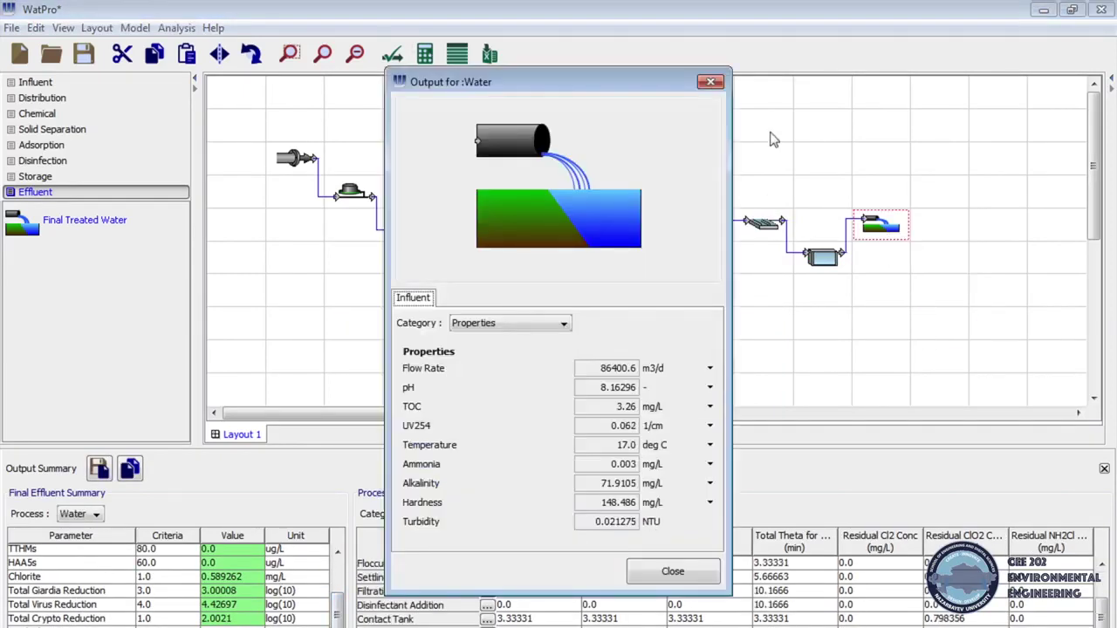
left_click(710, 81)
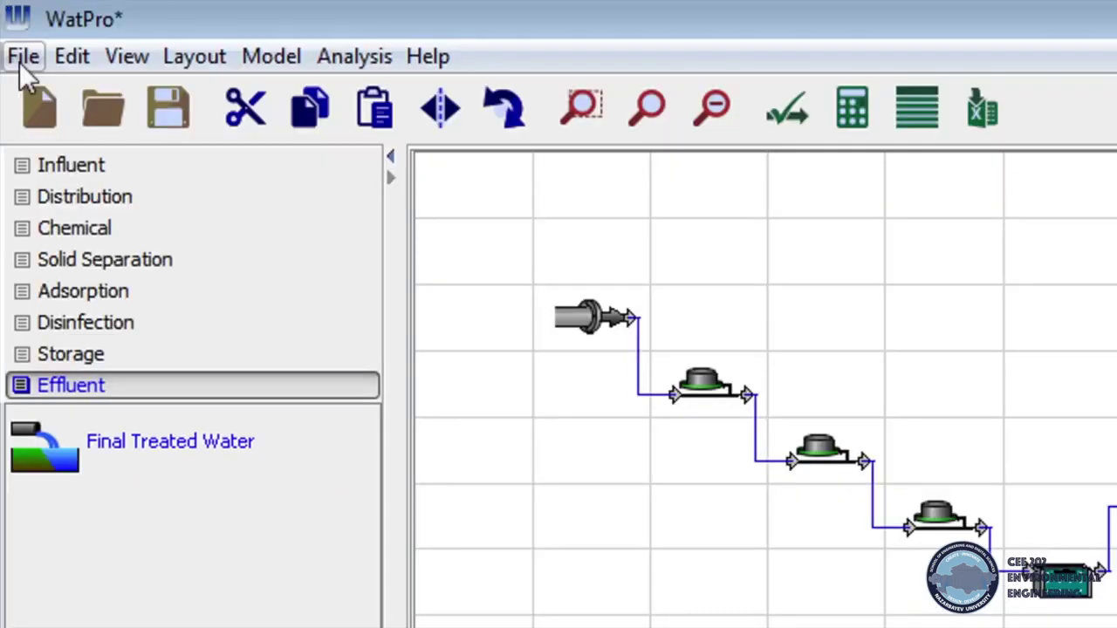
Save the treatment layout under the new name 'lab work 1.wat'
left_click(23, 58)
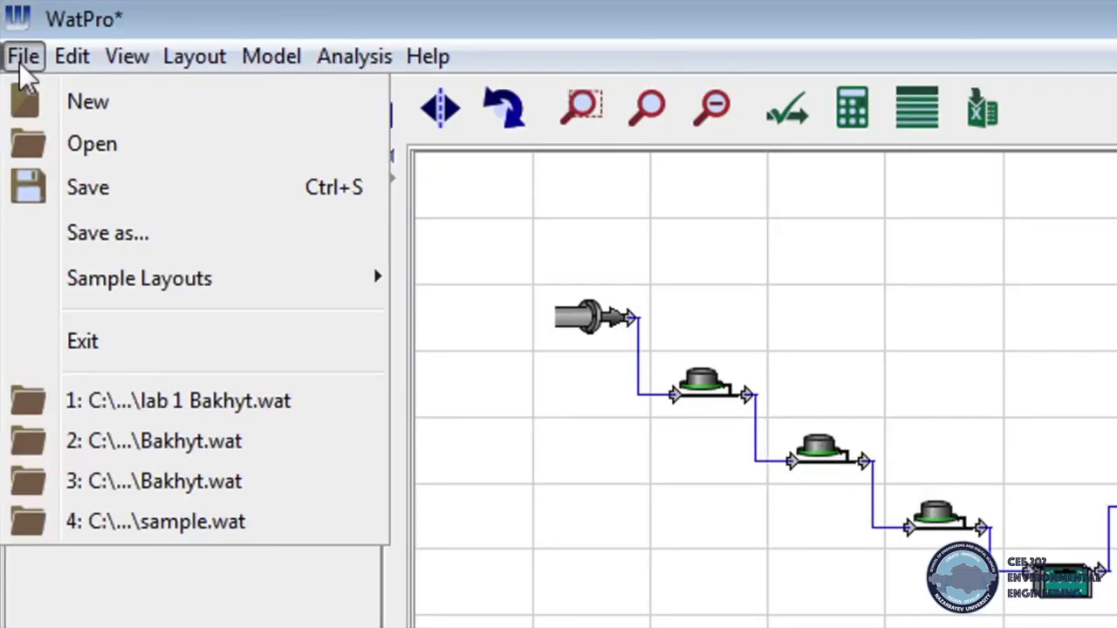
left_click(173, 245)
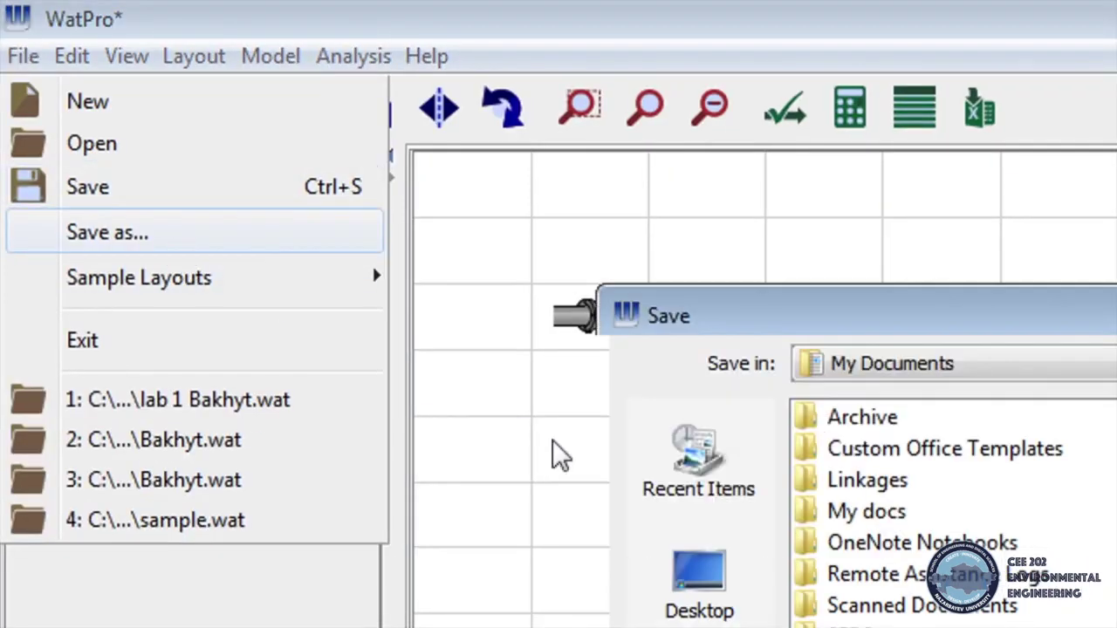
type("lab work ")
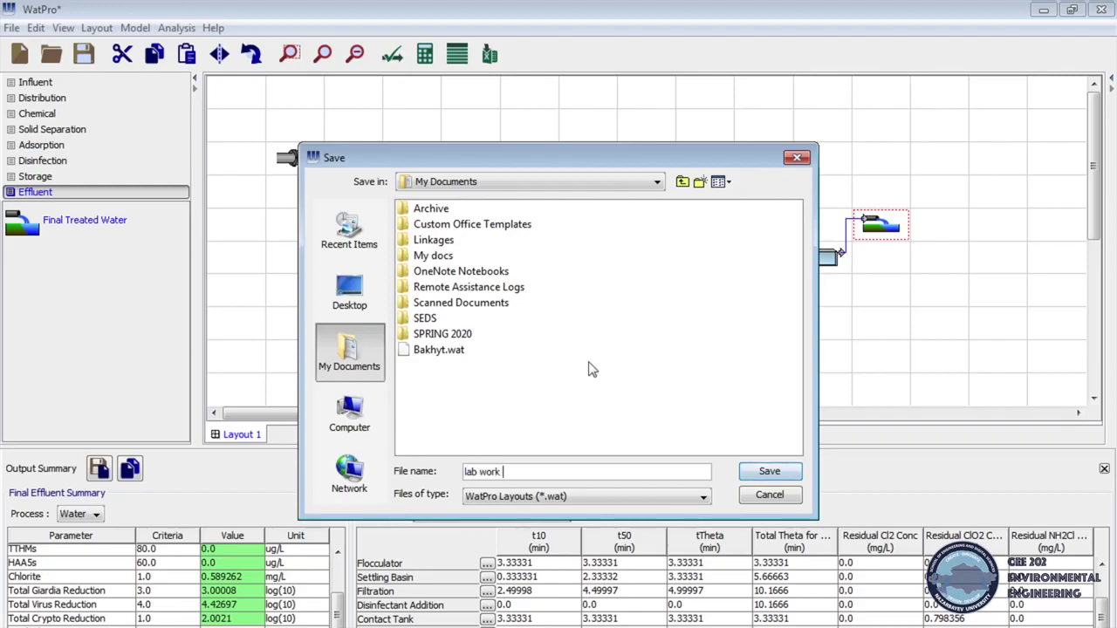
type("1")
left_click(790, 475)
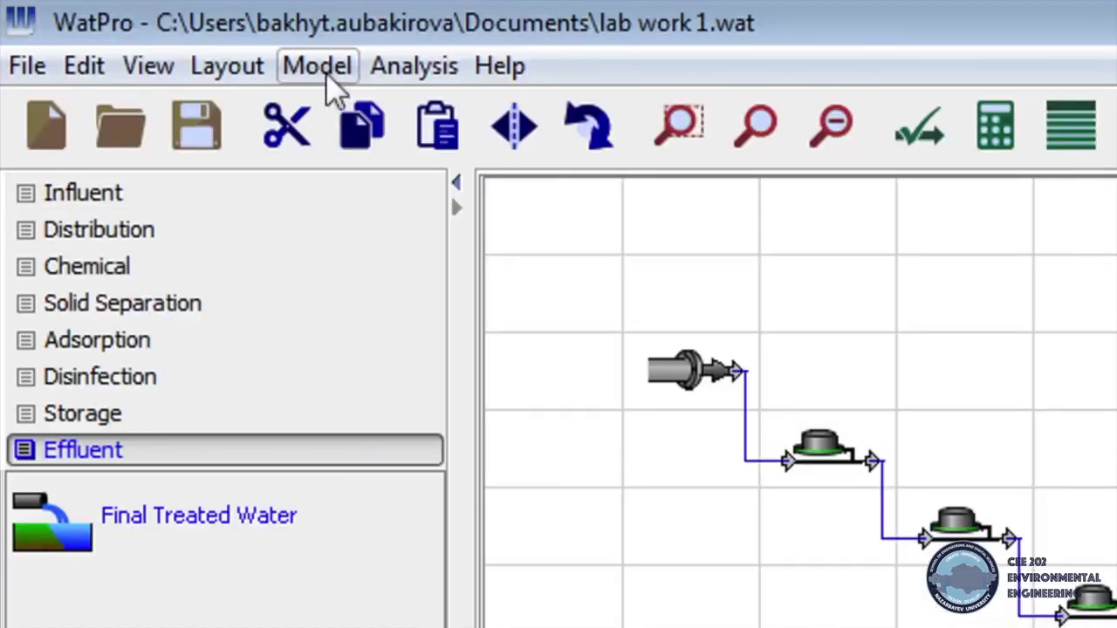
Generate the model report in Excel format and save it as lab report 1.xls
left_click(137, 29)
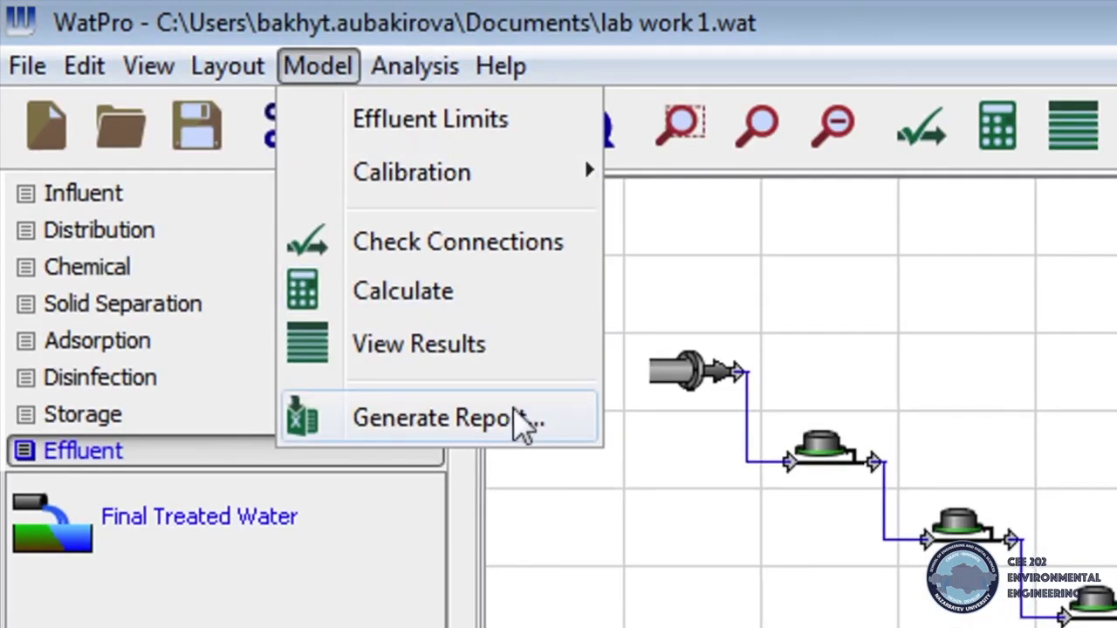
left_click(515, 417)
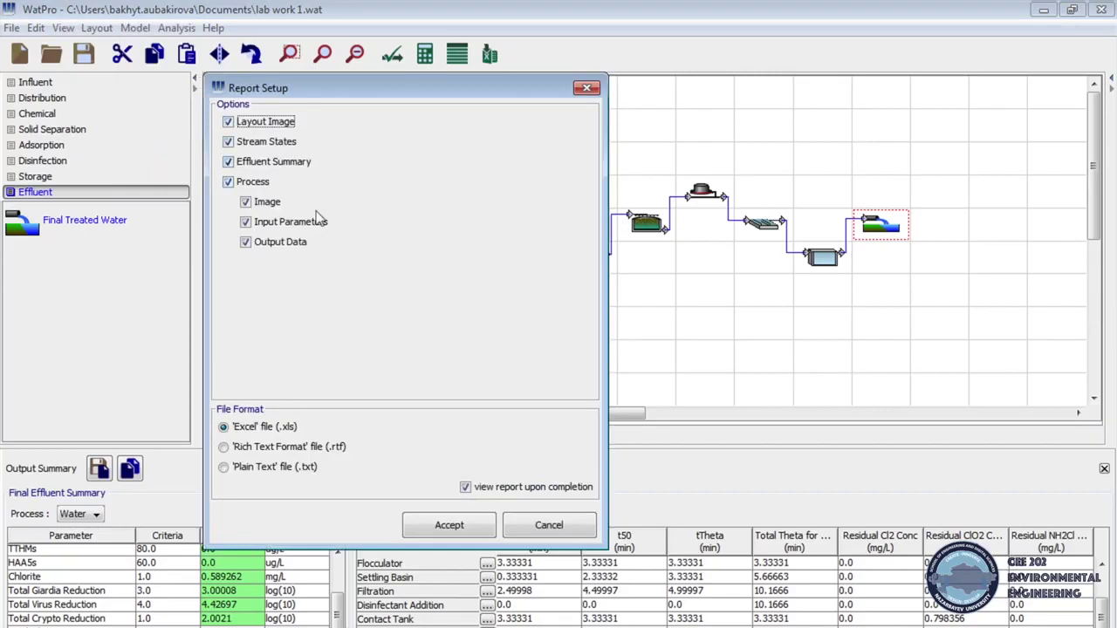
left_click(436, 529)
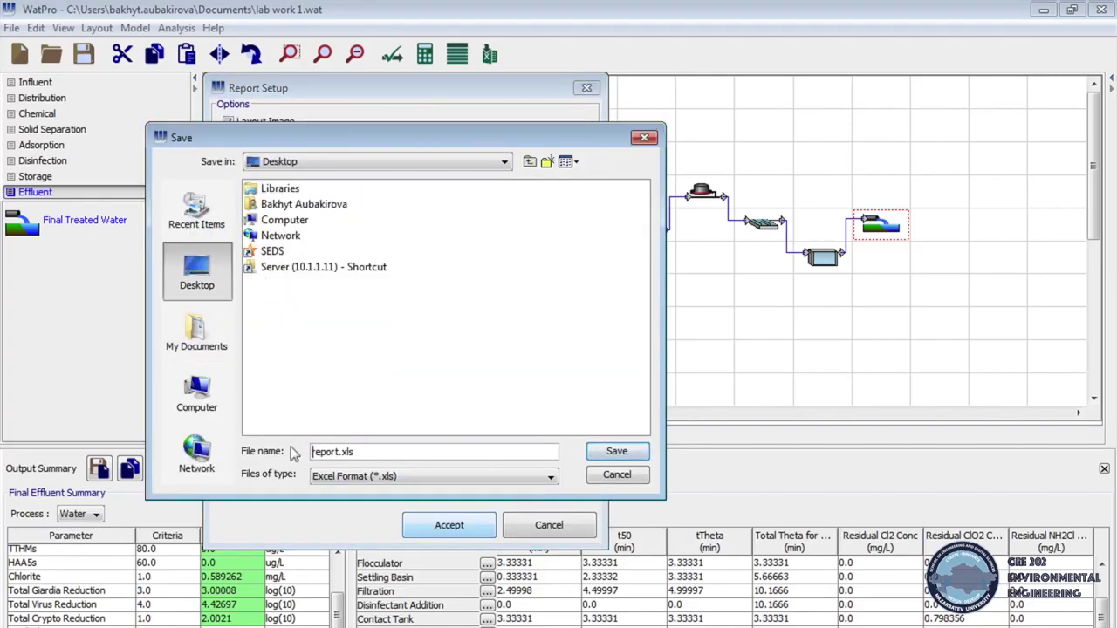
type("lab work")
type(" 1")
left_click(616, 451)
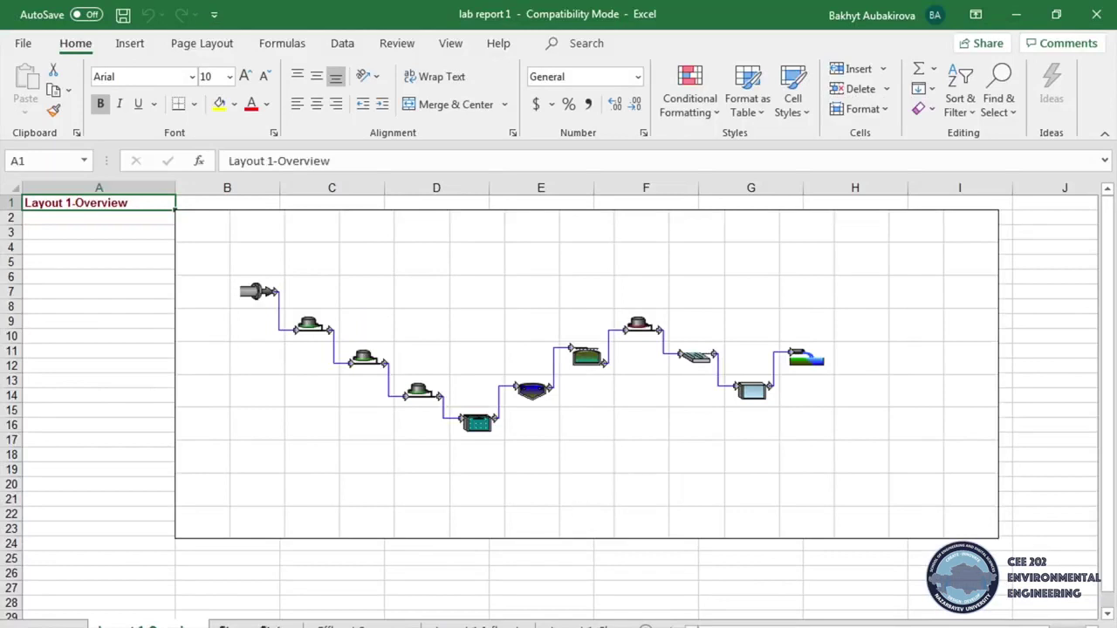
Browse the Effluent Summary and Layout 1-Overview sheets, then return to WatPro
key("ctrl+Page_Down")
key("ctrl+Page_Down")
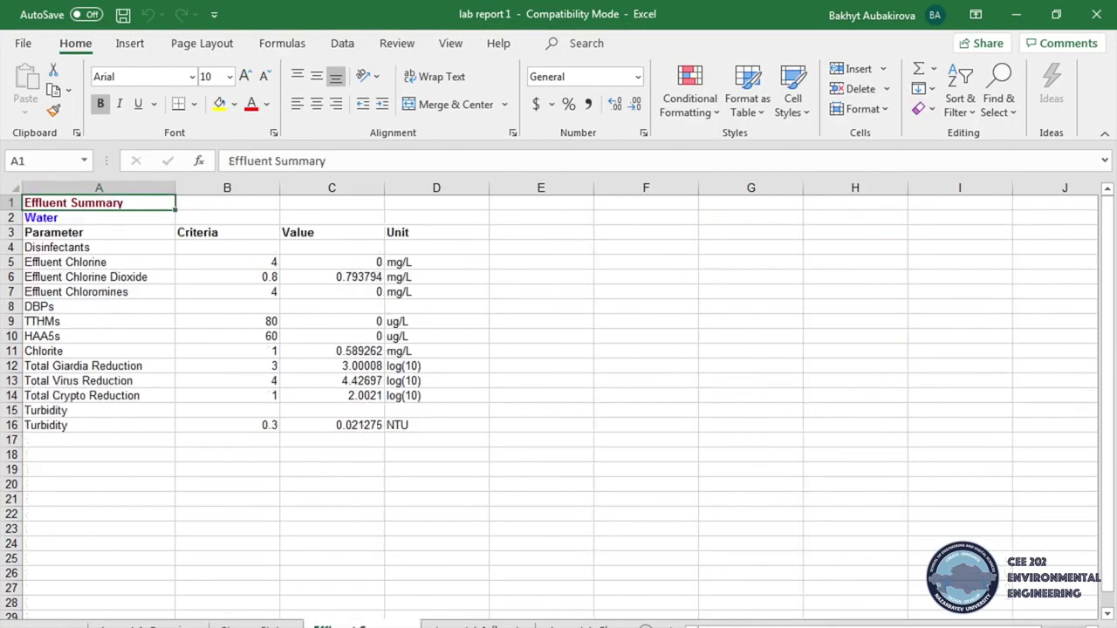
key("ctrl+Page_Up")
key("ctrl+Page_Up")
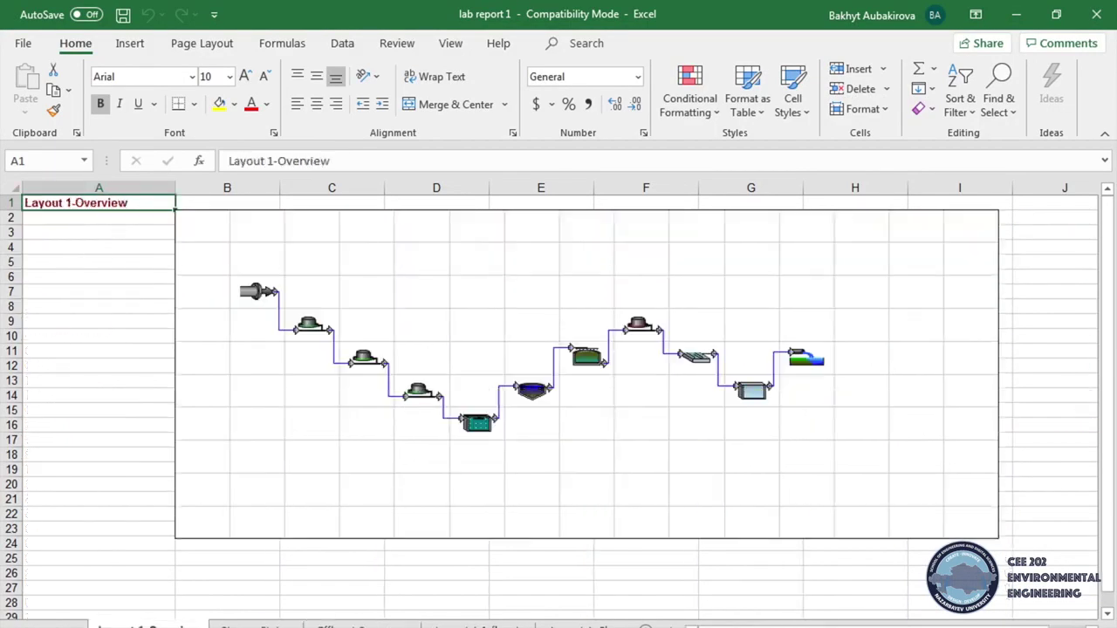
key("alt+Tab")
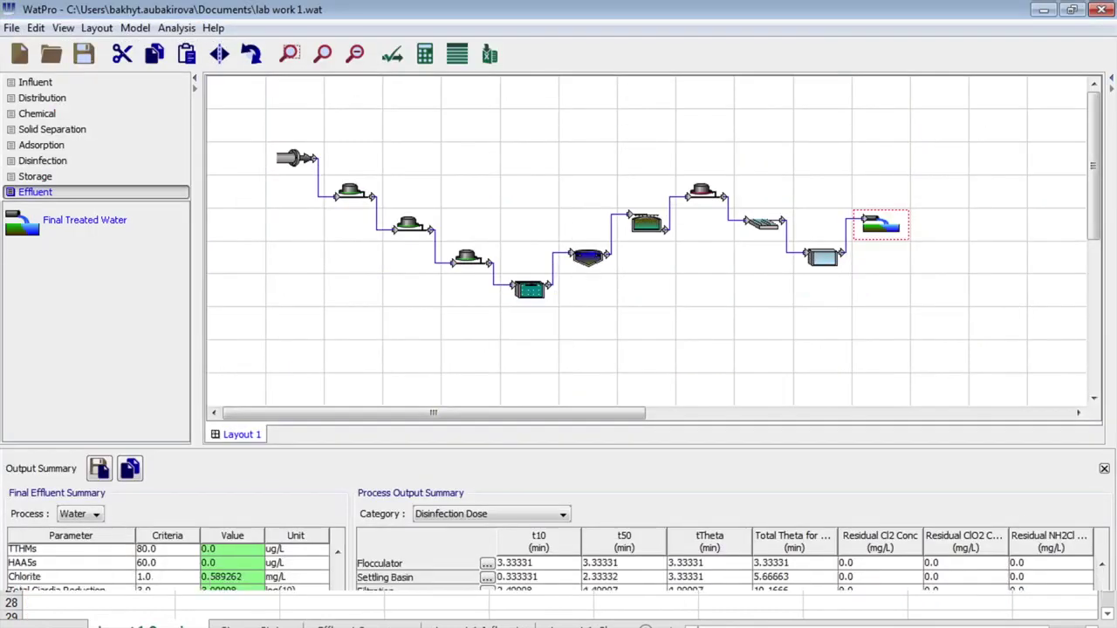